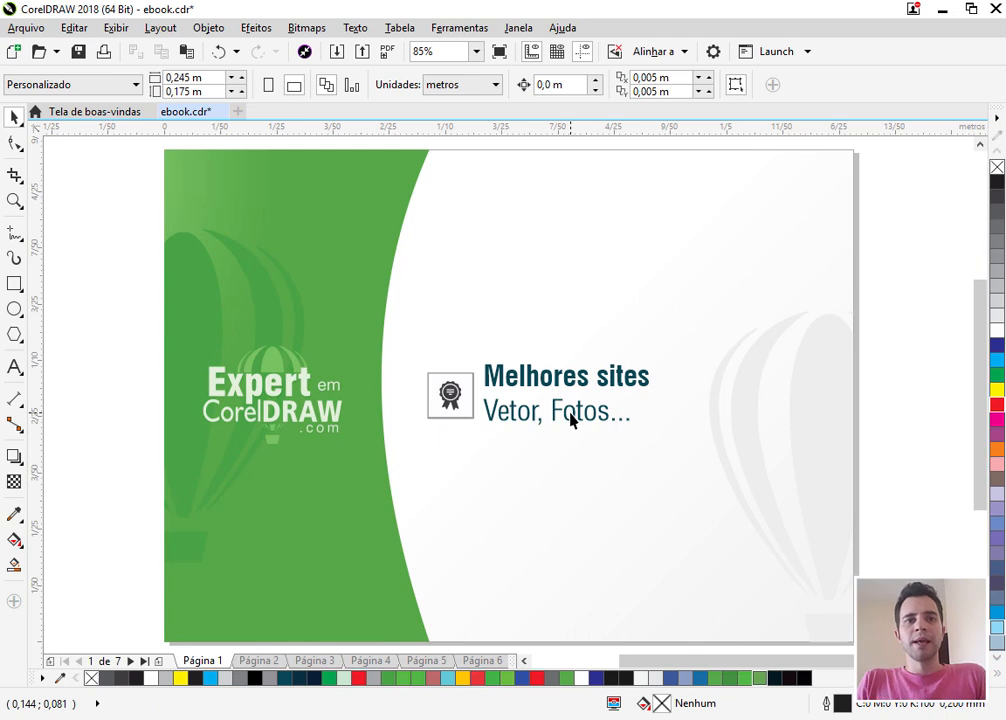
Go to page 2 of the e-book and display the Internet toolbar, floating above the index list.
{"action": "left_click", "coordinate": [252, 660]}
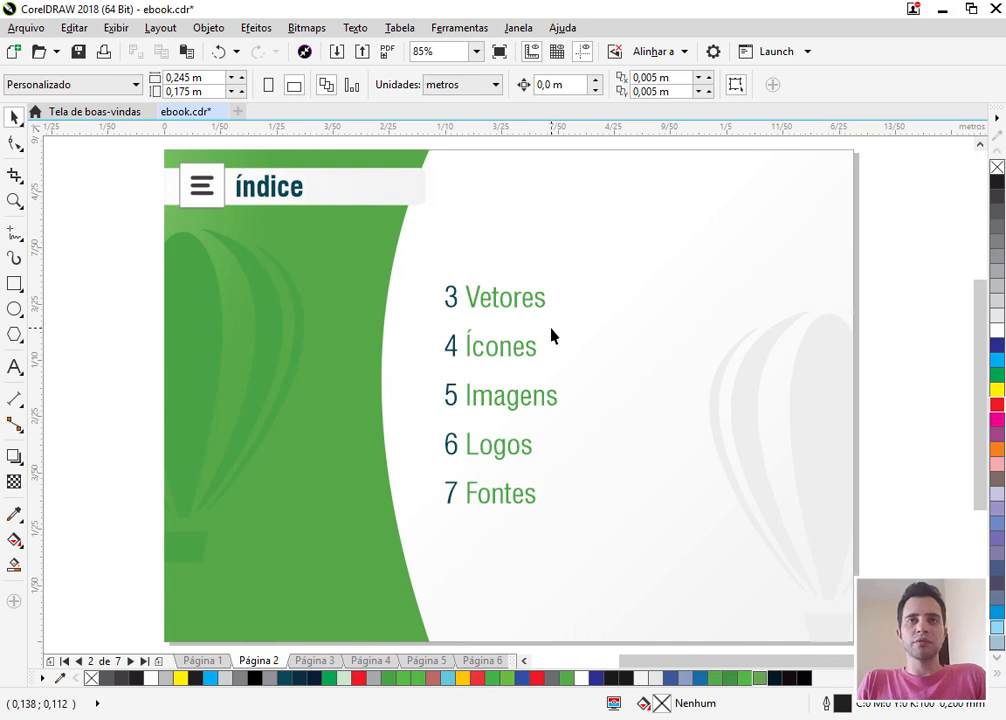
{"action": "right_click", "coordinate": [828, 85]}
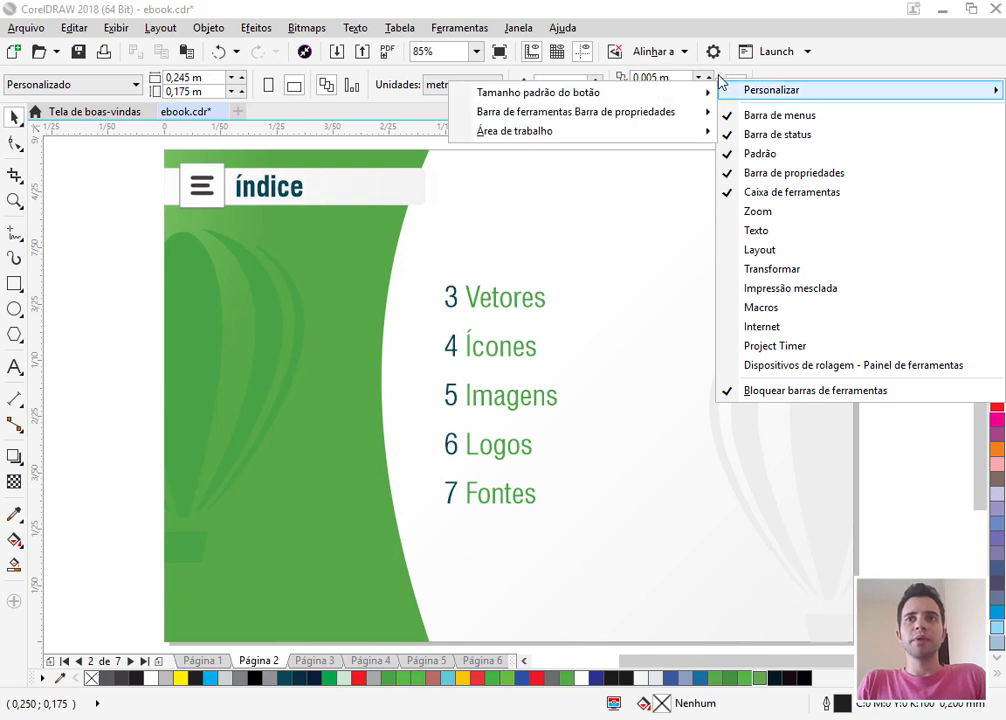
{"action": "left_click", "coordinate": [800, 330]}
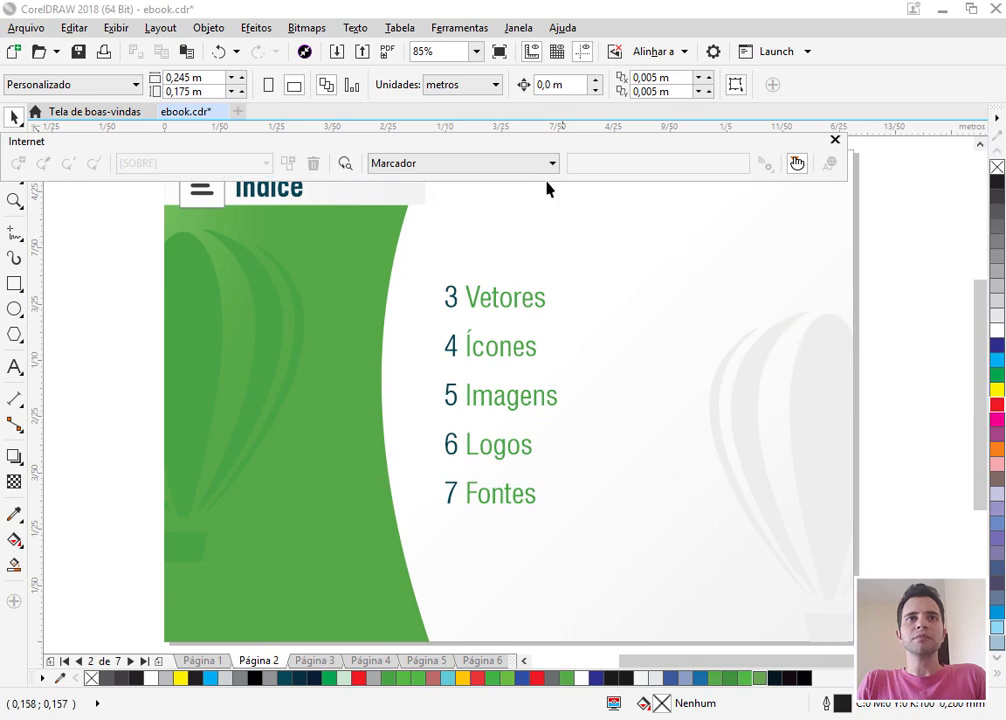
{"action": "left_click_drag", "start_coordinate": [418, 148], "coordinate": [424, 141]}
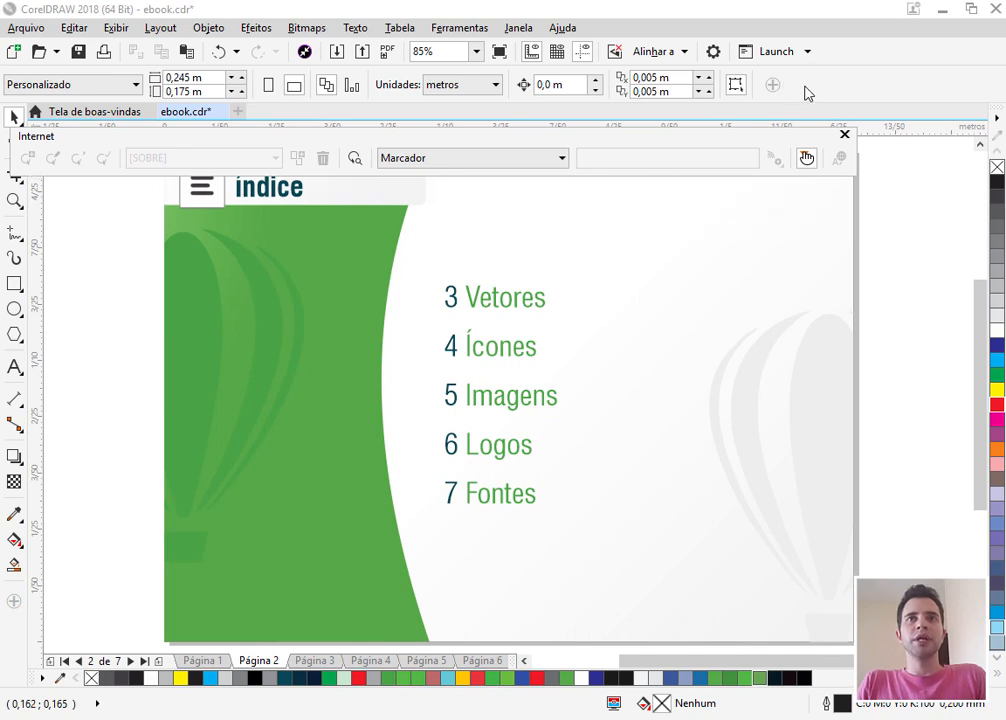
{"action": "left_click", "coordinate": [517, 29]}
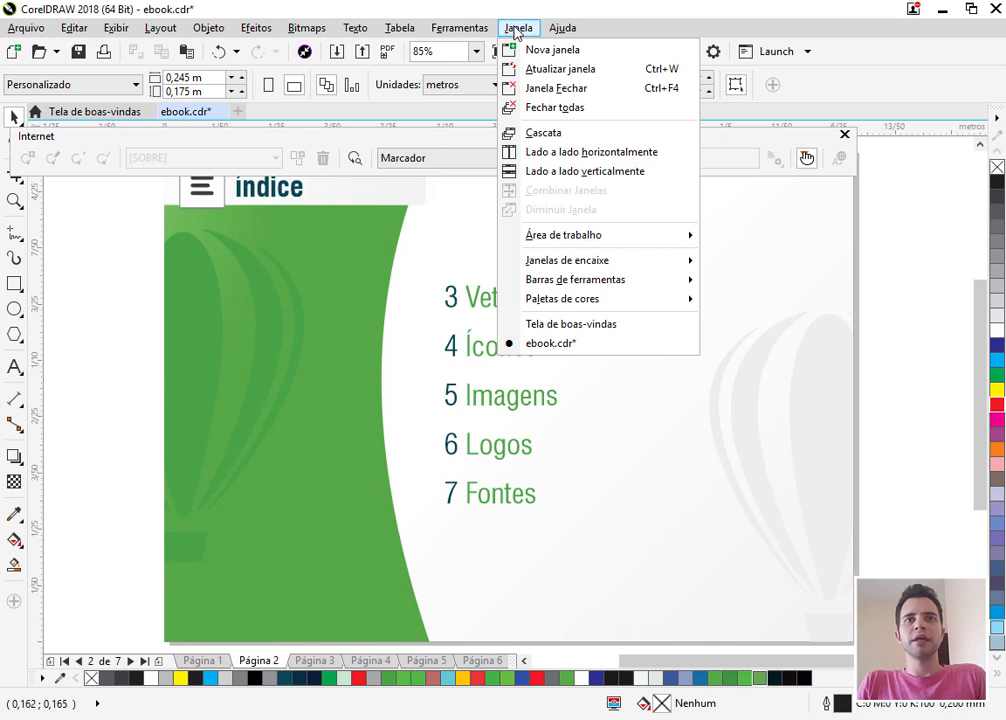
{"action": "mouse_move", "coordinate": [597, 265]}
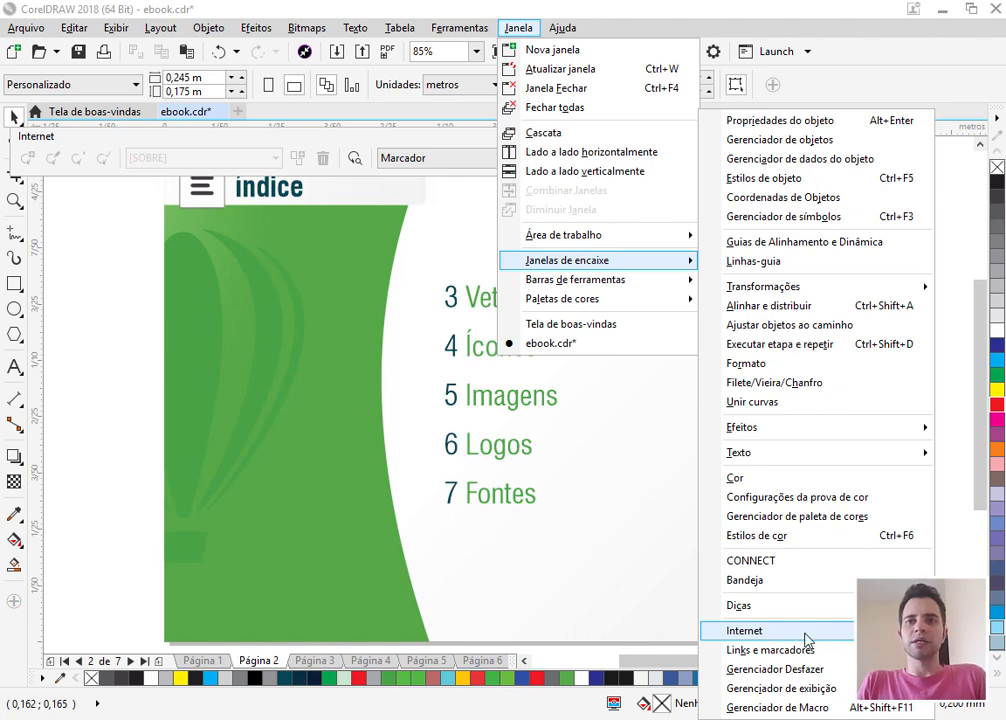
{"action": "left_click", "coordinate": [759, 7]}
{"action": "left_click_drag", "start_coordinate": [415, 143], "coordinate": [442, 131]}
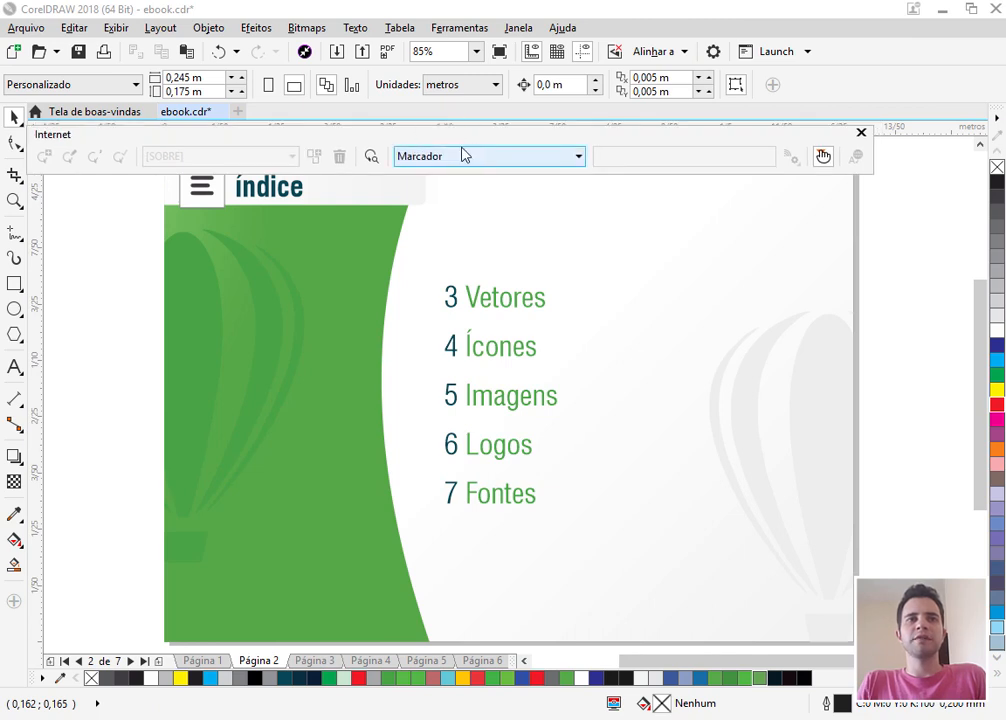
Sketch a trial pair of opposite-facing arrows, each about 0.018 m wide, above the index list and delete both.
{"action": "left_click", "coordinate": [530, 295]}
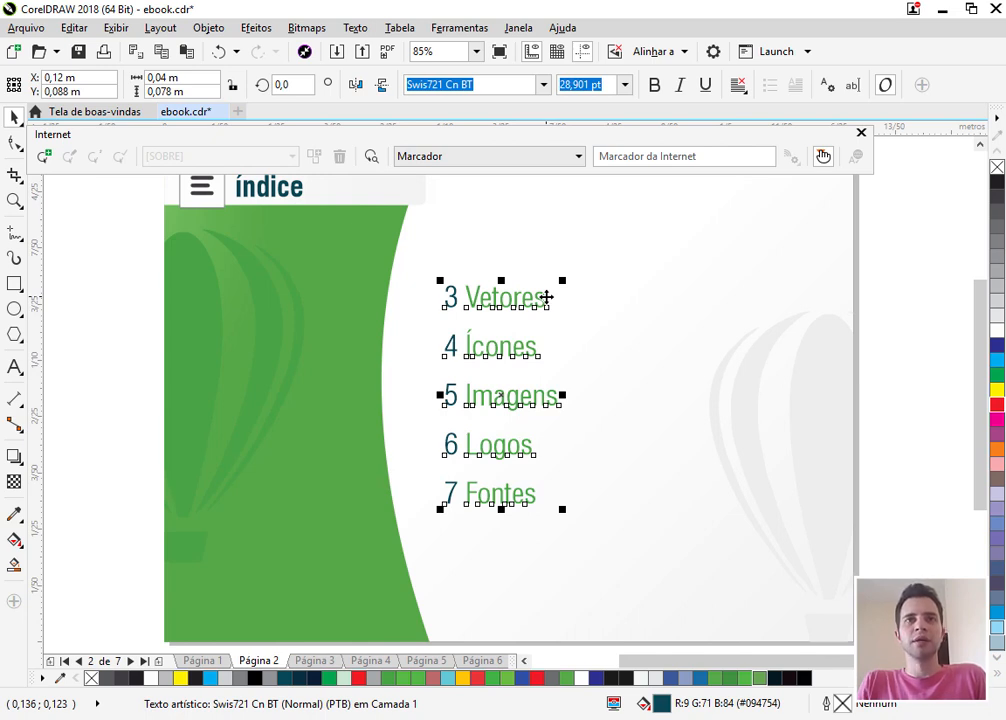
{"action": "left_click", "coordinate": [20, 338]}
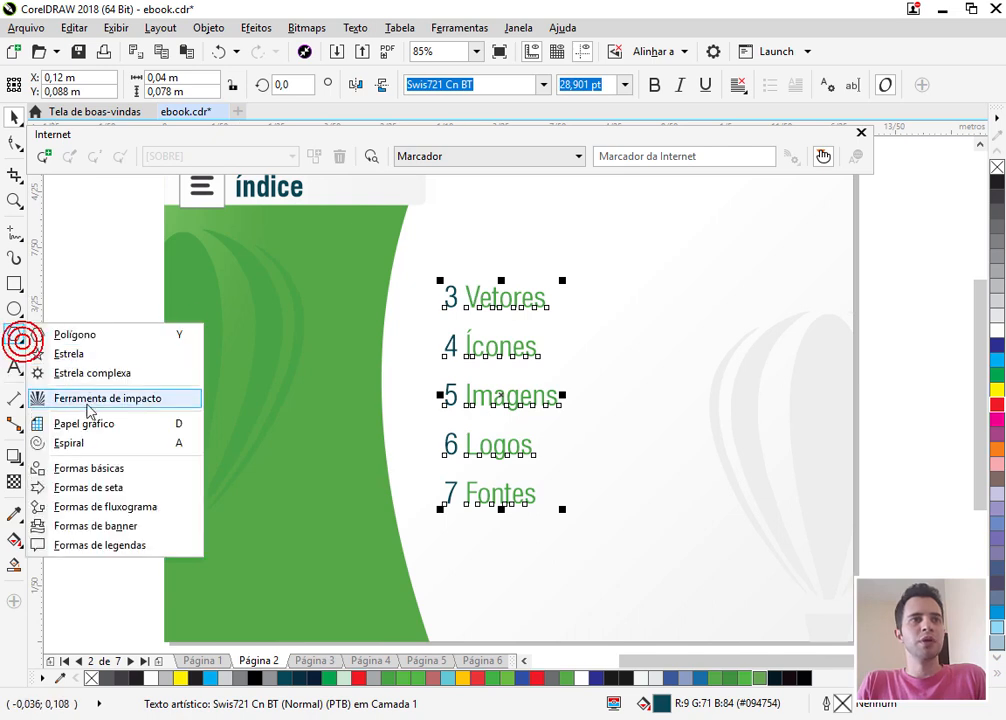
{"action": "left_click", "coordinate": [67, 487]}
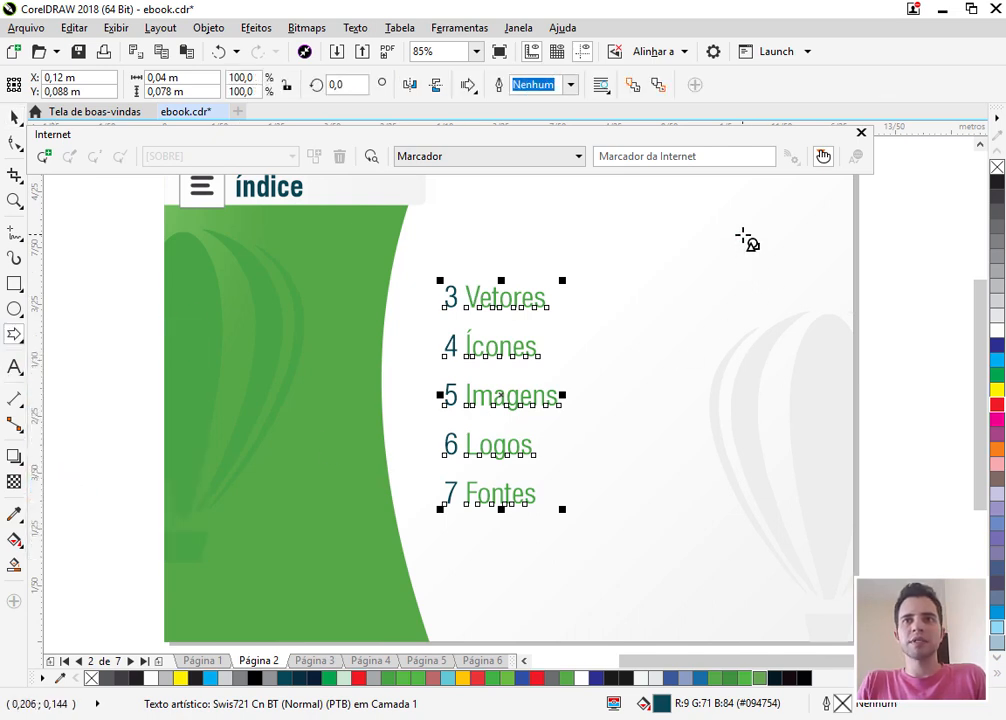
{"action": "mouse_move", "coordinate": [741, 231]}
{"action": "left_mouse_down"}
{"action": "mouse_move", "coordinate": [764, 263]}
{"action": "mouse_move", "coordinate": [752, 238]}
{"action": "mouse_move", "coordinate": [658, 240]}
{"action": "left_mouse_up"}
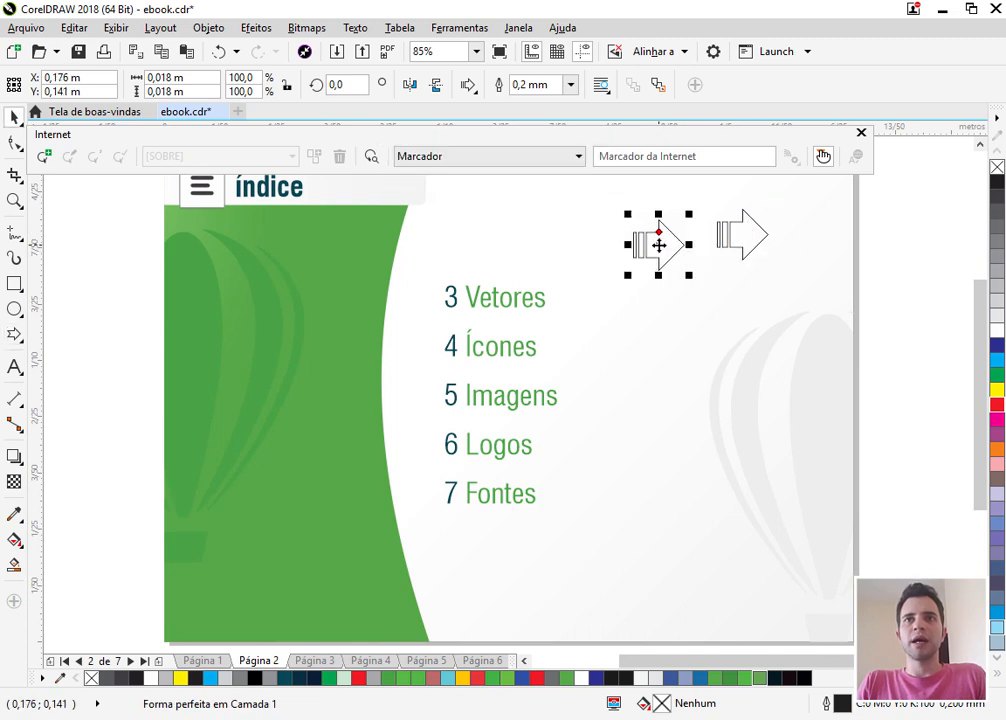
{"action": "left_click", "coordinate": [409, 84]}
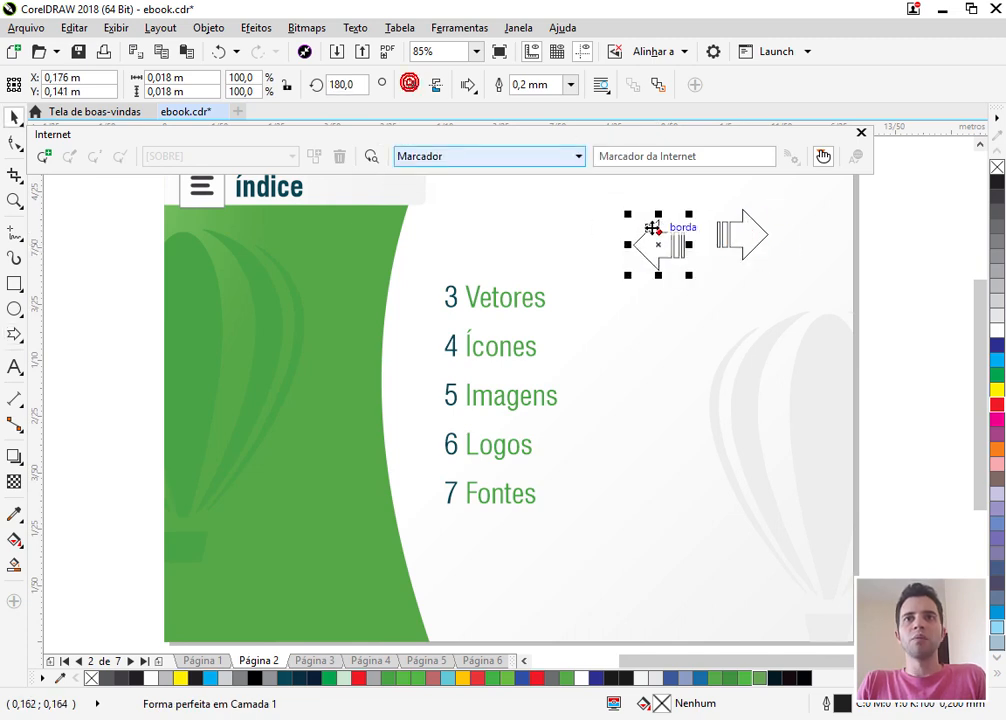
{"action": "left_click", "coordinate": [723, 232], "text": "shift"}
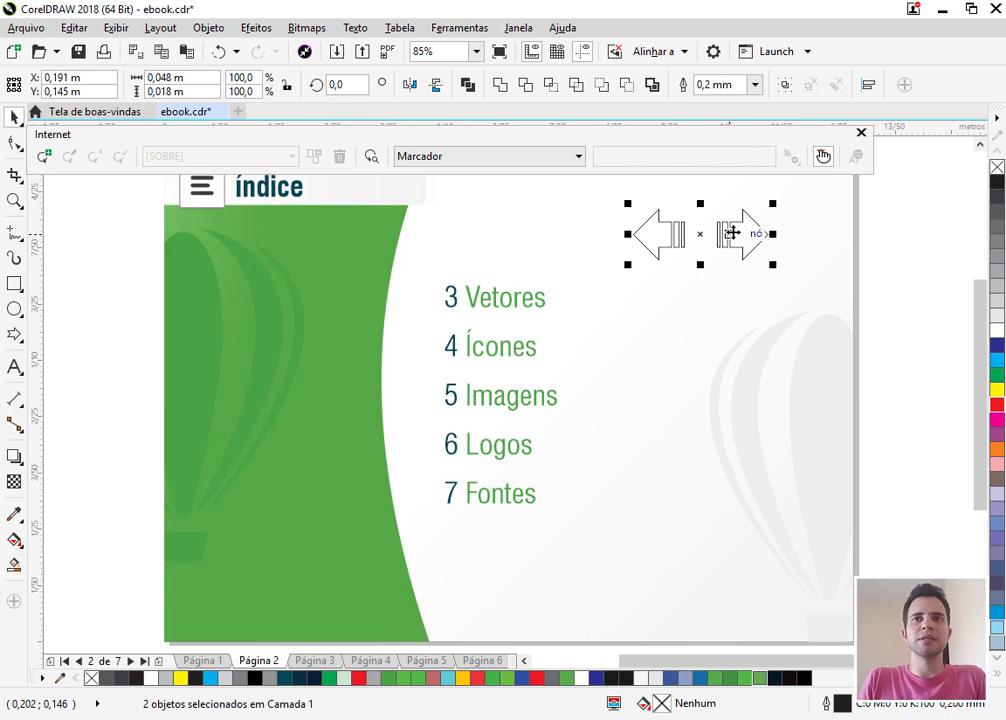
{"action": "key", "text": "Delete"}
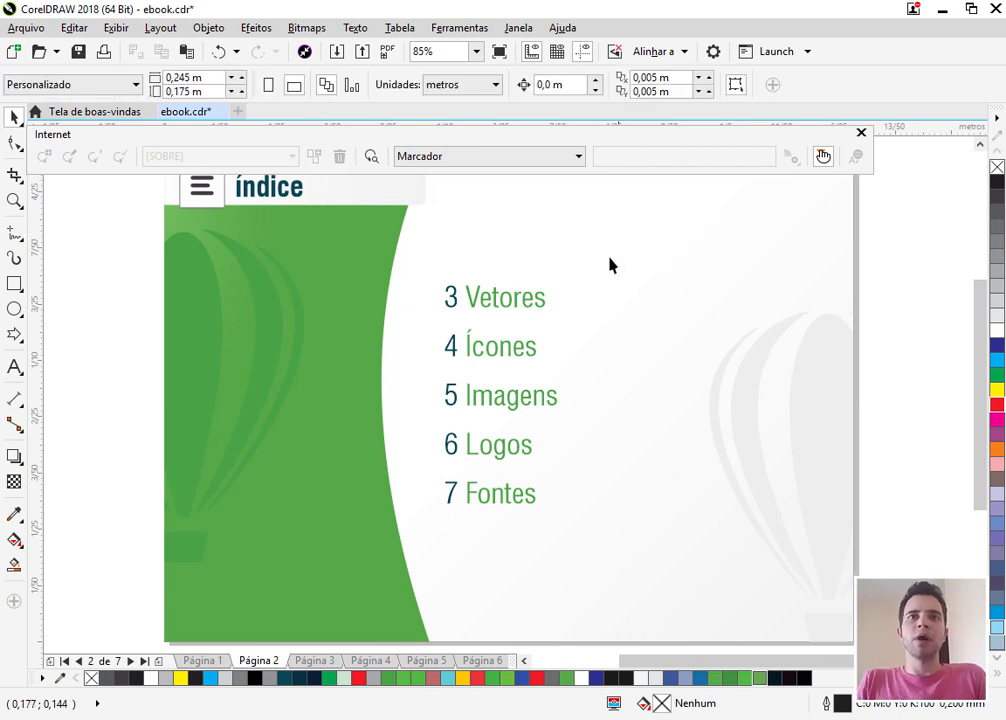
Break the index list text apart into separate lines.
{"action": "left_click", "coordinate": [497, 305]}
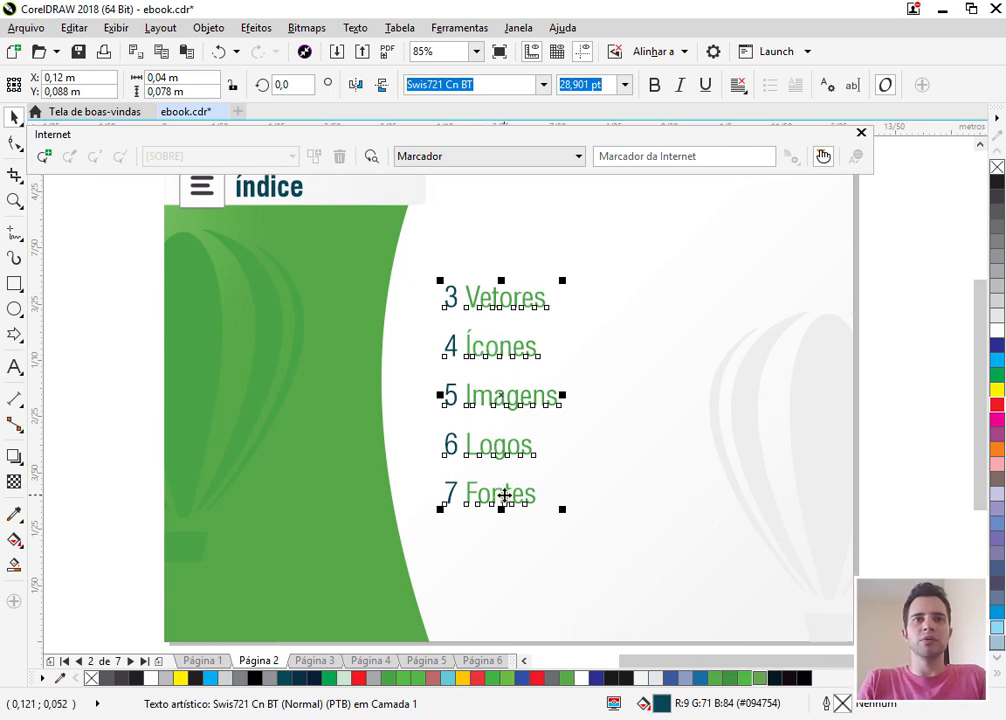
{"action": "key", "text": "ctrl+k"}
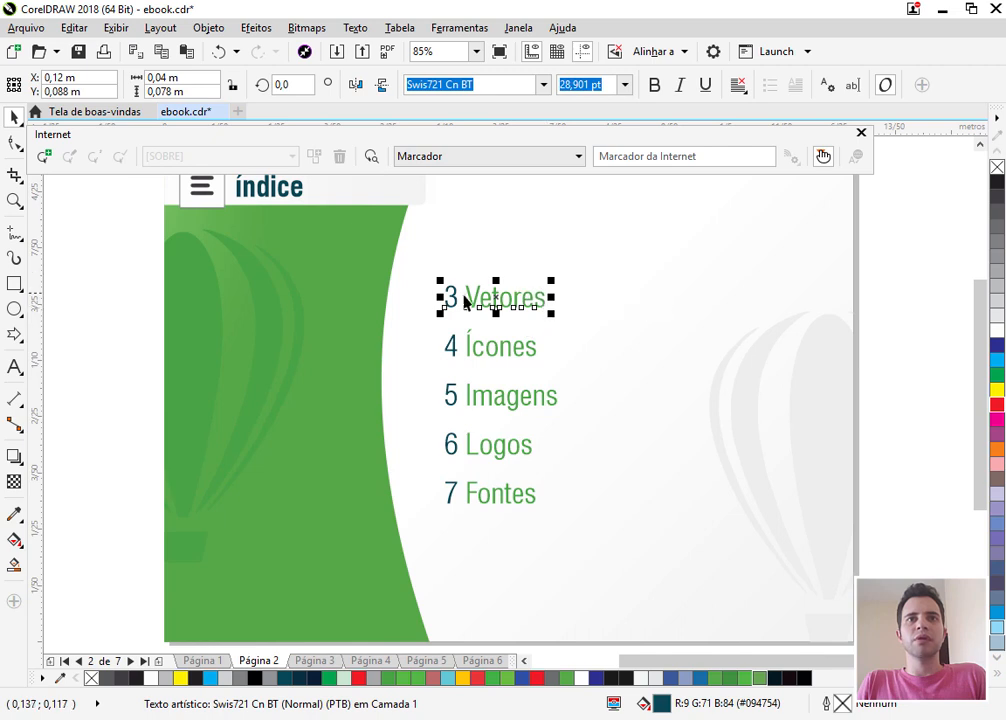
{"action": "mouse_move", "coordinate": [565, 143]}
{"action": "left_mouse_down"}
{"action": "mouse_move", "coordinate": [595, 141]}
{"action": "mouse_move", "coordinate": [575, 144]}
{"action": "left_mouse_up"}
Give the "3 Vetores" index line a Vínculo behaviour that targets Topo da página 3, checking page 3 for the matching section.
{"action": "left_click", "coordinate": [589, 157]}
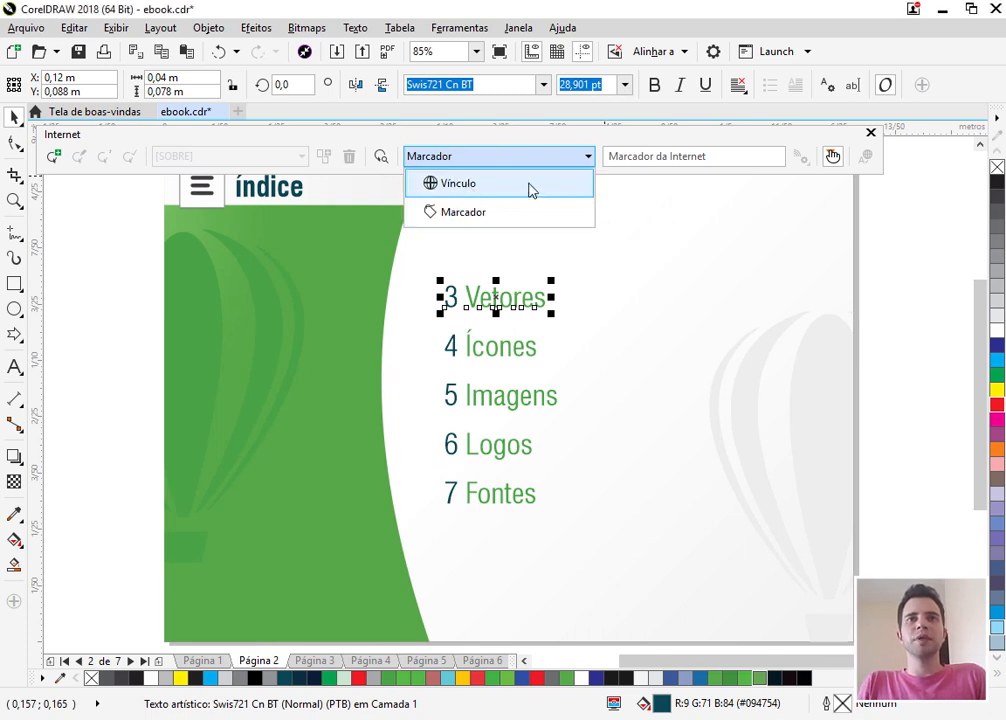
{"action": "left_click", "coordinate": [457, 186]}
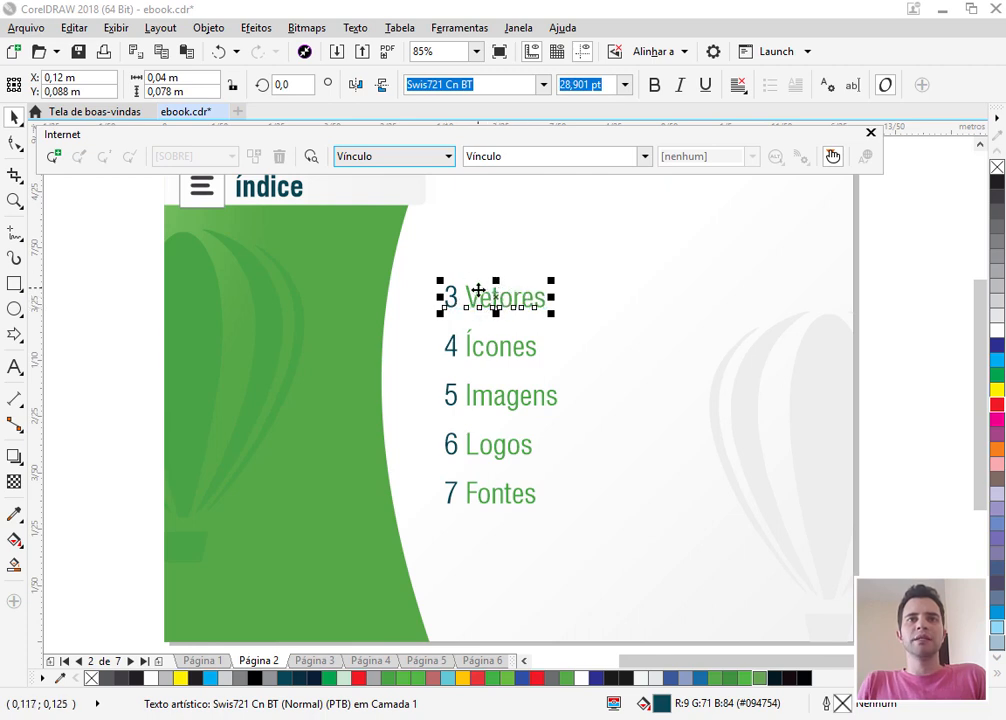
{"action": "left_click", "coordinate": [558, 157]}
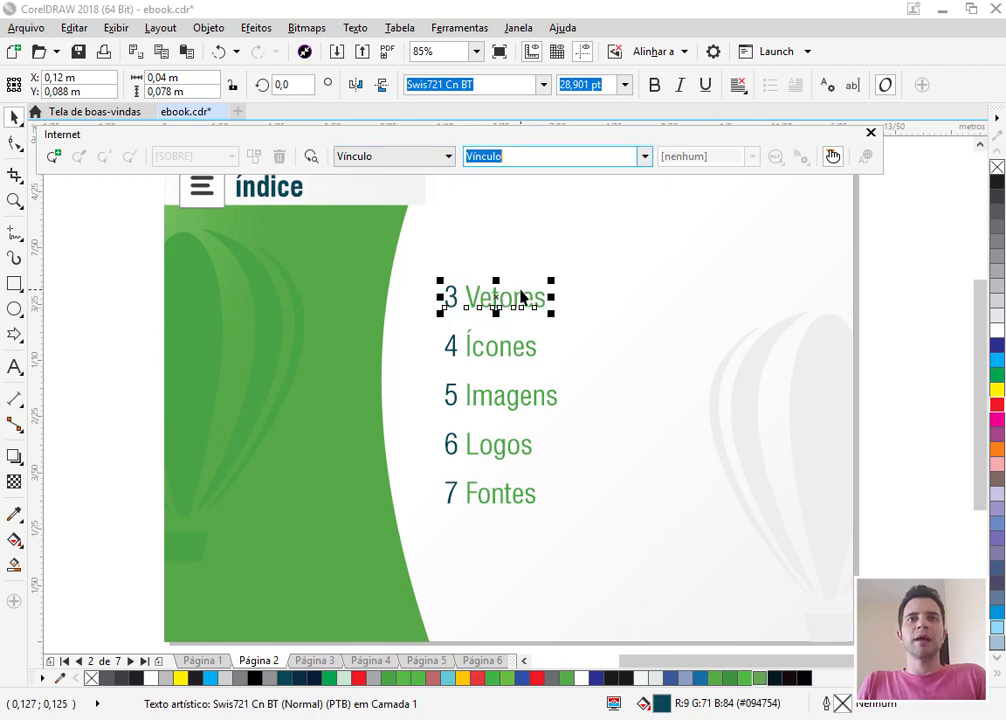
{"action": "left_click", "coordinate": [644, 157]}
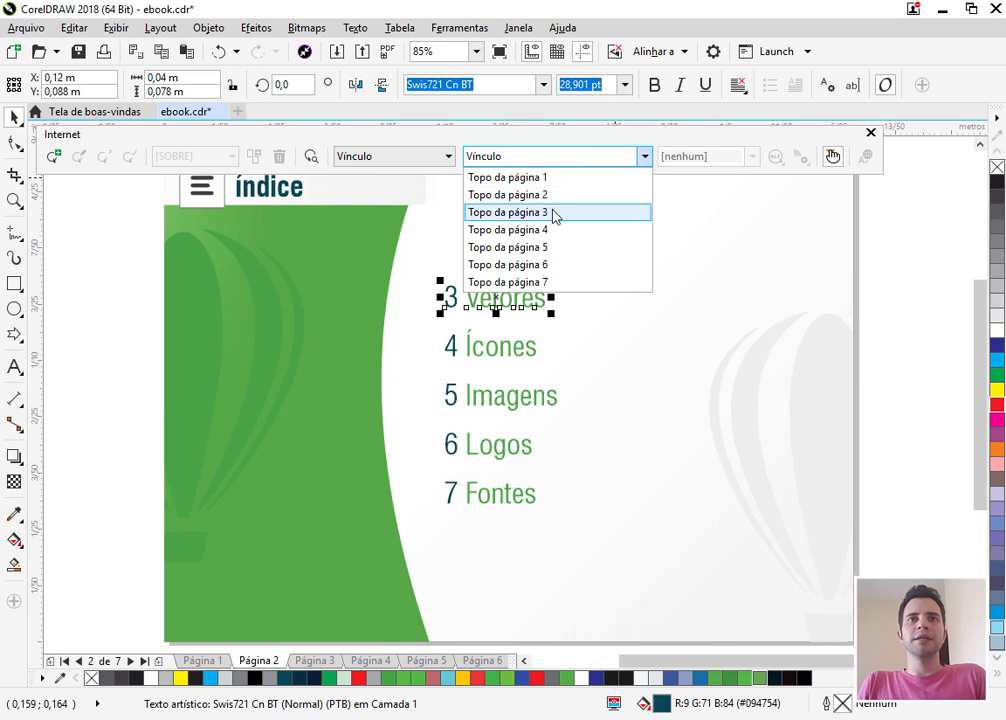
{"action": "key", "text": "Escape"}
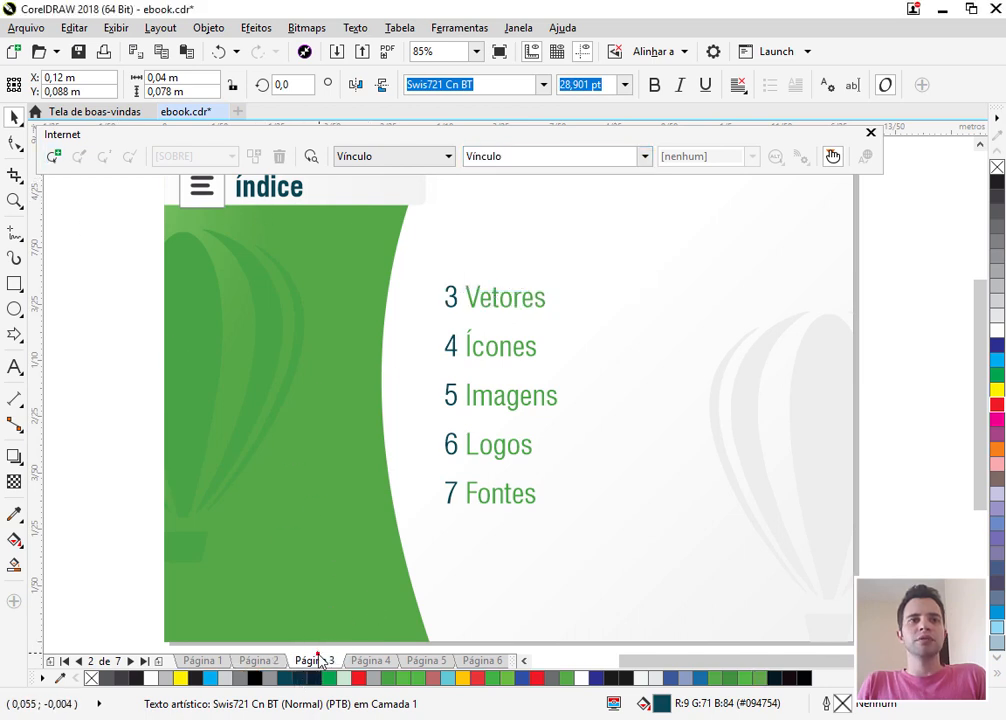
{"action": "left_click", "coordinate": [320, 659]}
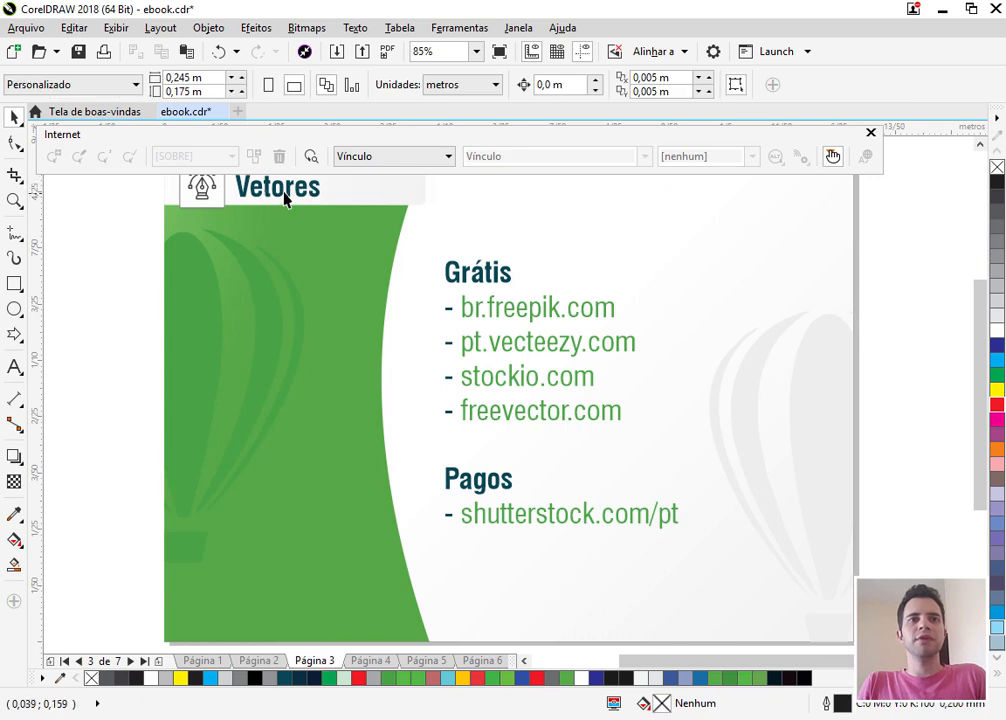
{"action": "left_click", "coordinate": [258, 661]}
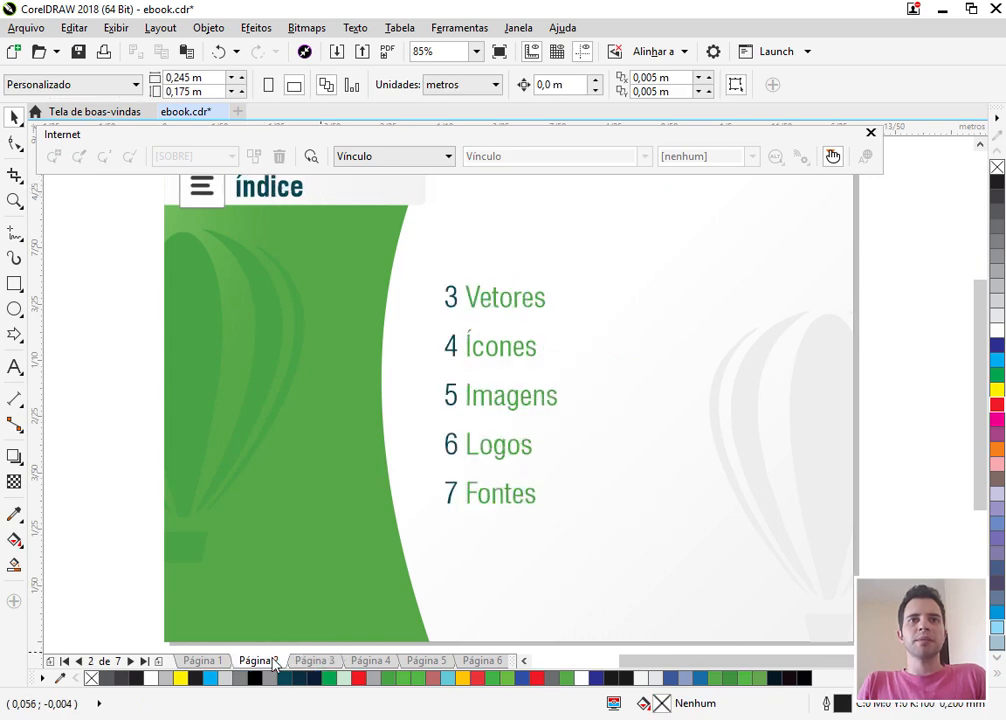
{"action": "left_click", "coordinate": [510, 308]}
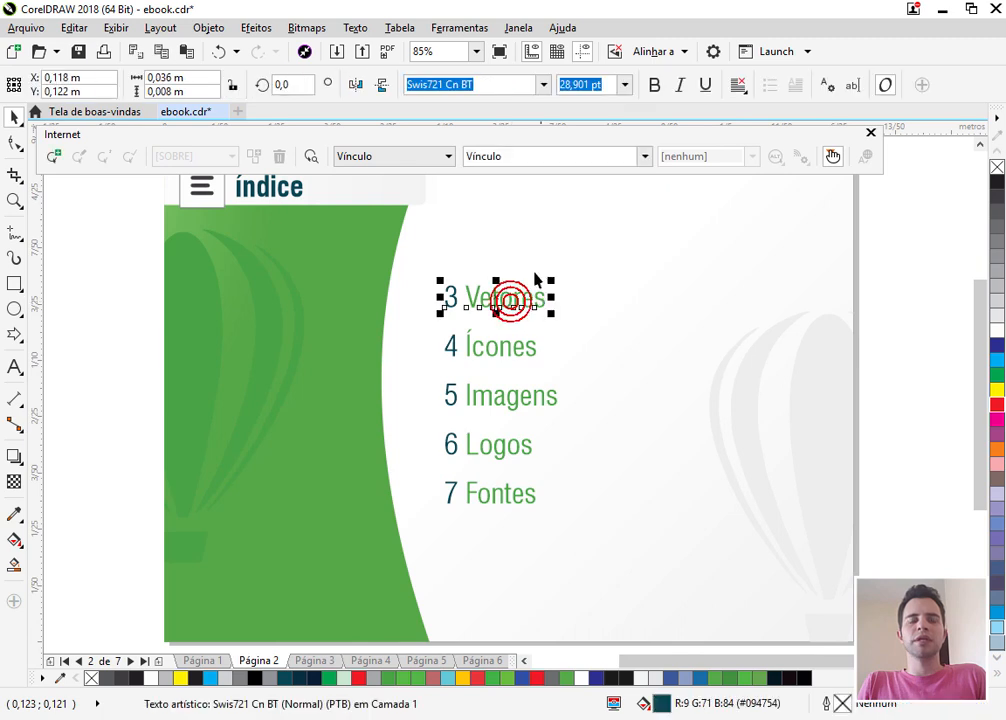
{"action": "left_click", "coordinate": [644, 157]}
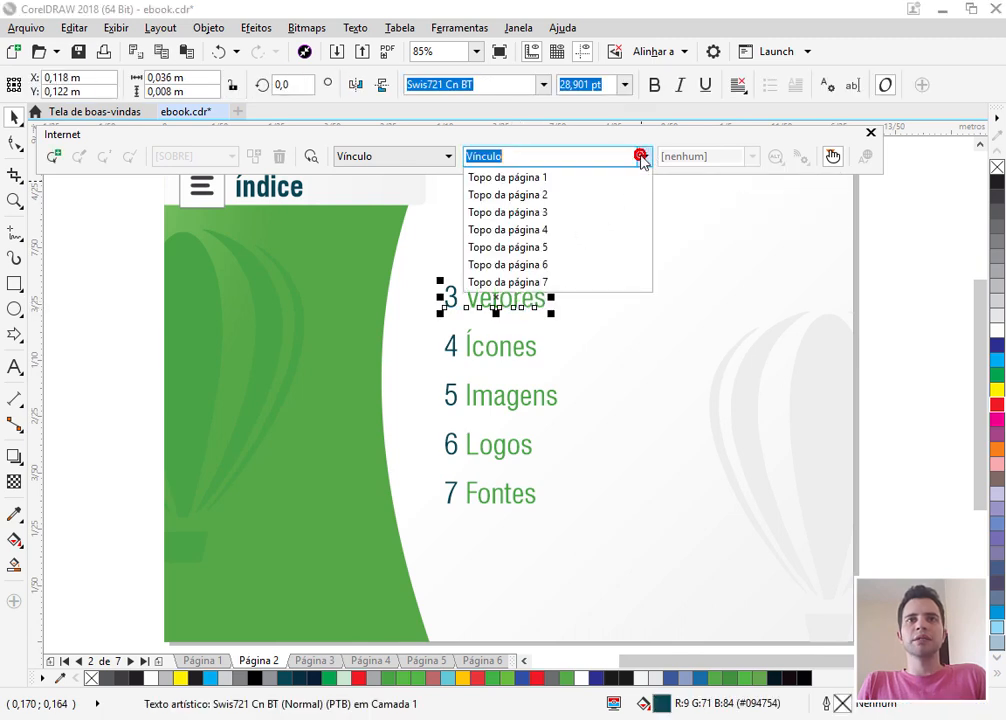
{"action": "left_click", "coordinate": [527, 213]}
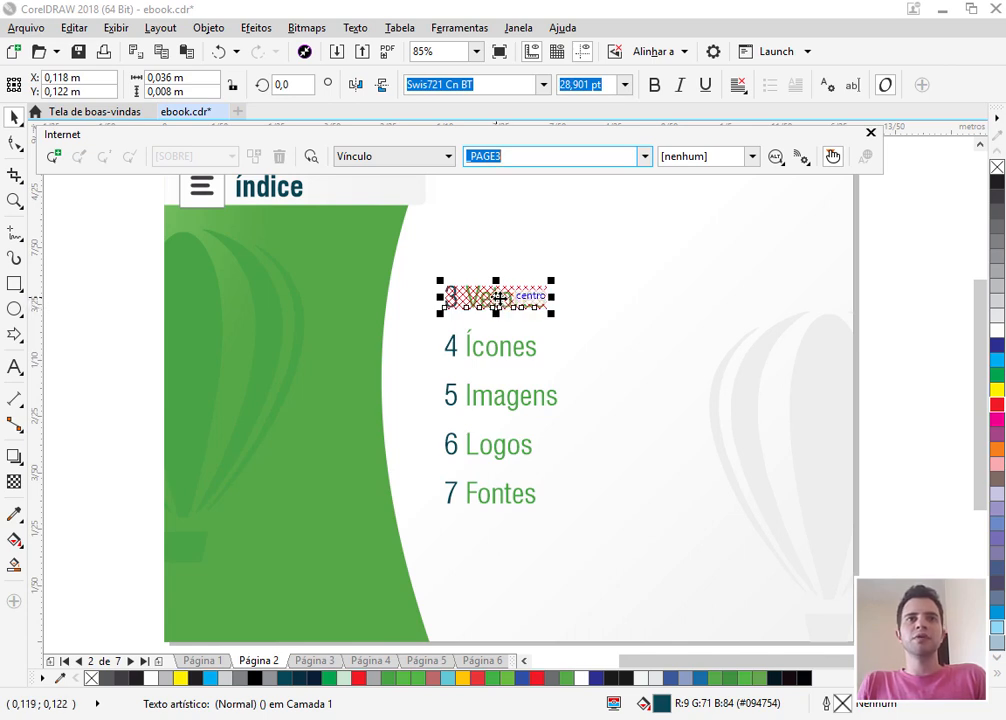
Add the ALT comment "Acesse os melhores sites de vetores" to the Vetores link and recheck the entered comment.
{"action": "left_click", "coordinate": [752, 157]}
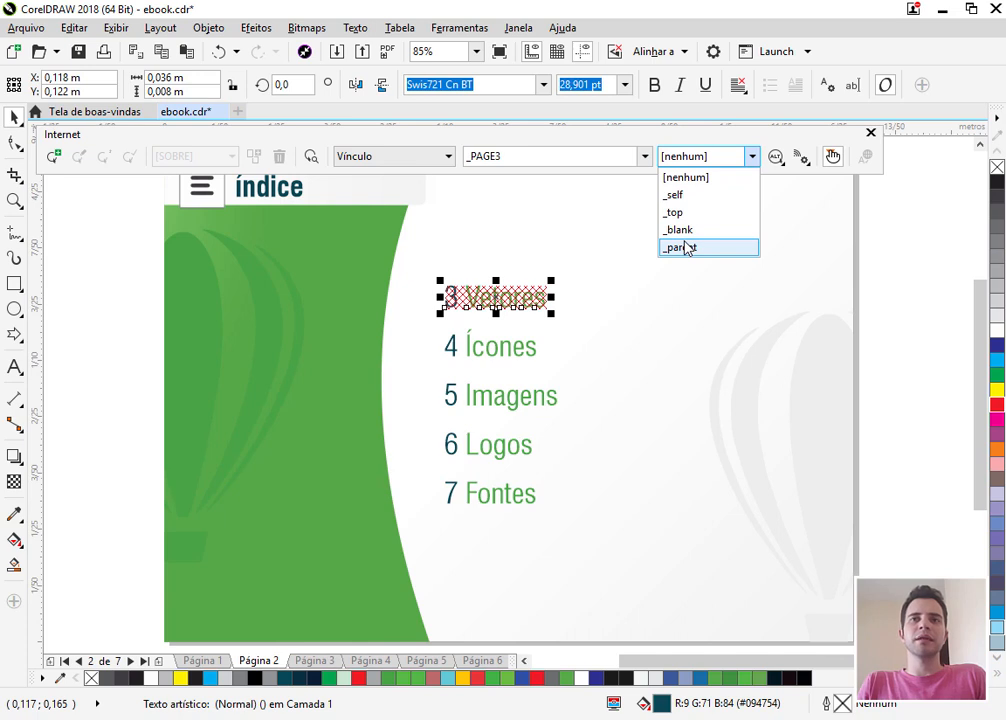
{"action": "left_click", "coordinate": [755, 158]}
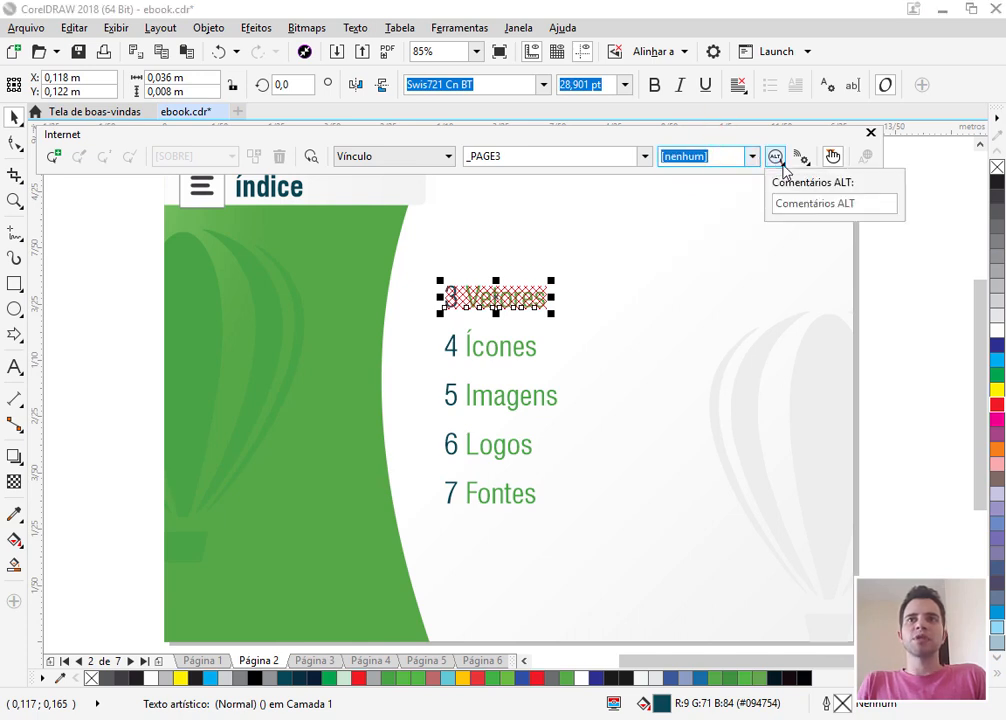
{"action": "left_click", "coordinate": [779, 162]}
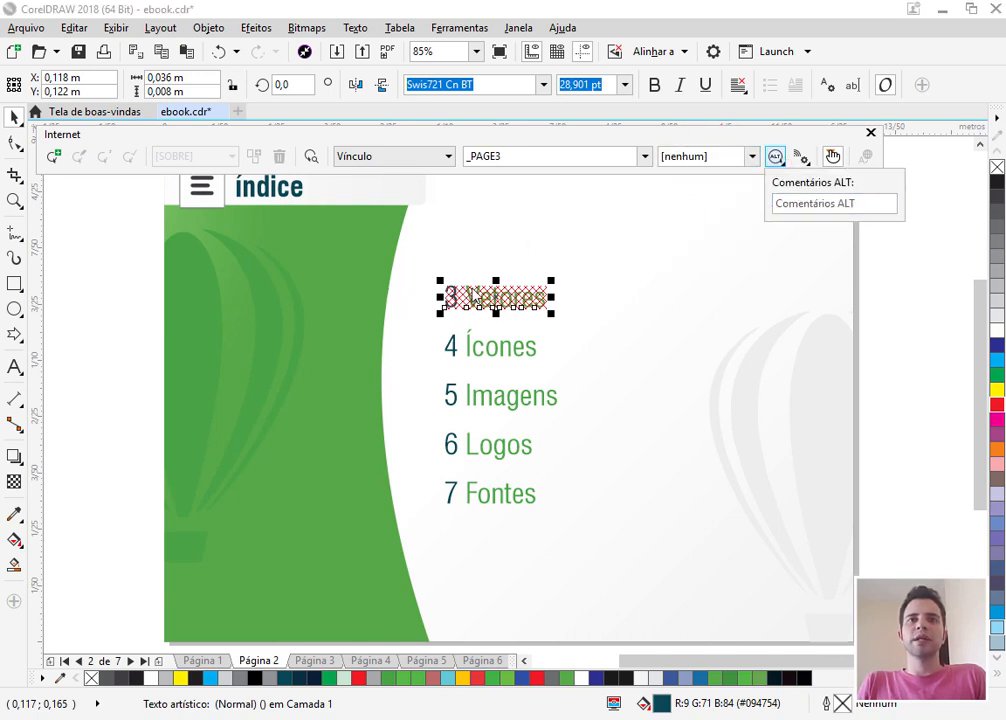
{"action": "left_click", "coordinate": [816, 202]}
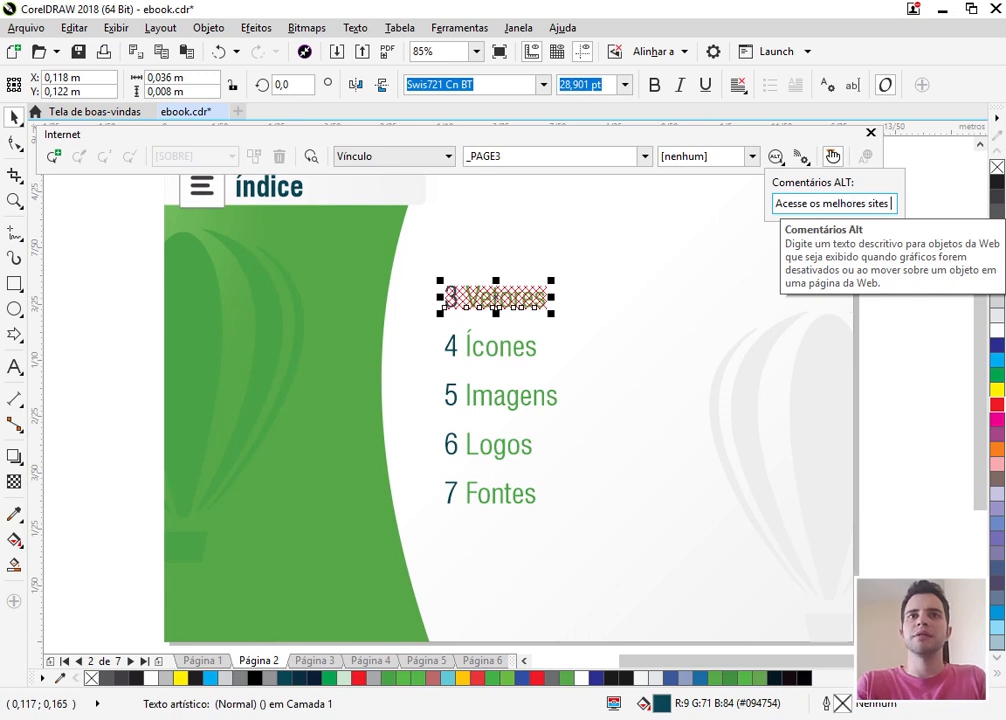
{"action": "type", "text": "Acesse os melhores sites de vetores"}
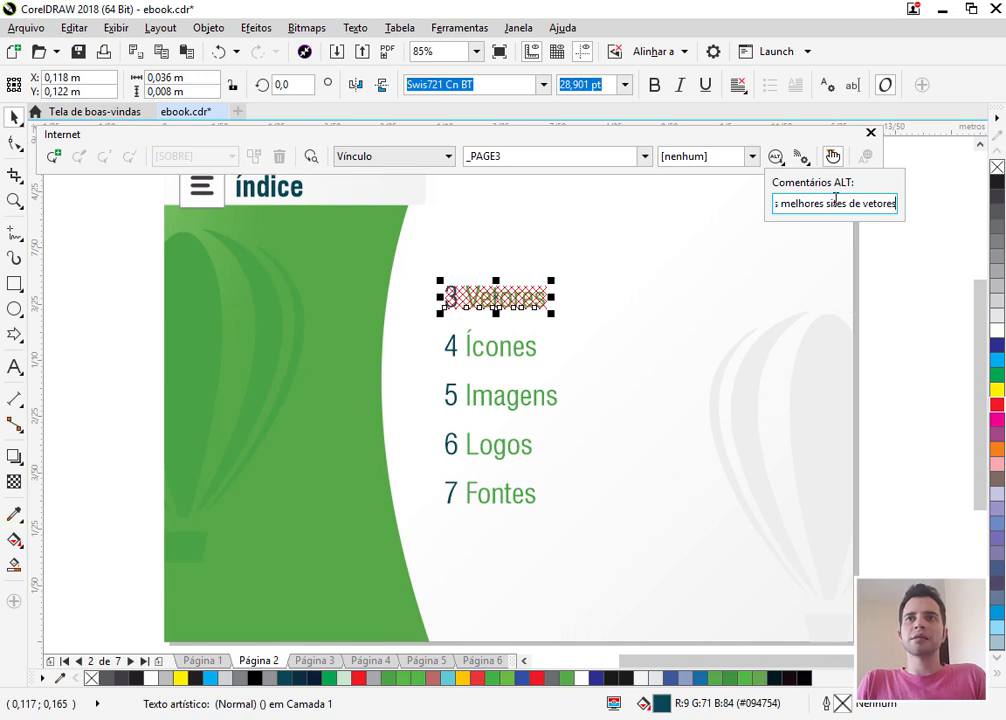
{"action": "left_click_drag", "start_coordinate": [835, 199], "coordinate": [704, 198]}
{"action": "left_click", "coordinate": [888, 298]}
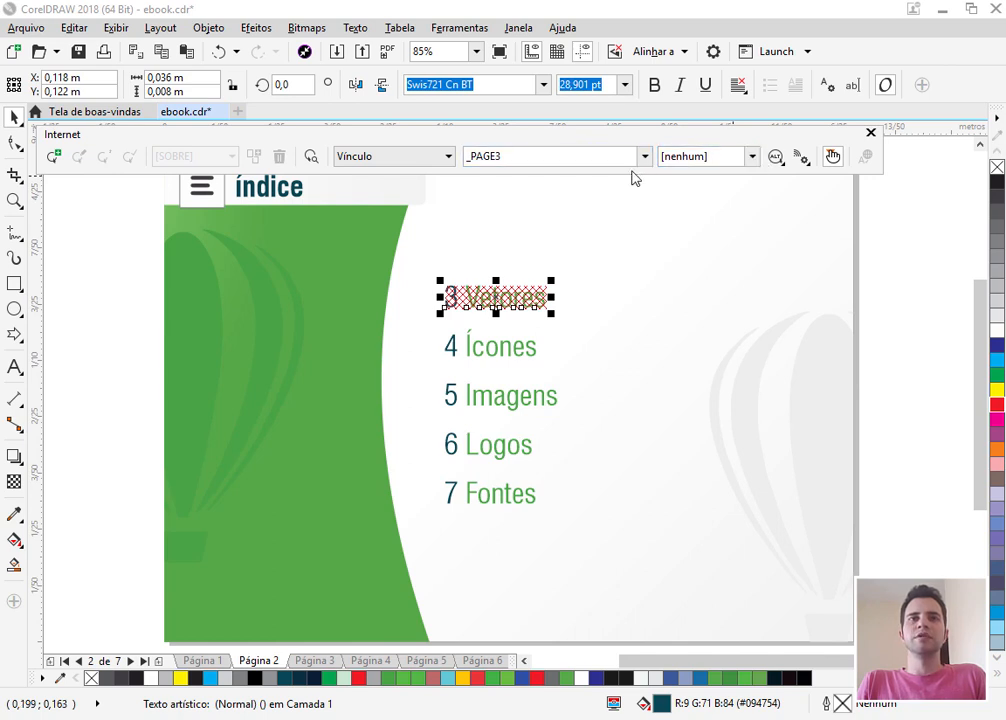
{"action": "left_click", "coordinate": [781, 160]}
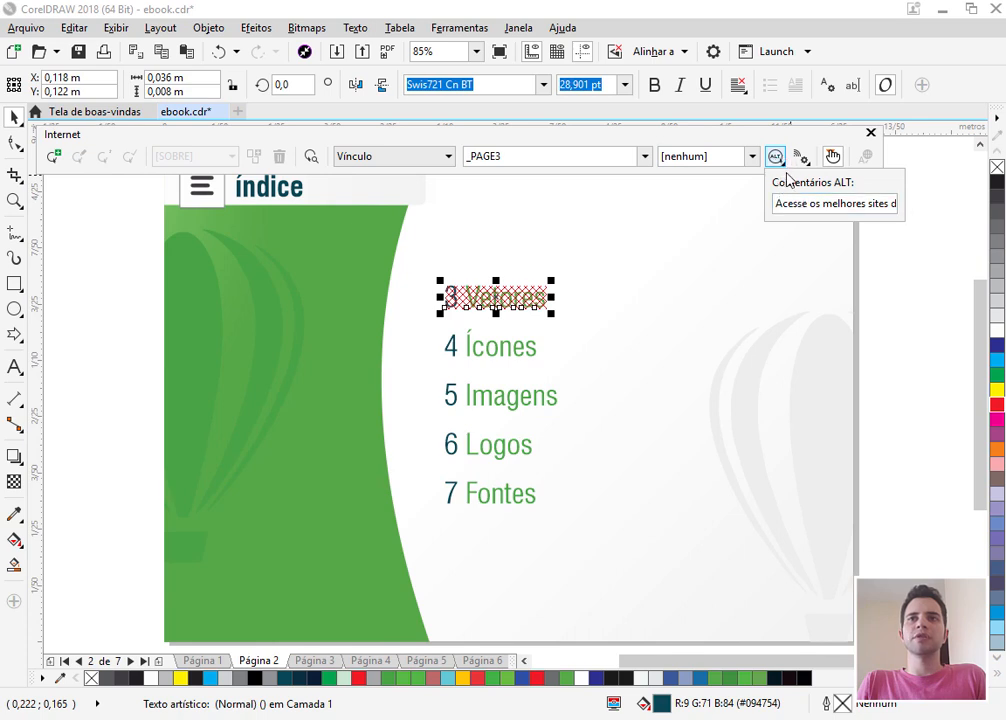
{"action": "left_click", "coordinate": [783, 166]}
Review the hotspot settings of the Vetores link and hide the hatched hotspot display on the page.
{"action": "left_click", "coordinate": [804, 162]}
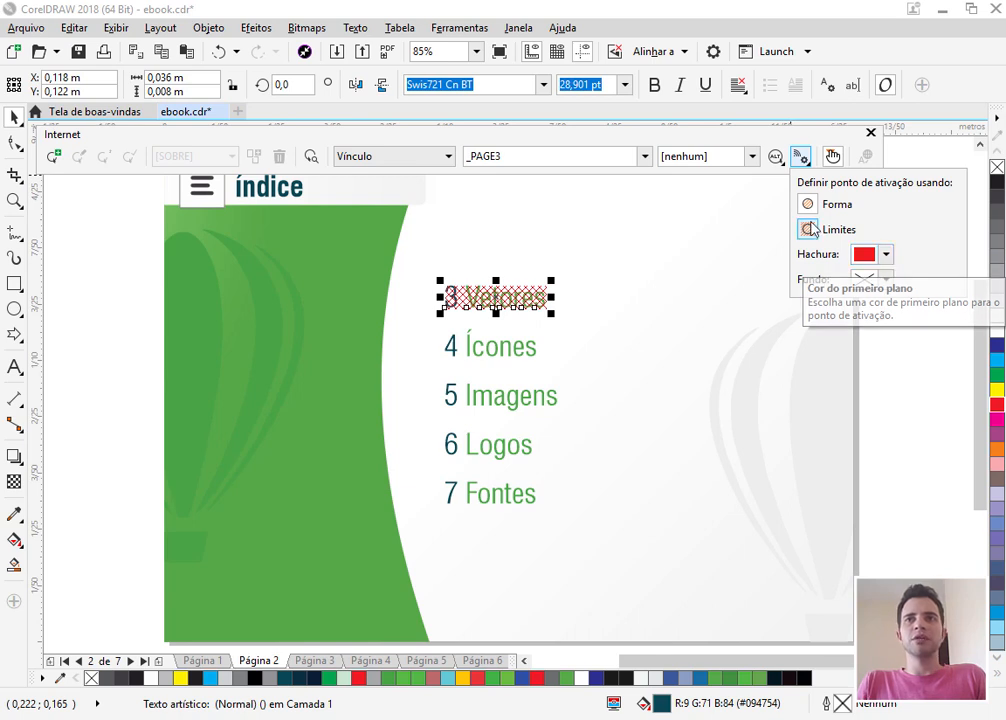
{"action": "left_click", "coordinate": [832, 156]}
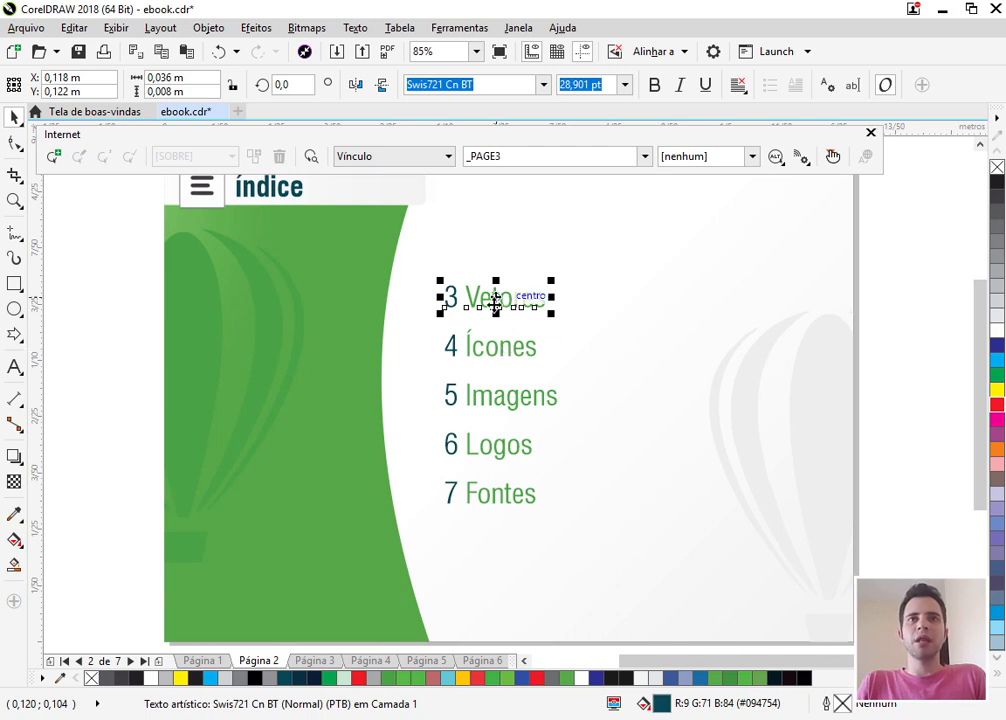
Toggle the hotspot display to compare the Vetores link with and without hatching, leaving the hatching shown.
{"action": "left_click", "coordinate": [832, 157]}
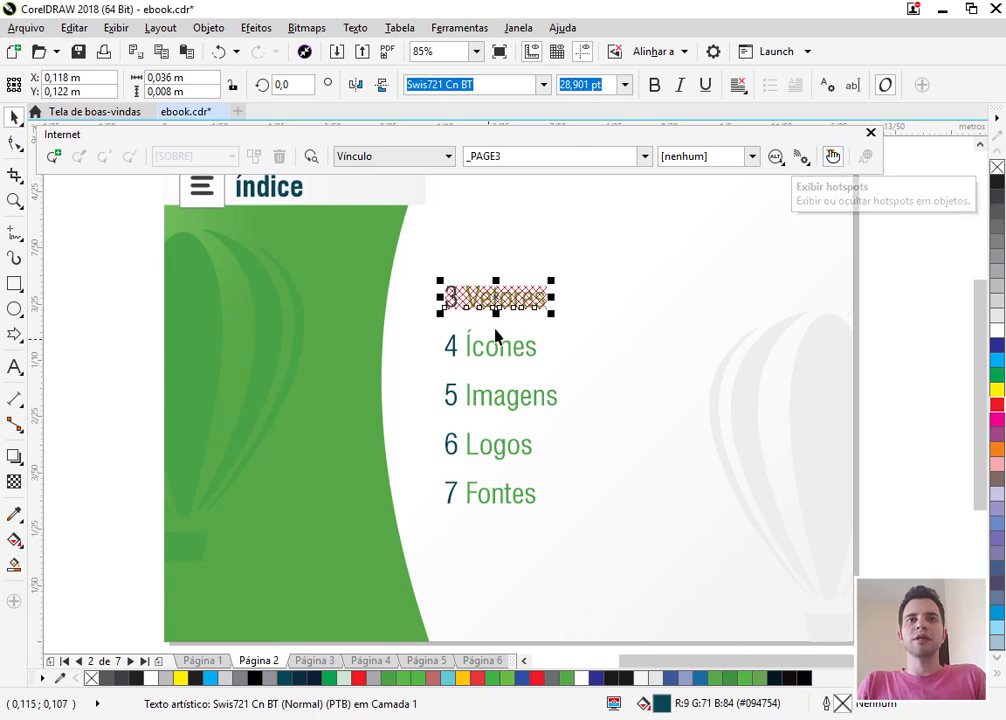
{"action": "left_click", "coordinate": [832, 157]}
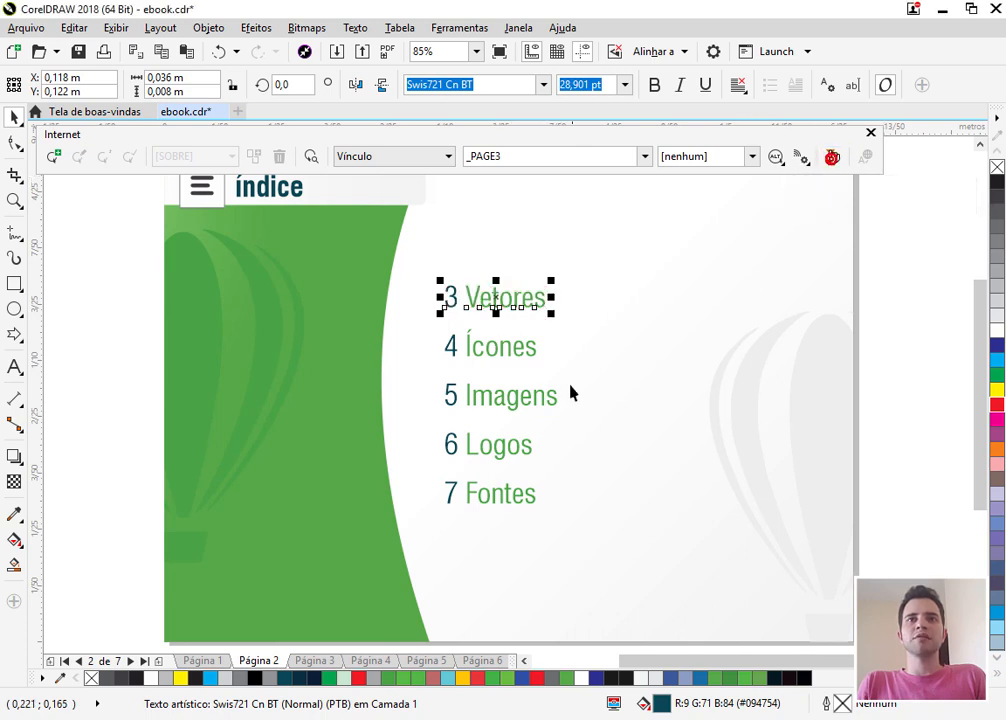
{"action": "left_click", "coordinate": [833, 157]}
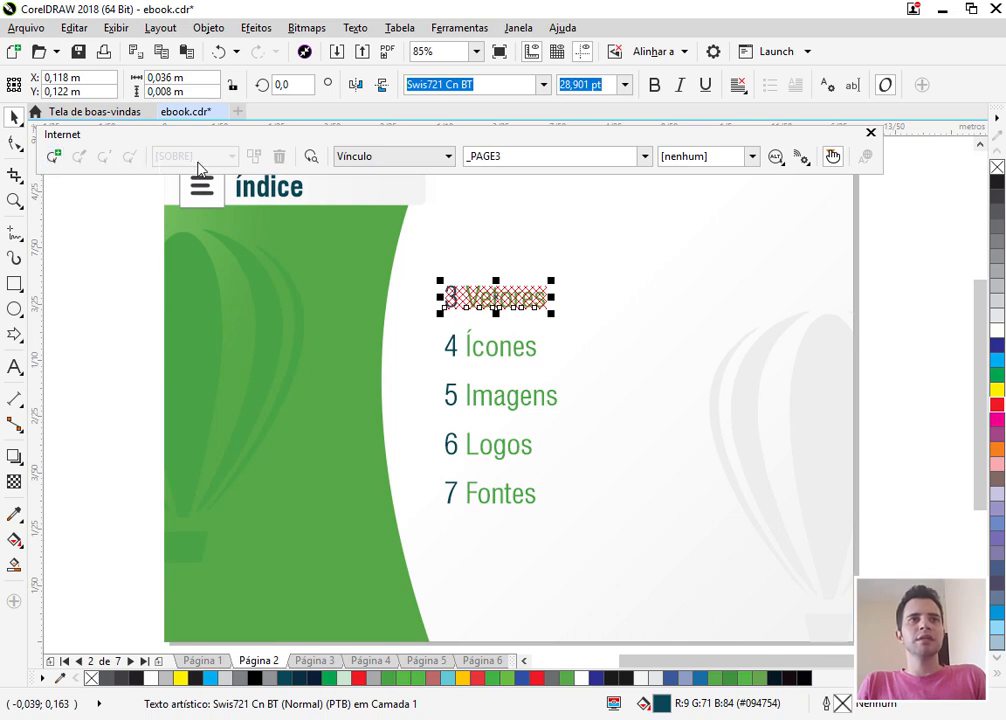
Create a rollover from the Vetores index line, switch it to the [SOBRE] state and review the available states.
{"action": "left_click", "coordinate": [54, 157]}
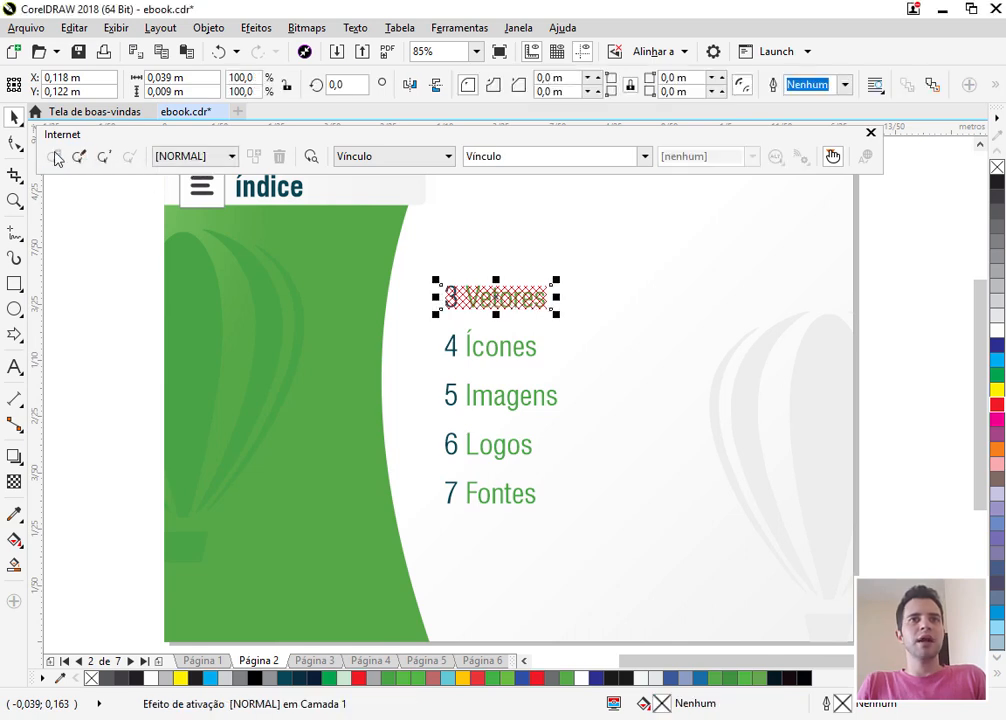
{"action": "left_click", "coordinate": [176, 157]}
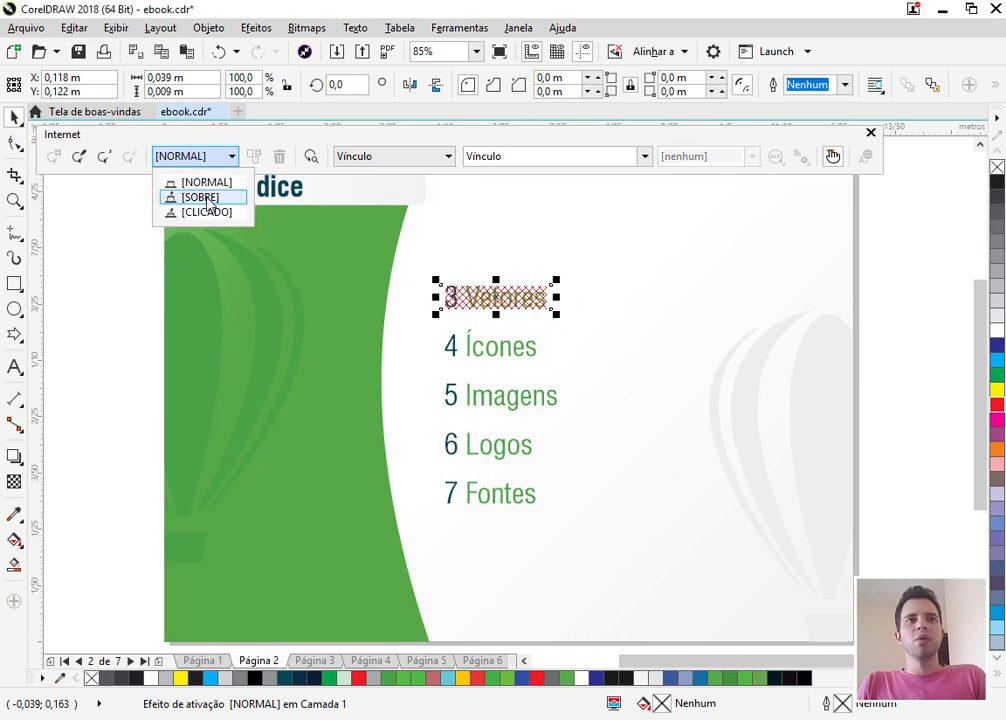
{"action": "left_click", "coordinate": [207, 197]}
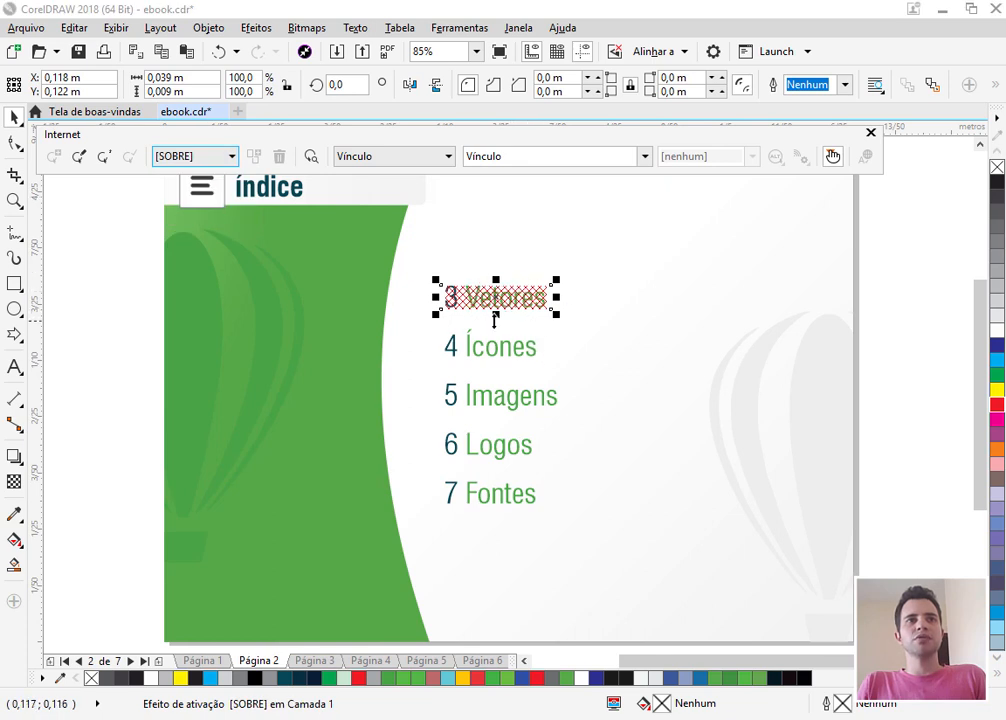
{"action": "left_click", "coordinate": [231, 157]}
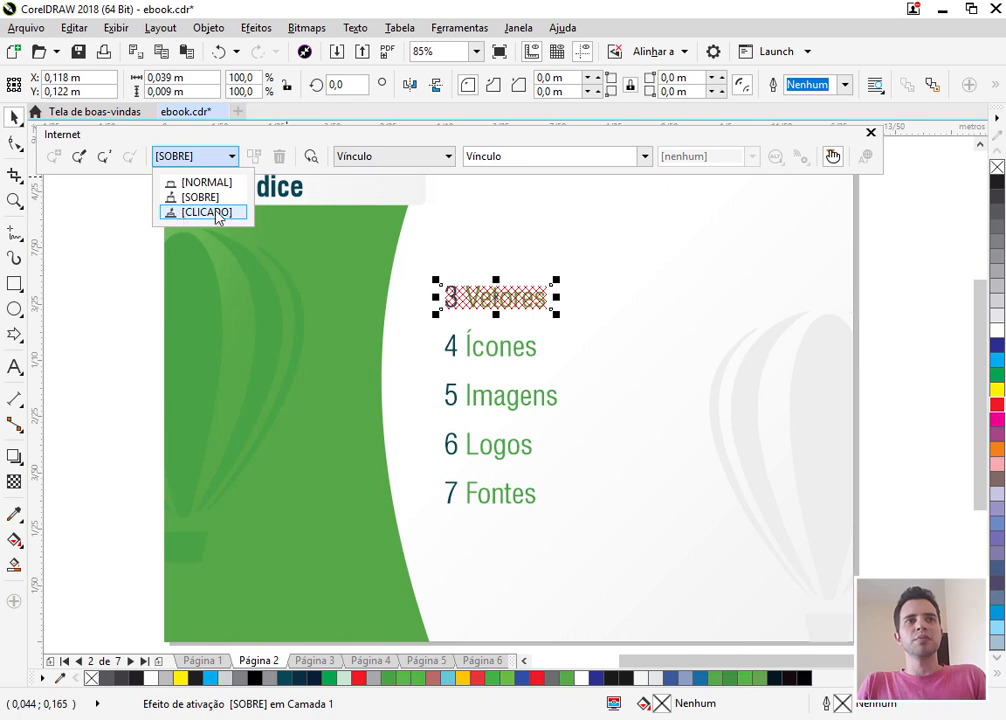
{"action": "left_click", "coordinate": [624, 141]}
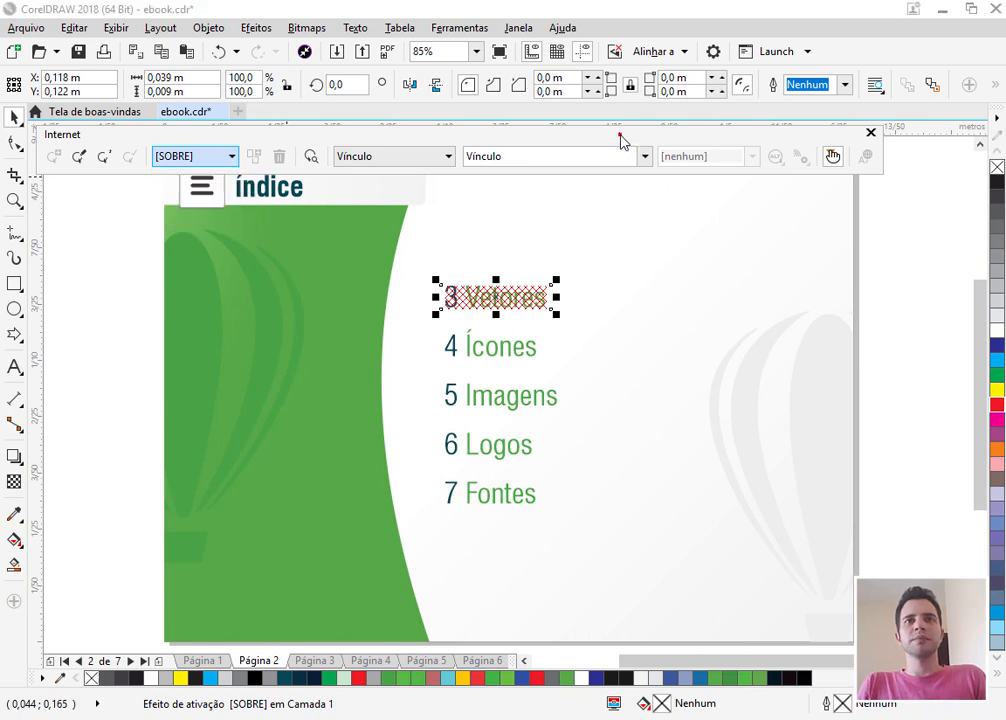
Link the "4 Ícones" index line to Topo da página 4 and the "5 Imagens" line to Topo da página 5.
{"action": "left_click", "coordinate": [469, 347]}
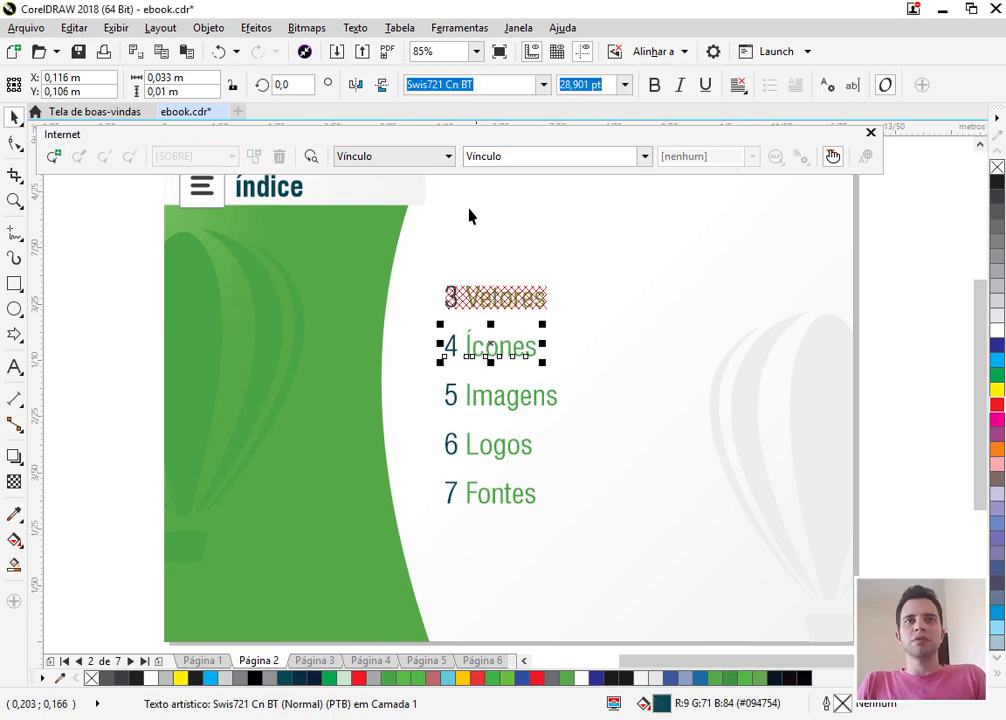
{"action": "left_click", "coordinate": [643, 156]}
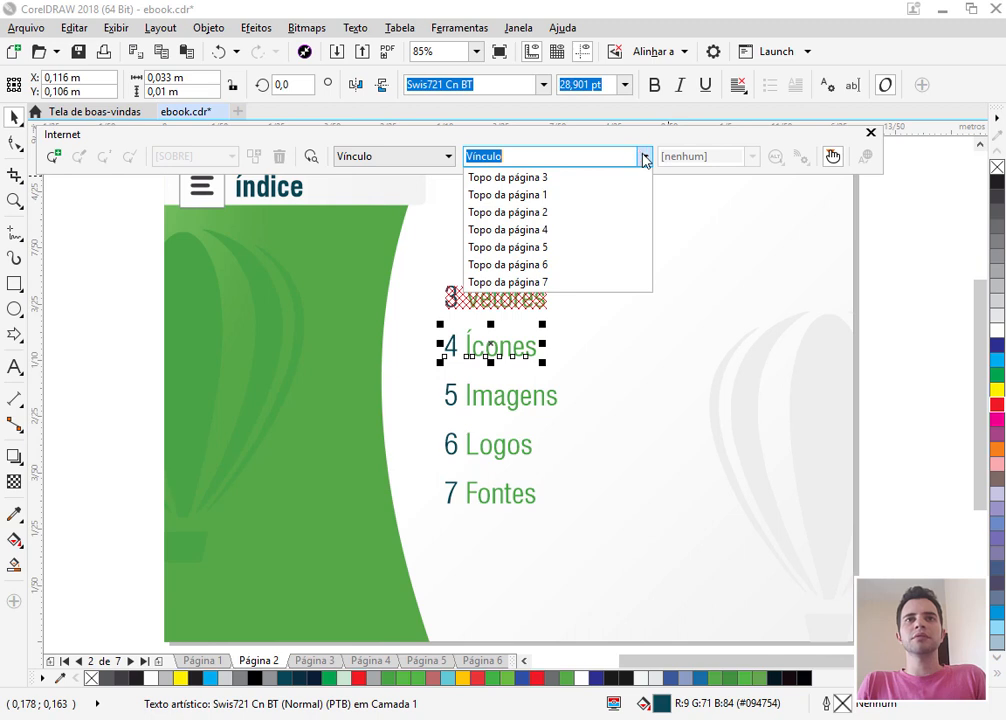
{"action": "left_click", "coordinate": [541, 229]}
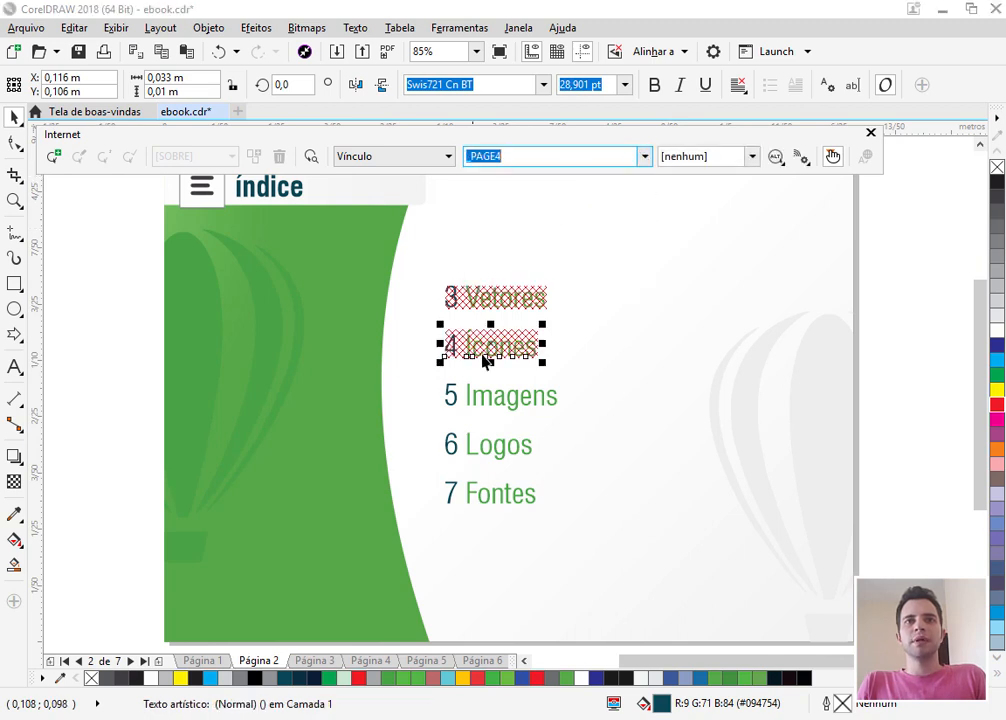
{"action": "left_click", "coordinate": [490, 408]}
{"action": "left_click", "coordinate": [641, 159]}
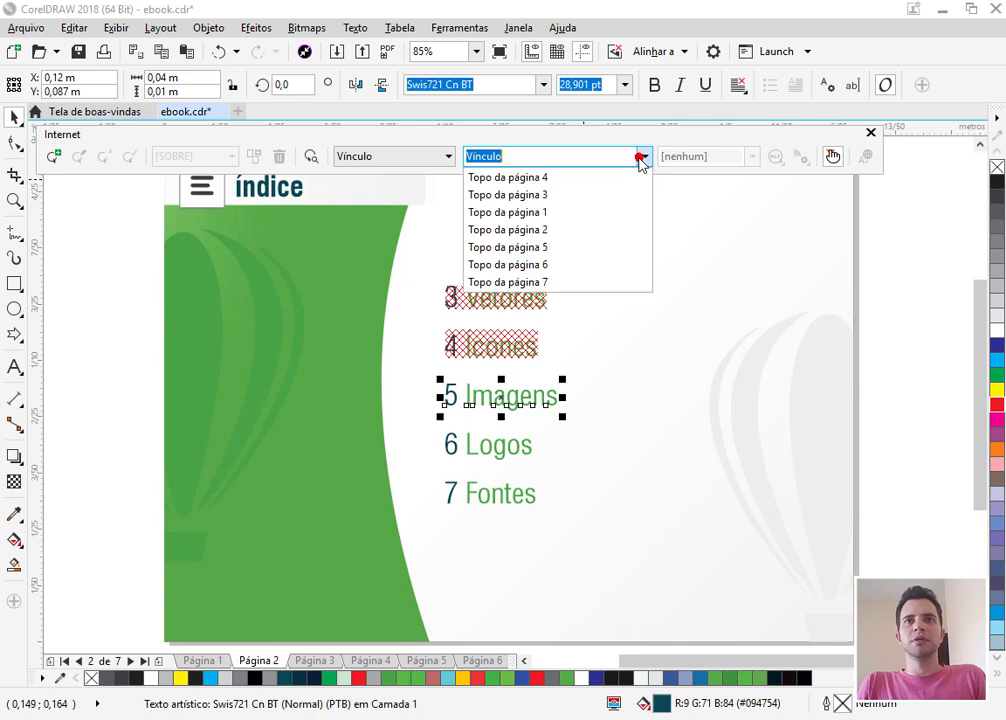
{"action": "left_click", "coordinate": [537, 249]}
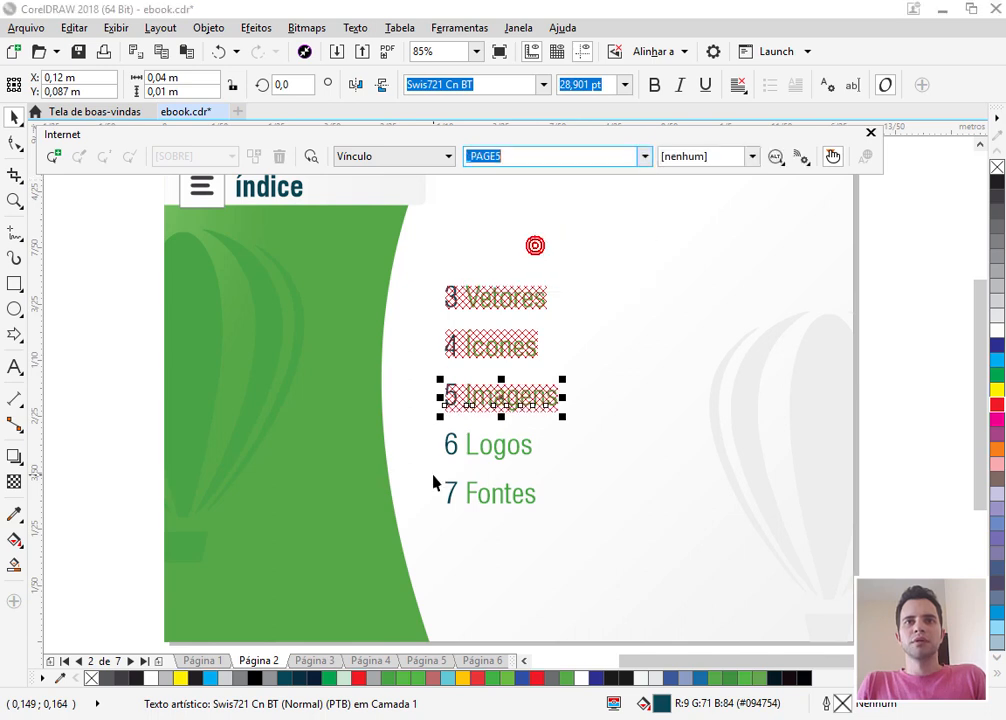
Link the "6 Logos" index line to Topo da página 6 and "7 Fontes" to Topo da página 7, rechecking the Logos link.
{"action": "left_click", "coordinate": [507, 451]}
{"action": "left_click", "coordinate": [645, 157]}
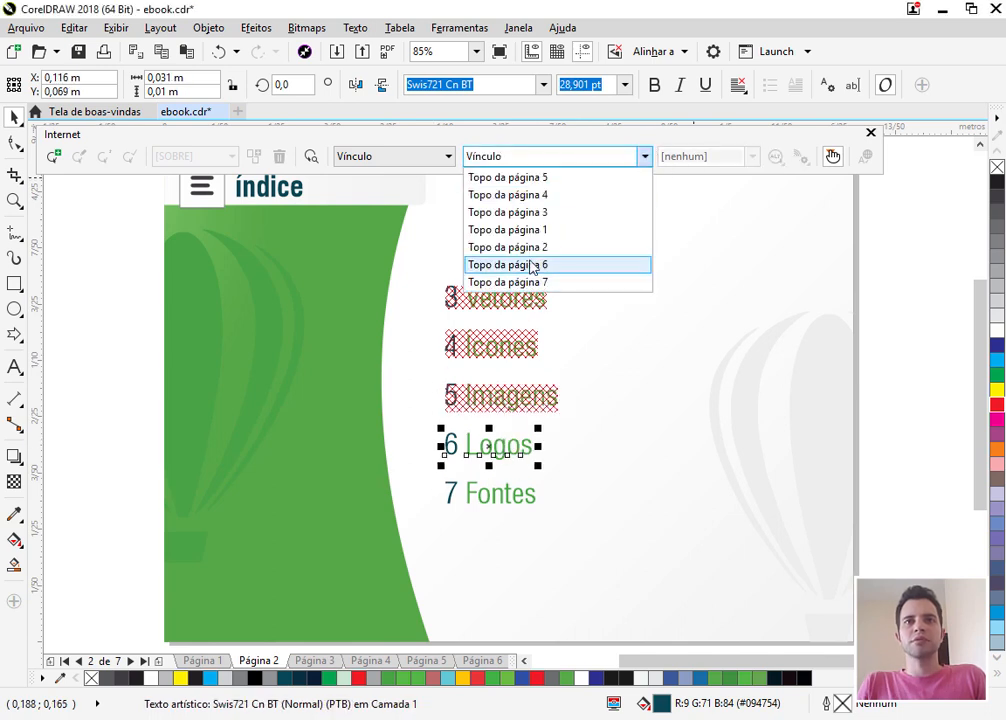
{"action": "left_click", "coordinate": [533, 266]}
{"action": "left_click", "coordinate": [493, 496]}
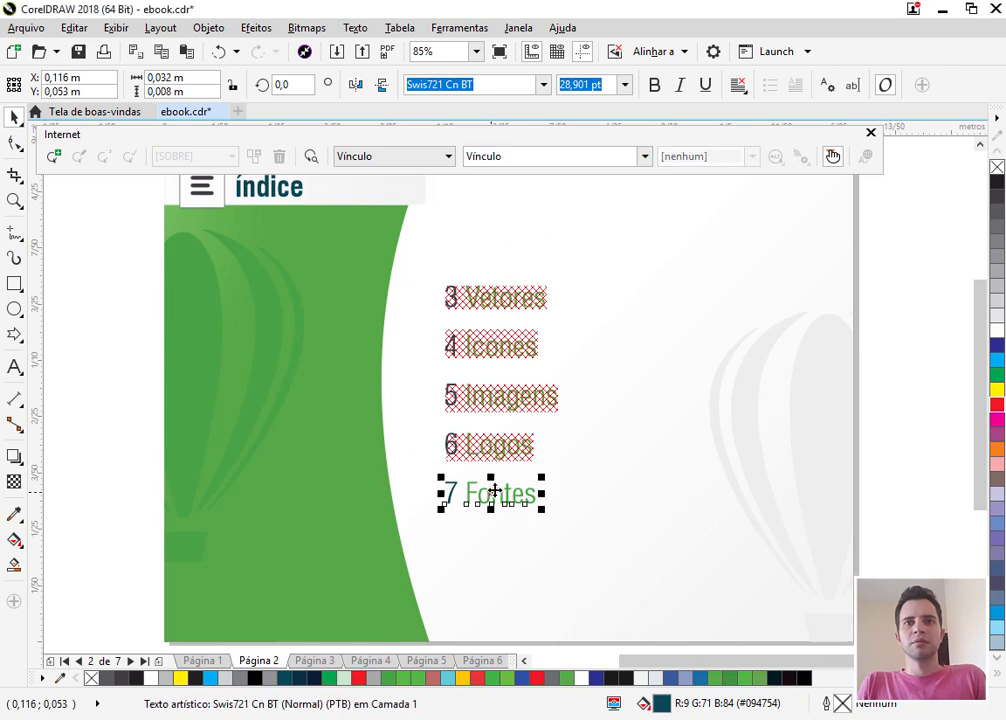
{"action": "left_click", "coordinate": [644, 157]}
{"action": "left_click", "coordinate": [508, 282]}
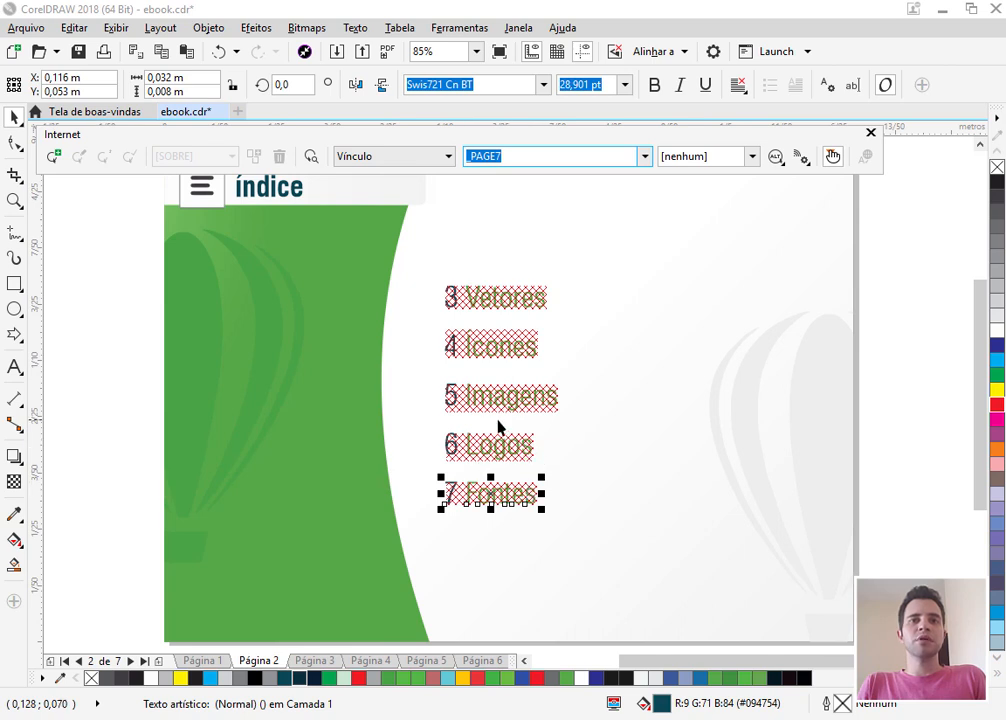
{"action": "left_click", "coordinate": [465, 452]}
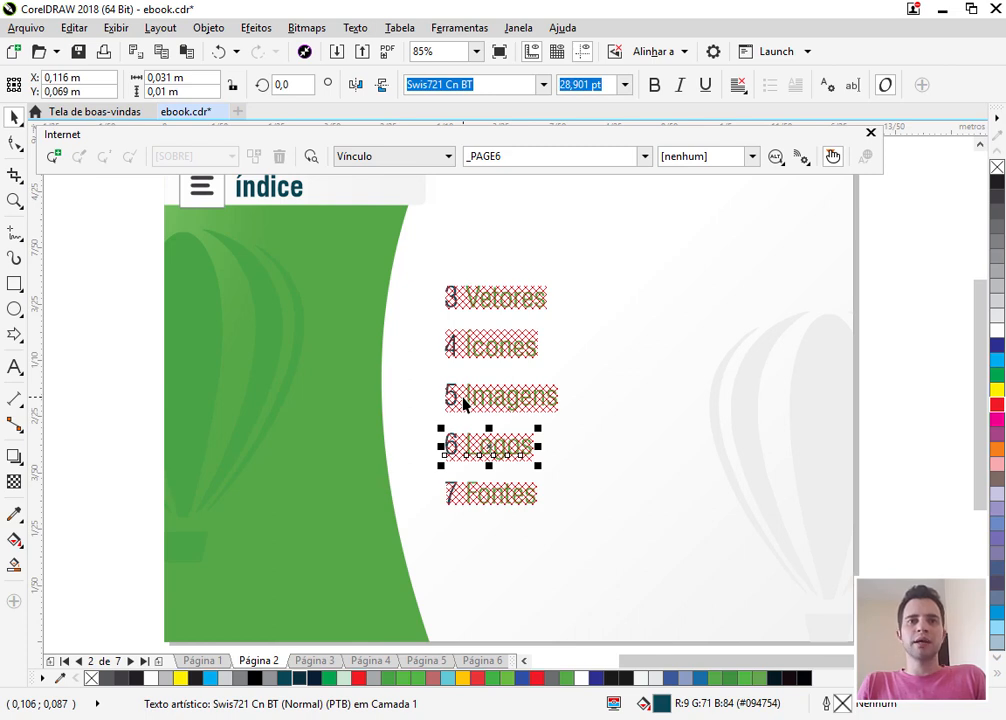
Open the Links e favoritos docker on page 3, move the Internet toolbar off its list and review the listed page links.
{"action": "scroll", "coordinate": [326, 426], "scroll_direction": "down", "scroll_amount": 2}
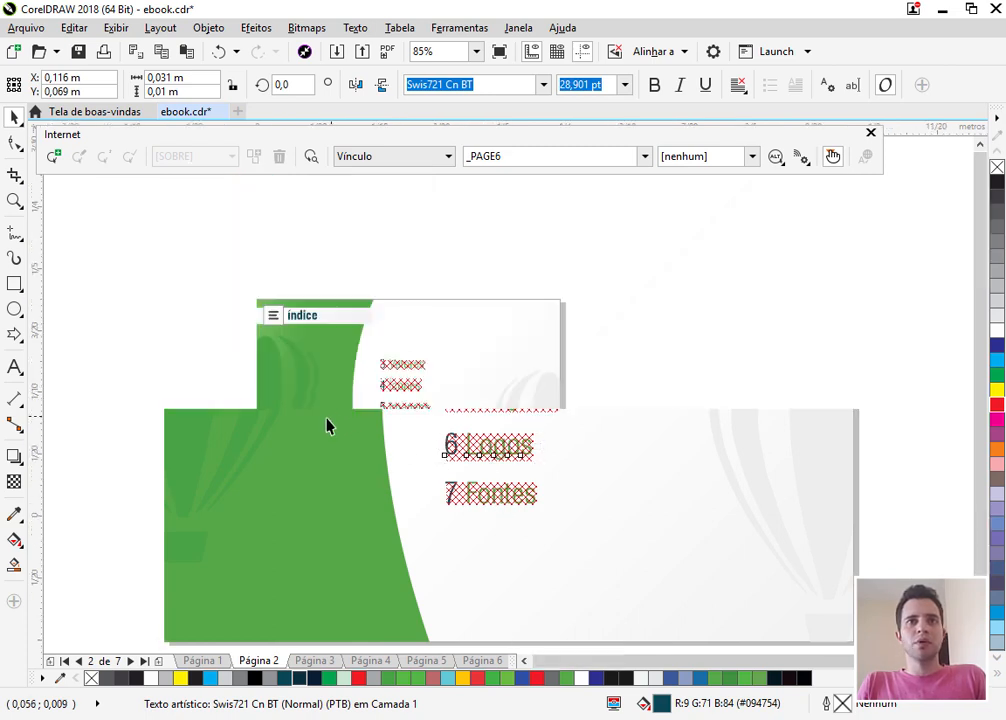
{"action": "scroll", "coordinate": [378, 324], "scroll_direction": "down", "scroll_amount": 2}
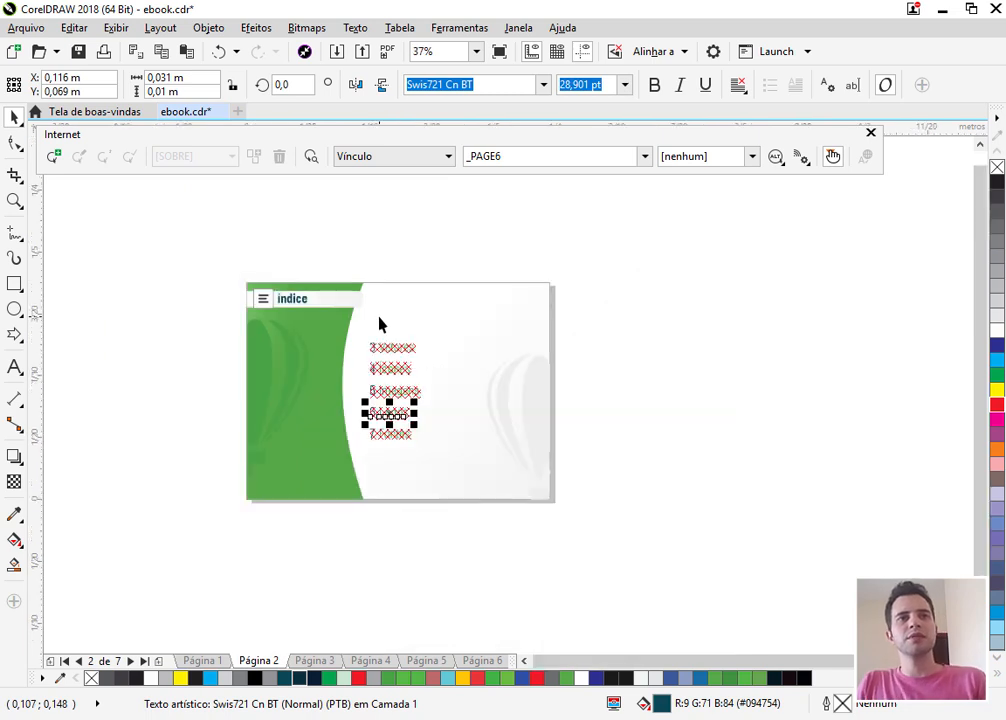
{"action": "scroll", "coordinate": [378, 324], "scroll_direction": "up", "scroll_amount": 2}
{"action": "left_click", "coordinate": [315, 660]}
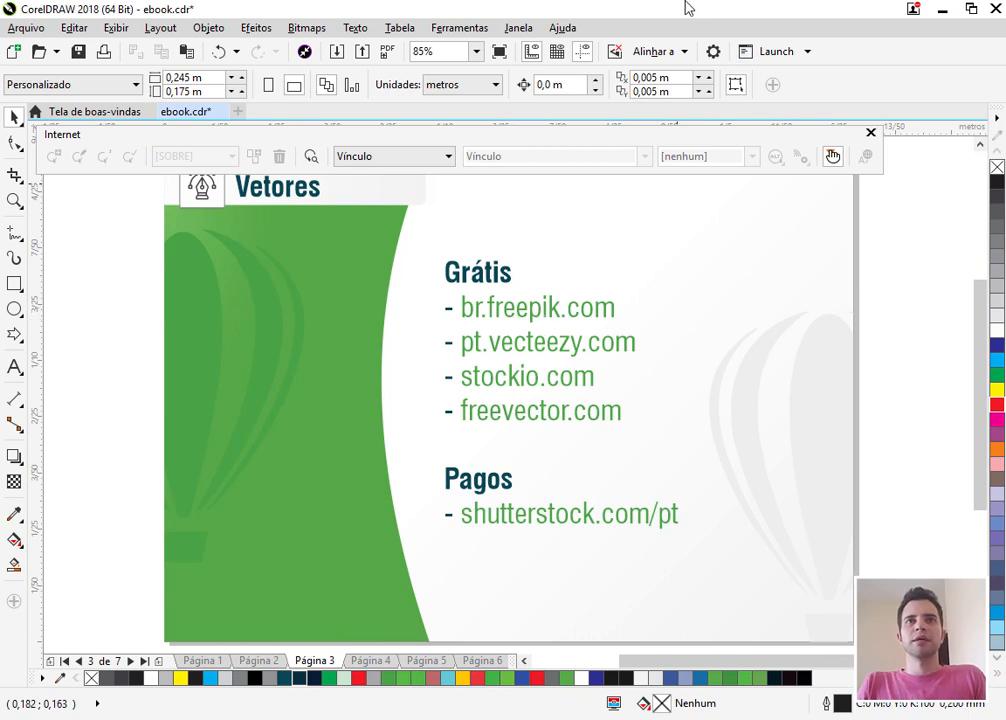
{"action": "left_click", "coordinate": [517, 27]}
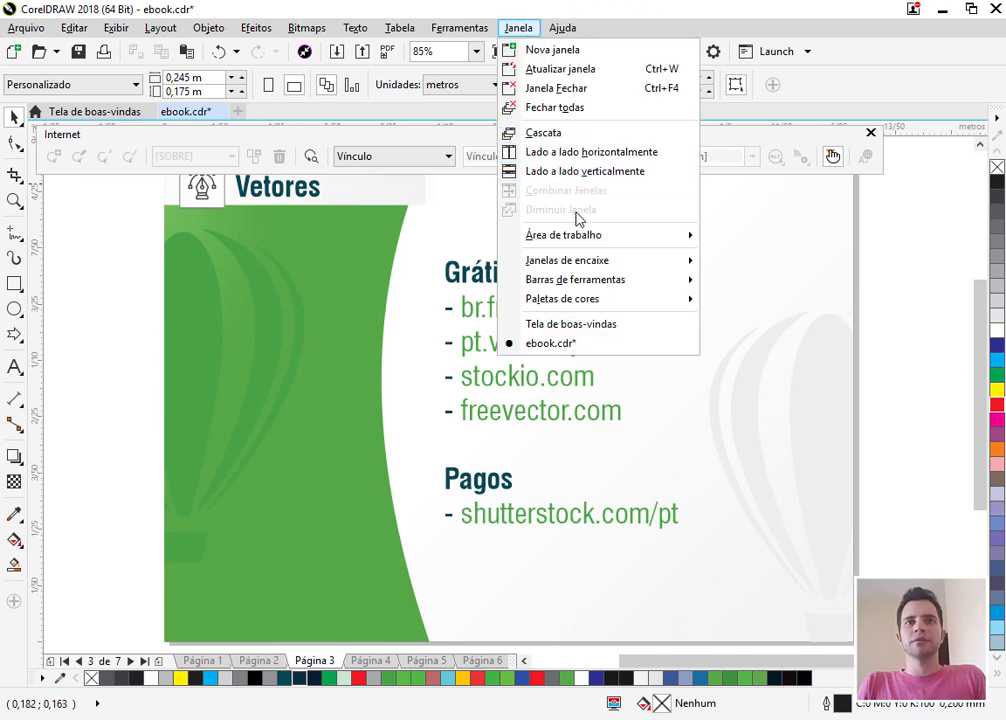
{"action": "mouse_move", "coordinate": [590, 261]}
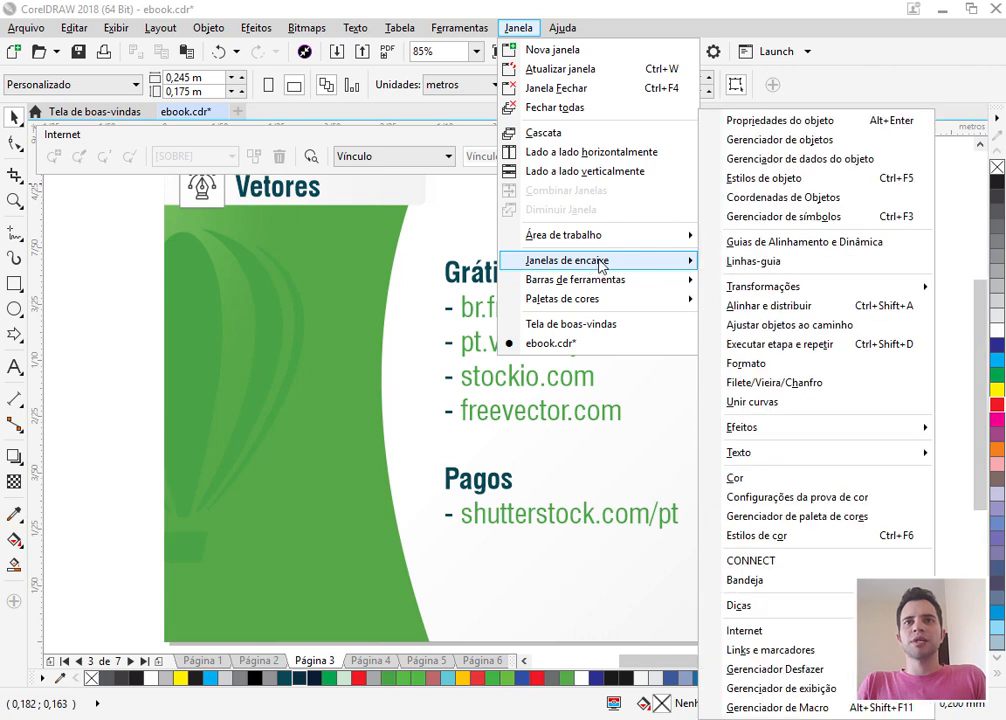
{"action": "left_click", "coordinate": [790, 650]}
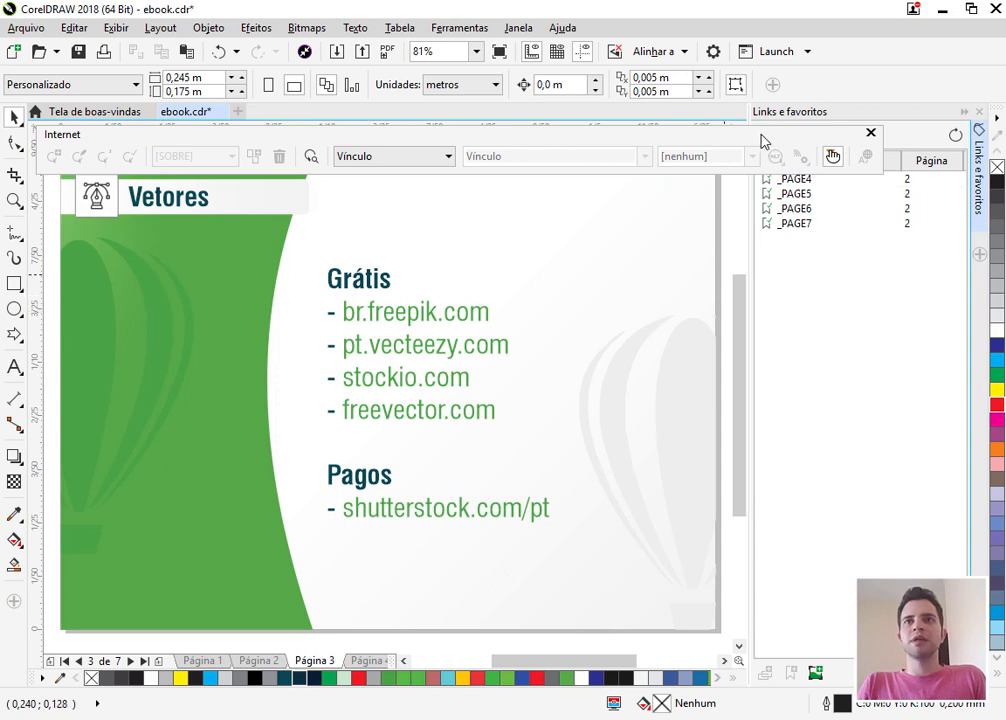
{"action": "left_click_drag", "start_coordinate": [760, 140], "coordinate": [745, 121]}
{"action": "left_click", "coordinate": [785, 178]}
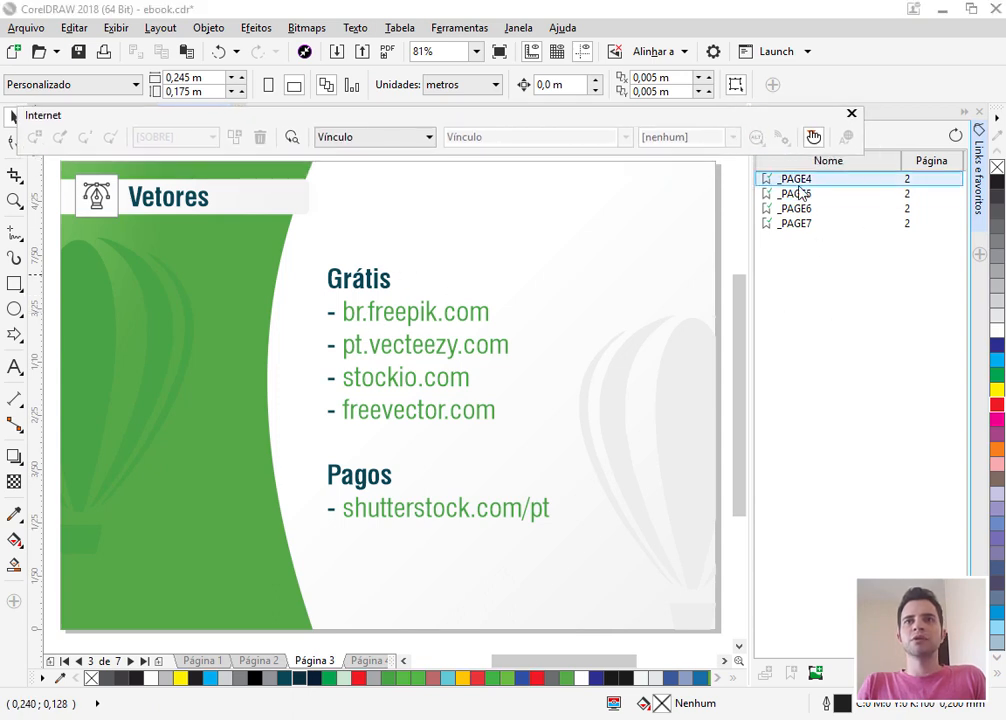
{"action": "left_click", "coordinate": [803, 225]}
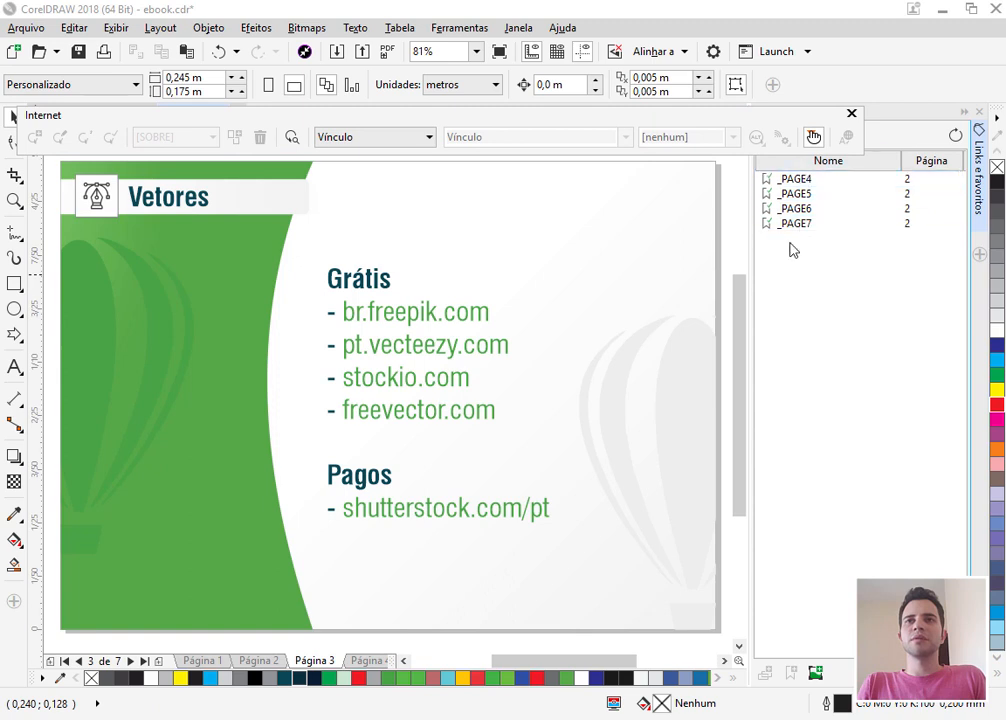
{"action": "left_click", "coordinate": [804, 194]}
{"action": "left_click", "coordinate": [760, 402]}
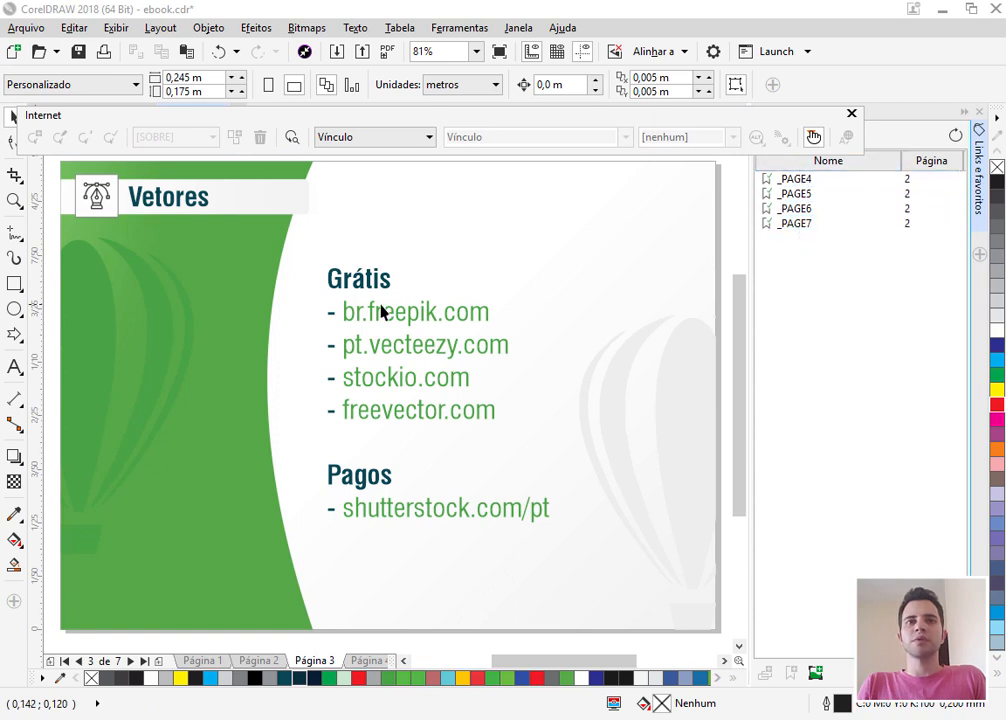
Break the site list text on page 3 apart into separate lines and copy the br.freepik.com address from its line.
{"action": "left_click", "coordinate": [404, 321]}
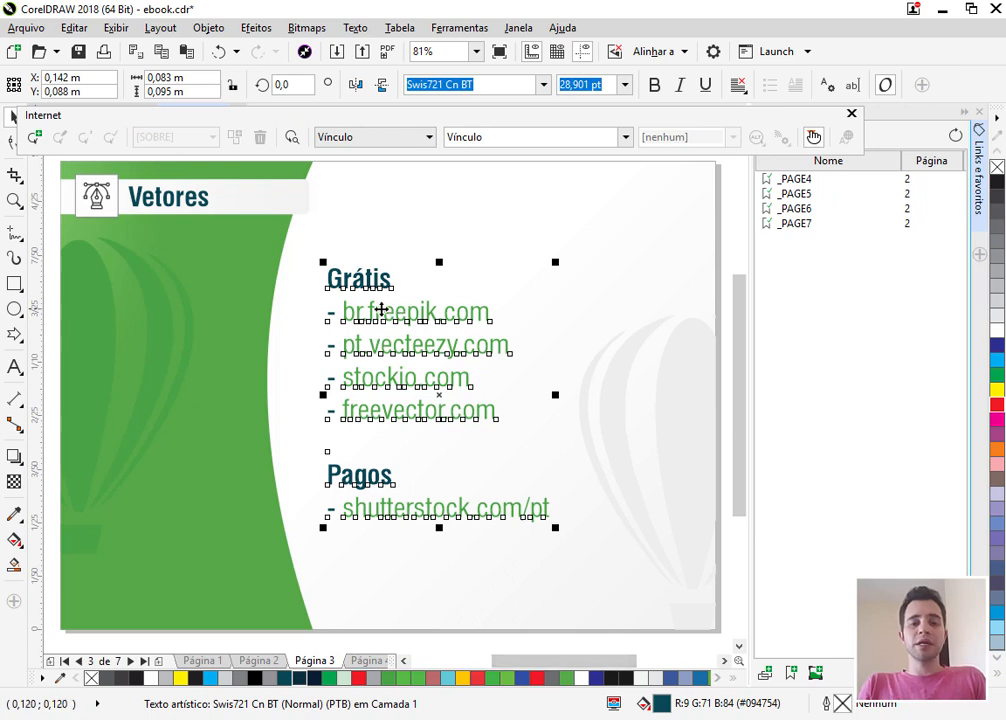
{"action": "key", "text": "ctrl+k"}
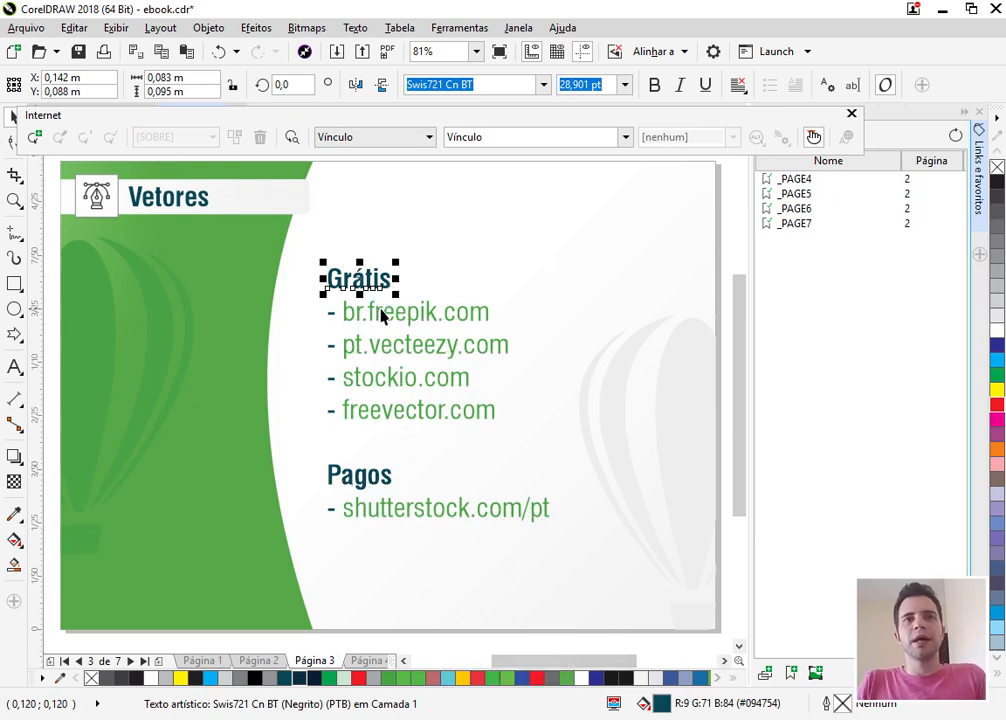
{"action": "left_click", "coordinate": [404, 302]}
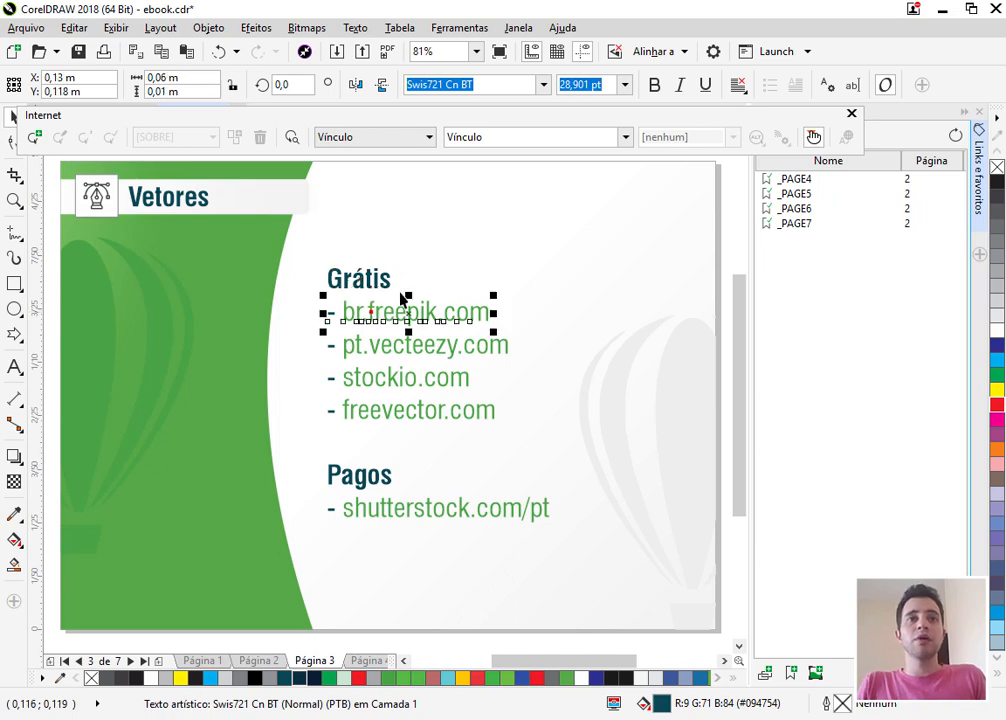
{"action": "double_click", "coordinate": [346, 312]}
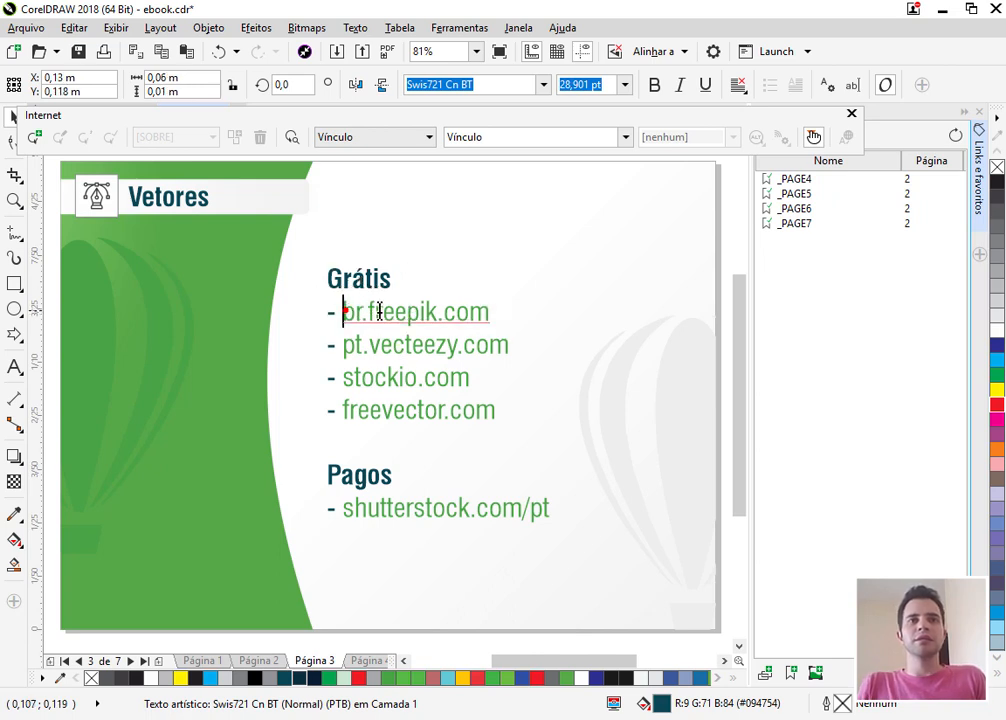
{"action": "key", "text": "shift+End"}
{"action": "key", "text": "ctrl+c"}
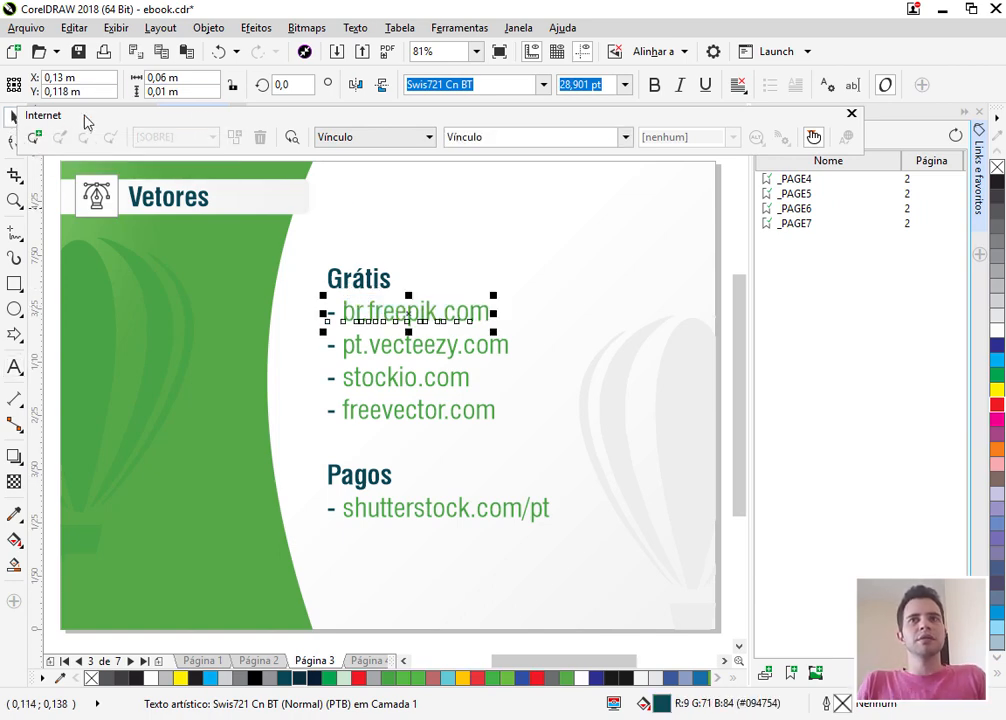
{"action": "left_click_drag", "start_coordinate": [85, 121], "coordinate": [127, 121]}
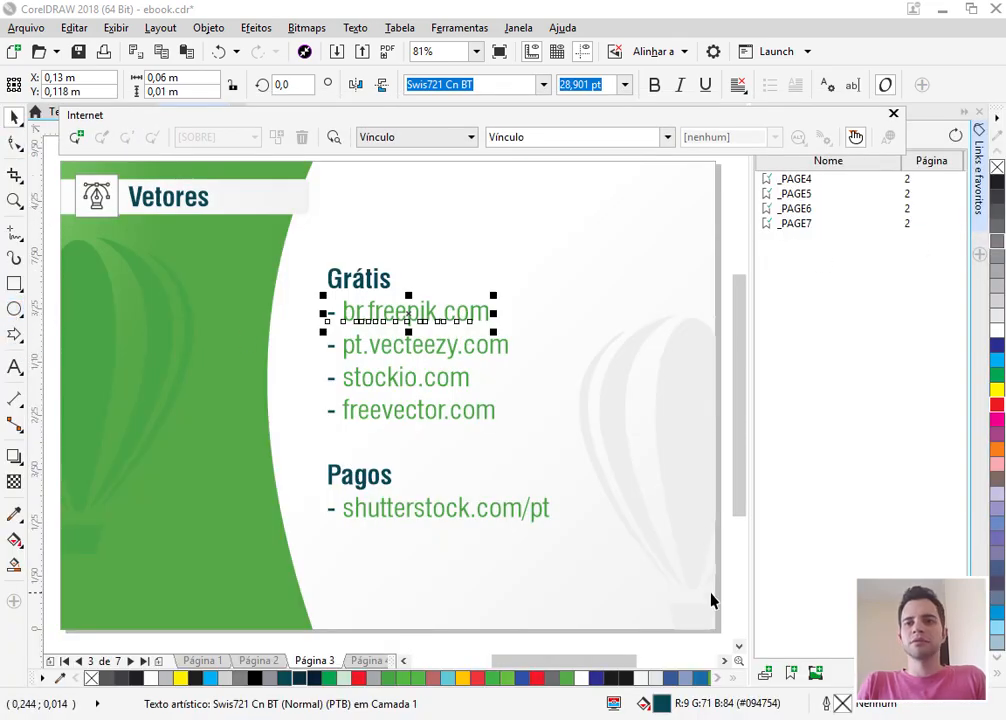
{"action": "left_click", "coordinate": [769, 675]}
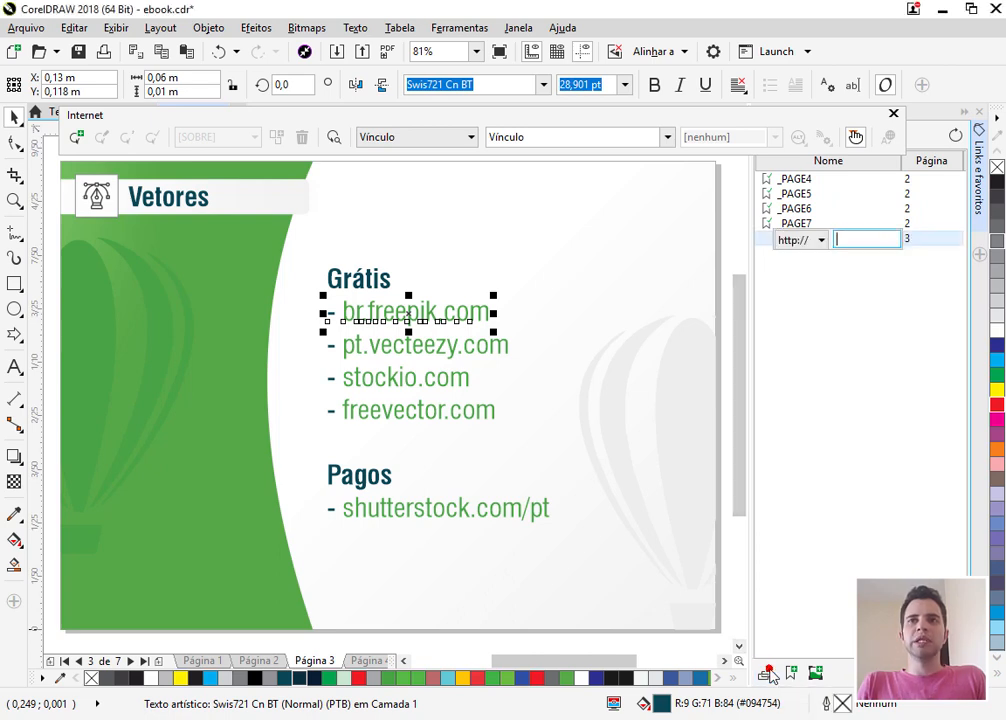
{"action": "left_click", "coordinate": [822, 241]}
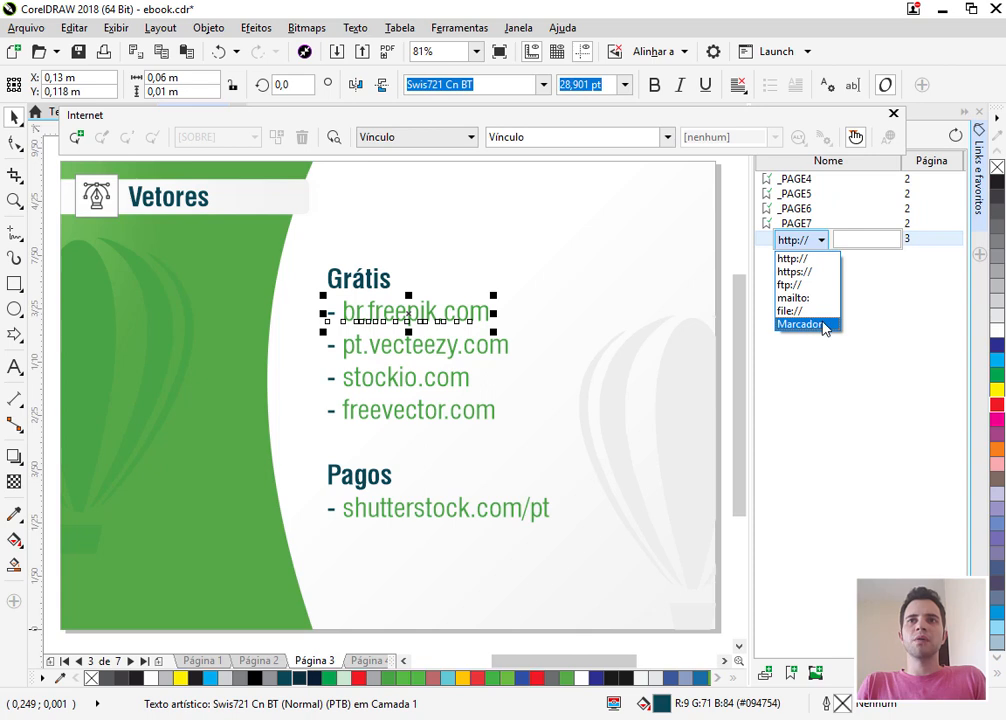
{"action": "left_click", "coordinate": [845, 250]}
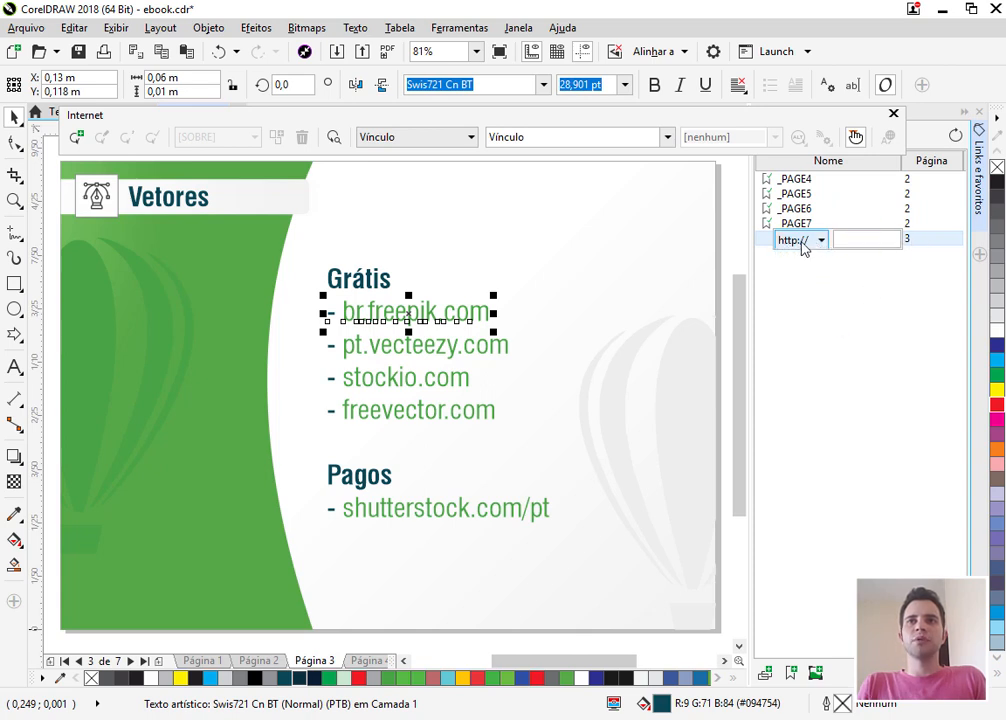
{"action": "left_click", "coordinate": [864, 239]}
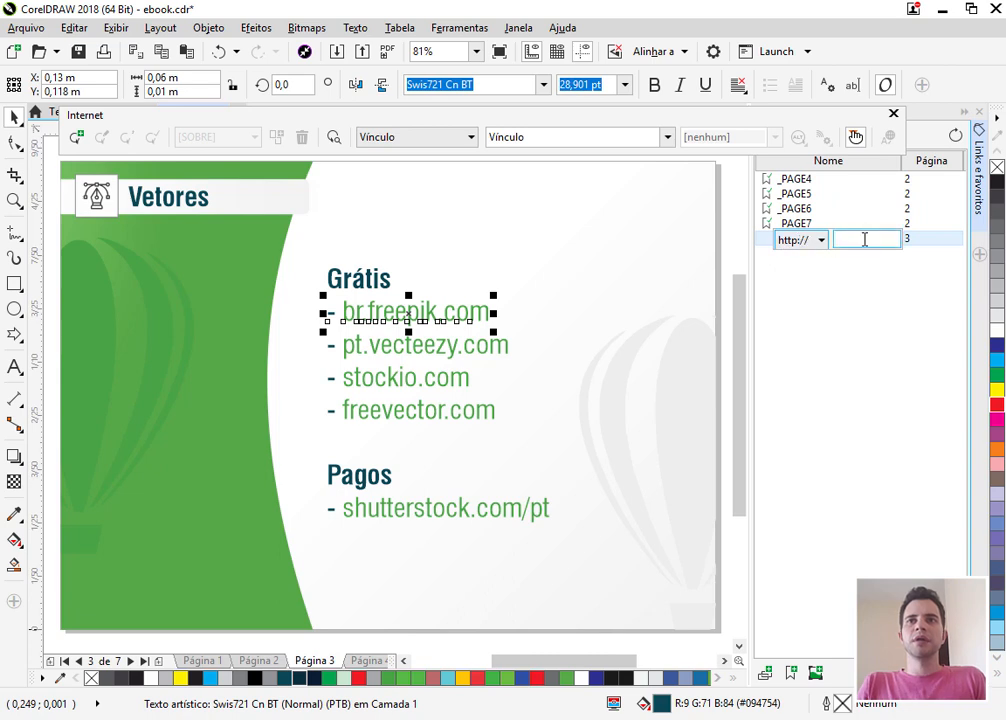
{"action": "key", "text": "ctrl+v"}
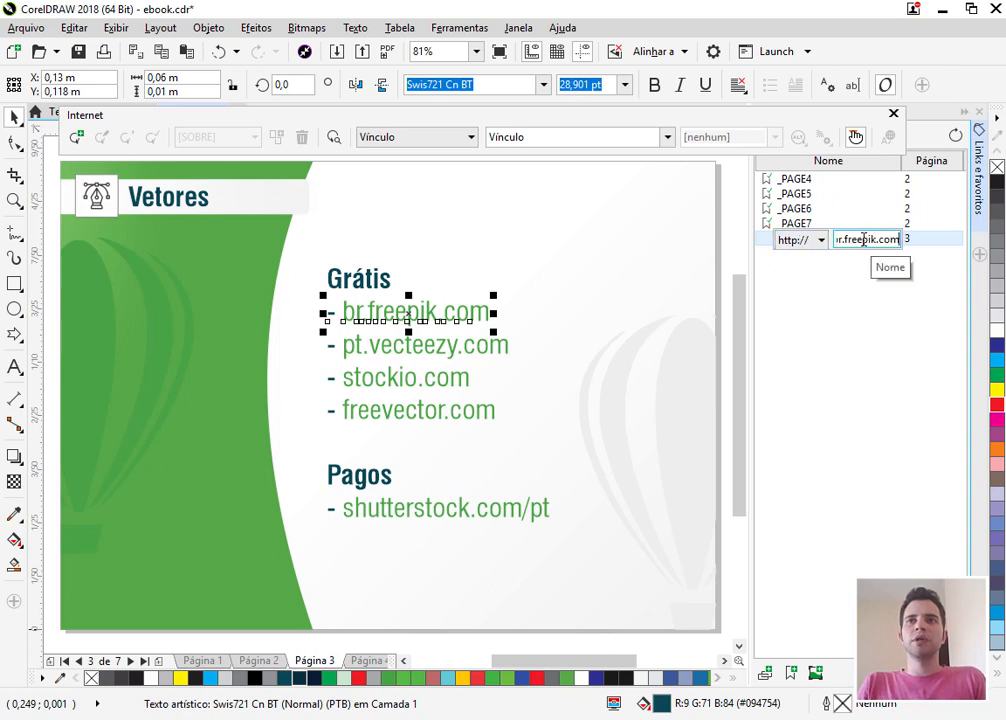
{"action": "key", "text": "Return"}
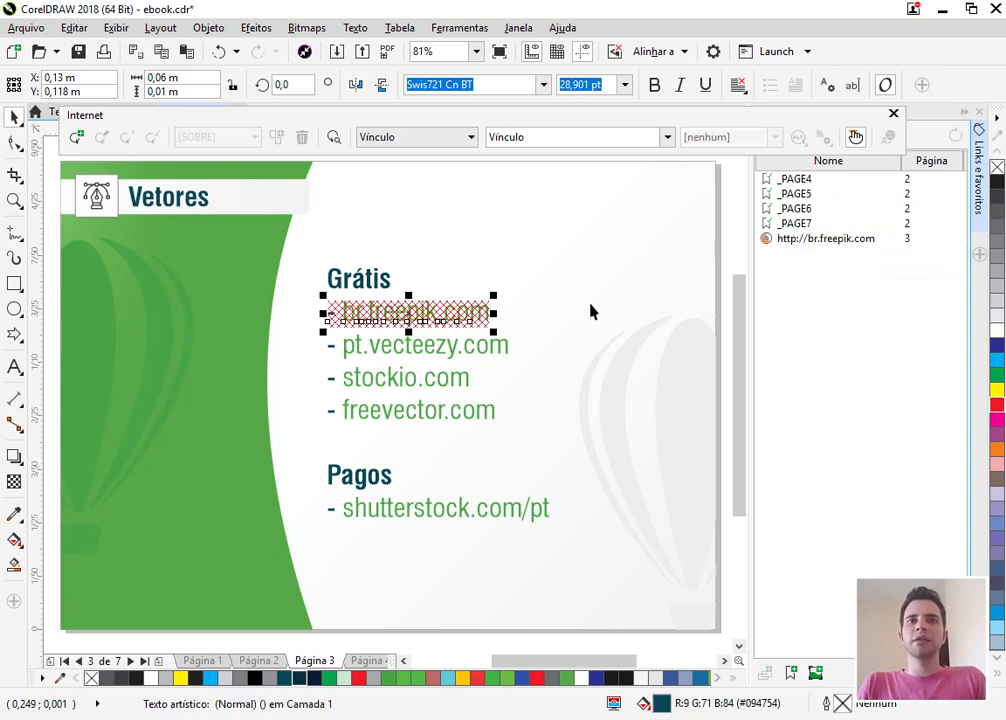
{"action": "key", "text": "Page_Up"}
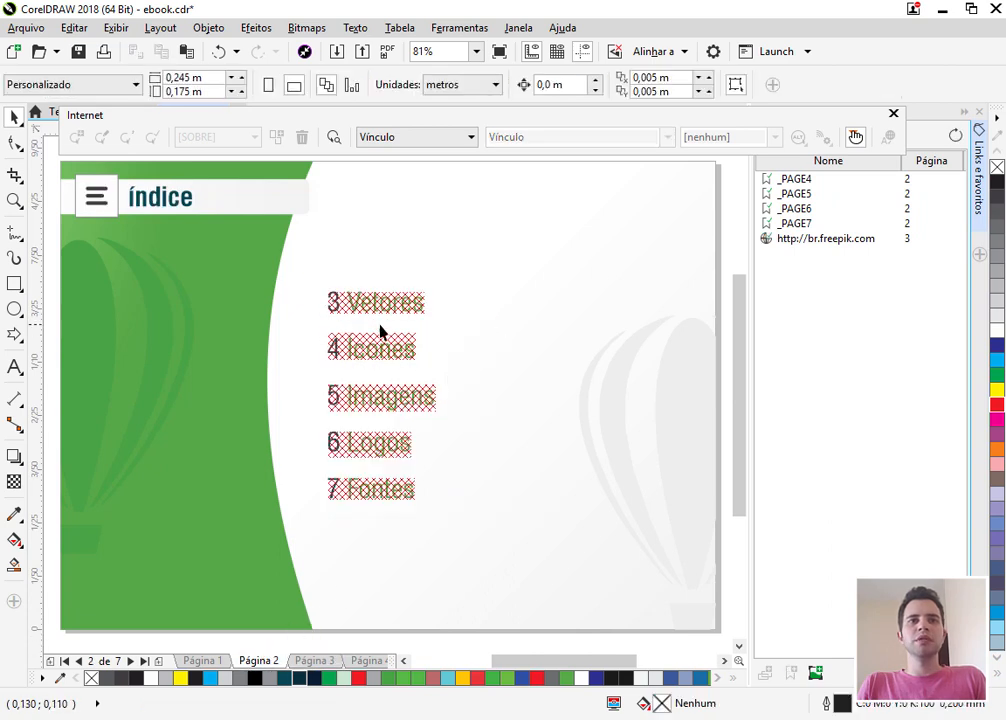
{"action": "key", "text": "Page_Down"}
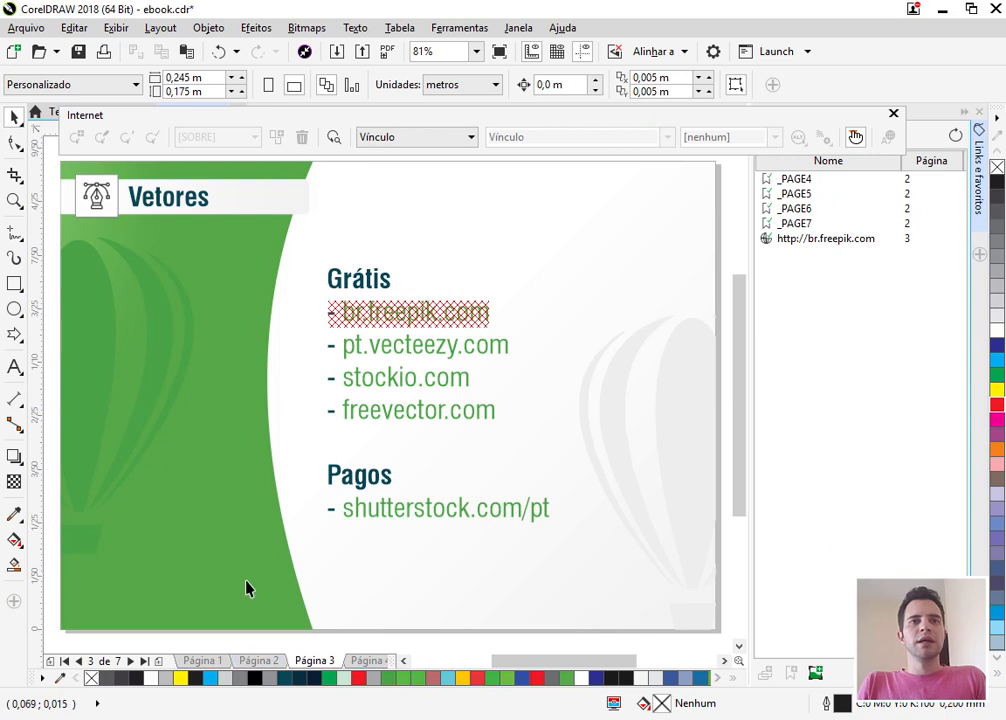
Draw a rectangle about 0.076 × 0.013 m over the pt.vecteezy.com line and remove its outline.
{"action": "left_click", "coordinate": [430, 352]}
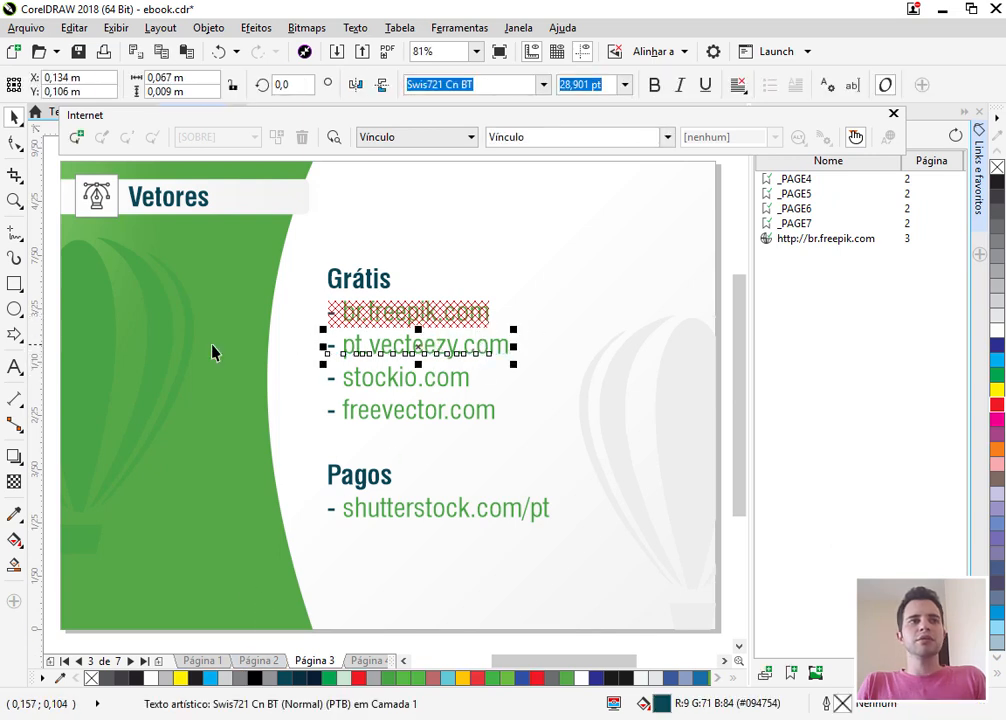
{"action": "left_click", "coordinate": [15, 283]}
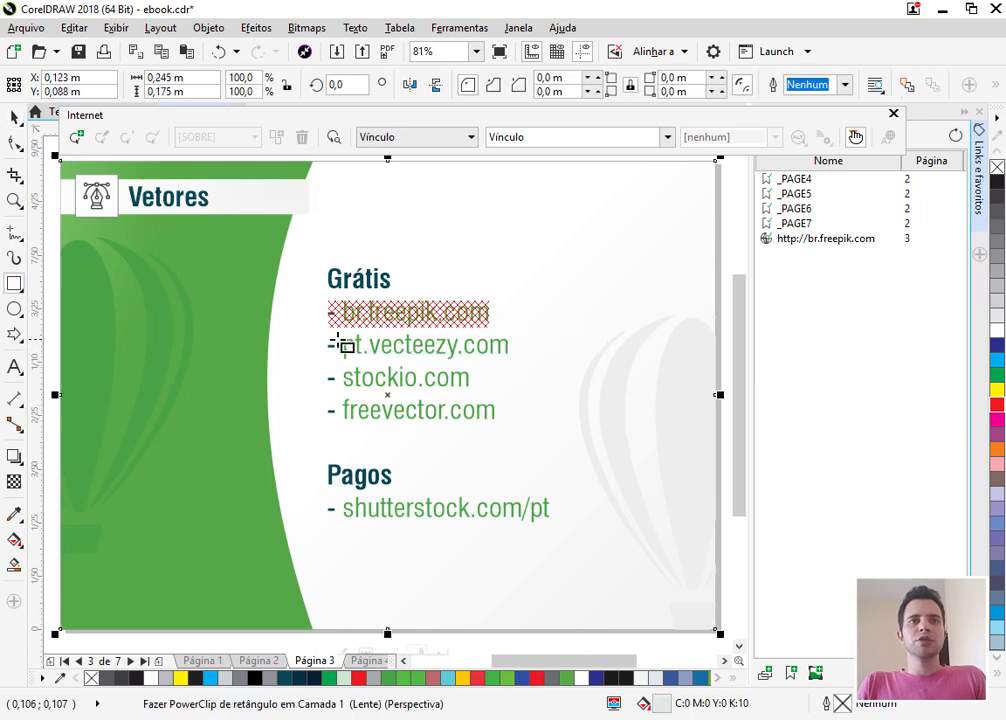
{"action": "left_click_drag", "start_coordinate": [323, 331], "coordinate": [530, 371]}
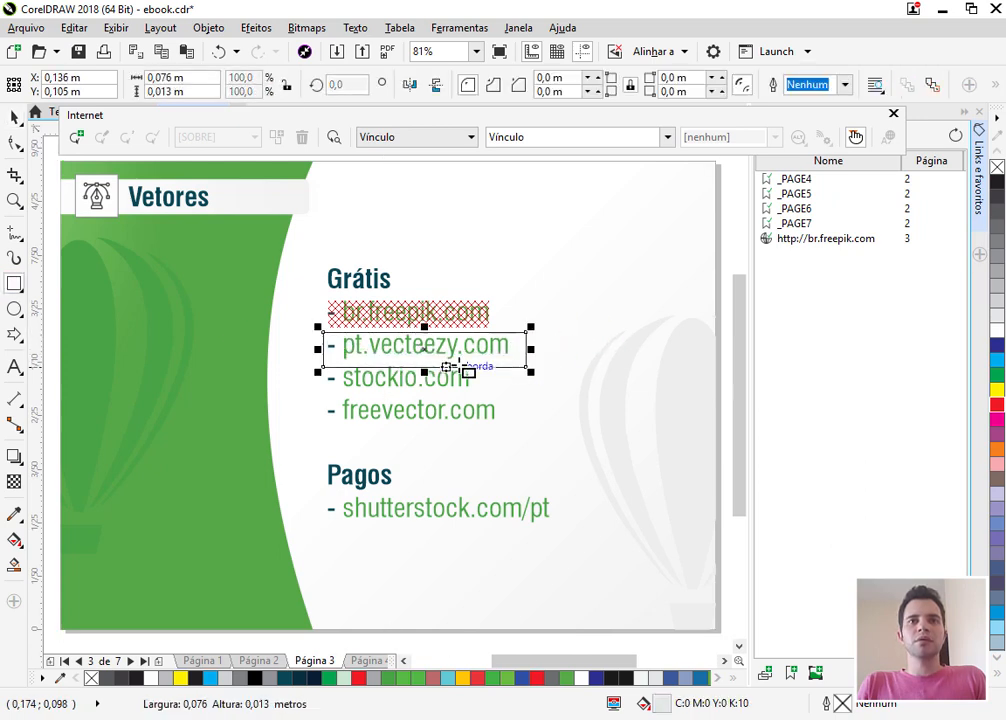
{"action": "right_click", "coordinate": [997, 170]}
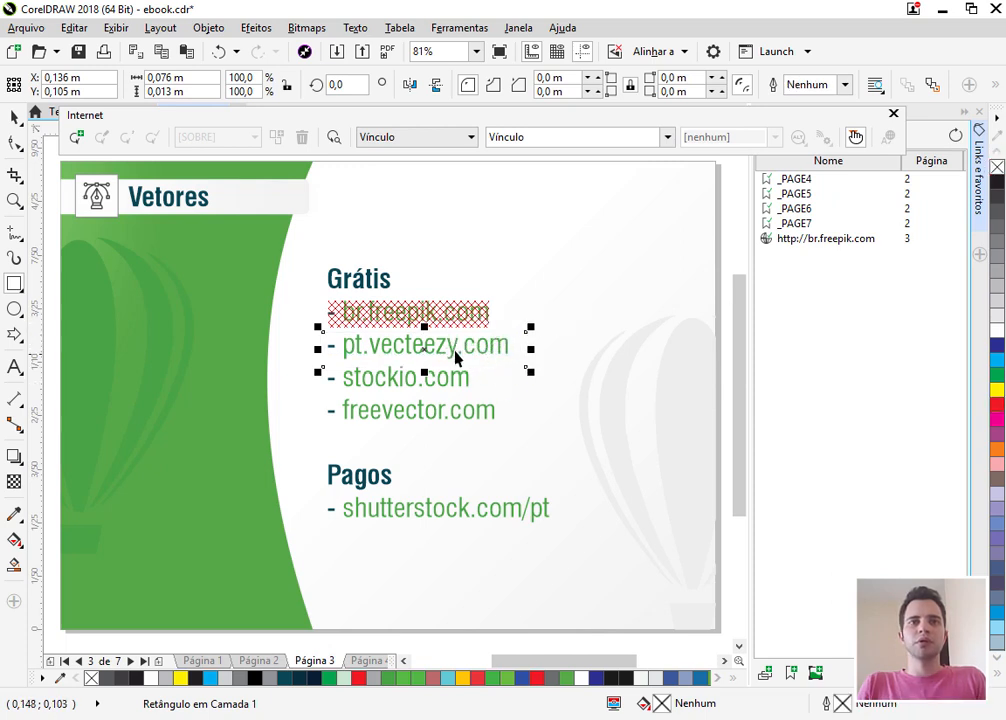
Copy the pt.vecteezy.com address from its text line and return to the Pick tool.
{"action": "key", "text": "F8"}
{"action": "left_click", "coordinate": [456, 345]}
{"action": "double_click", "coordinate": [456, 345]}
{"action": "key", "text": "ctrl+c"}
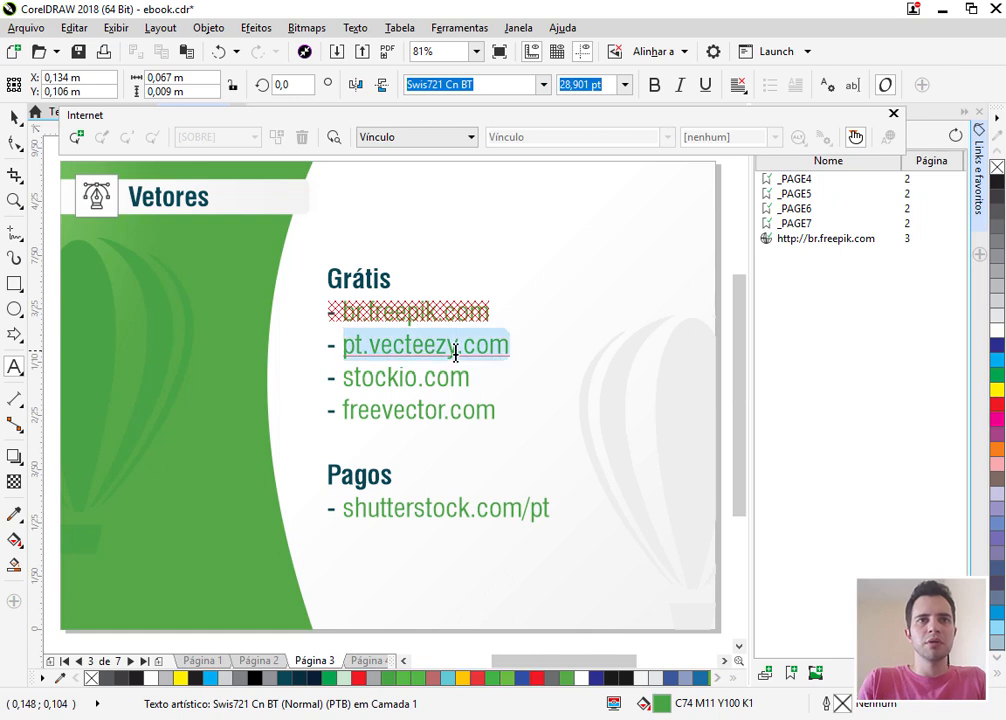
{"action": "left_click", "coordinate": [17, 117]}
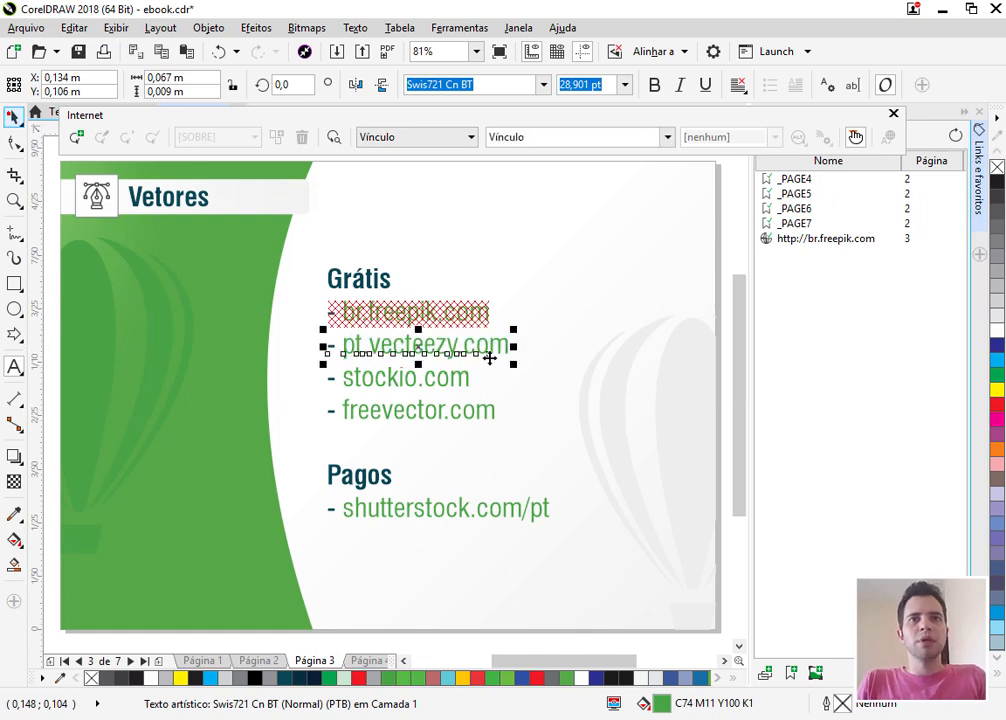
{"action": "left_click", "coordinate": [519, 362]}
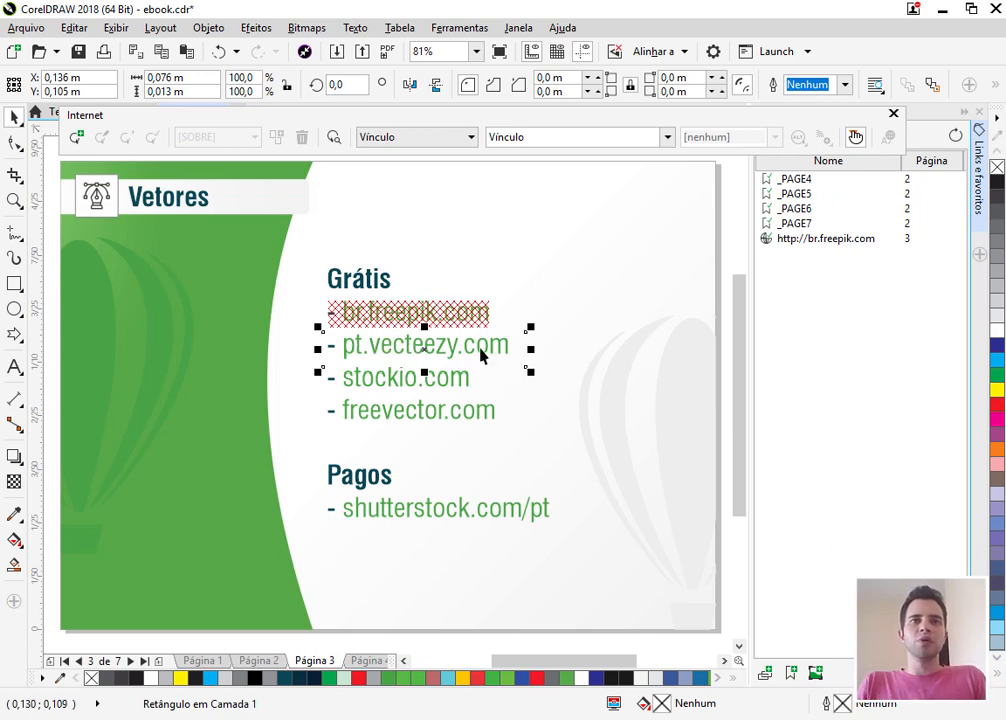
{"action": "left_click_drag", "start_coordinate": [481, 355], "coordinate": [521, 346]}
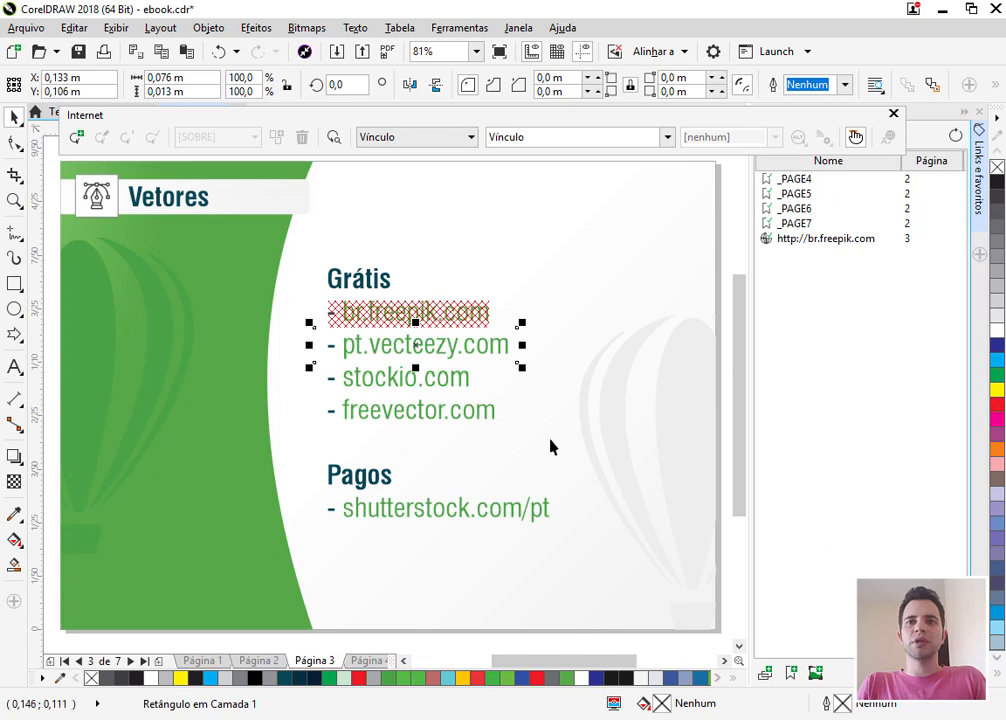
{"action": "left_click", "coordinate": [766, 672]}
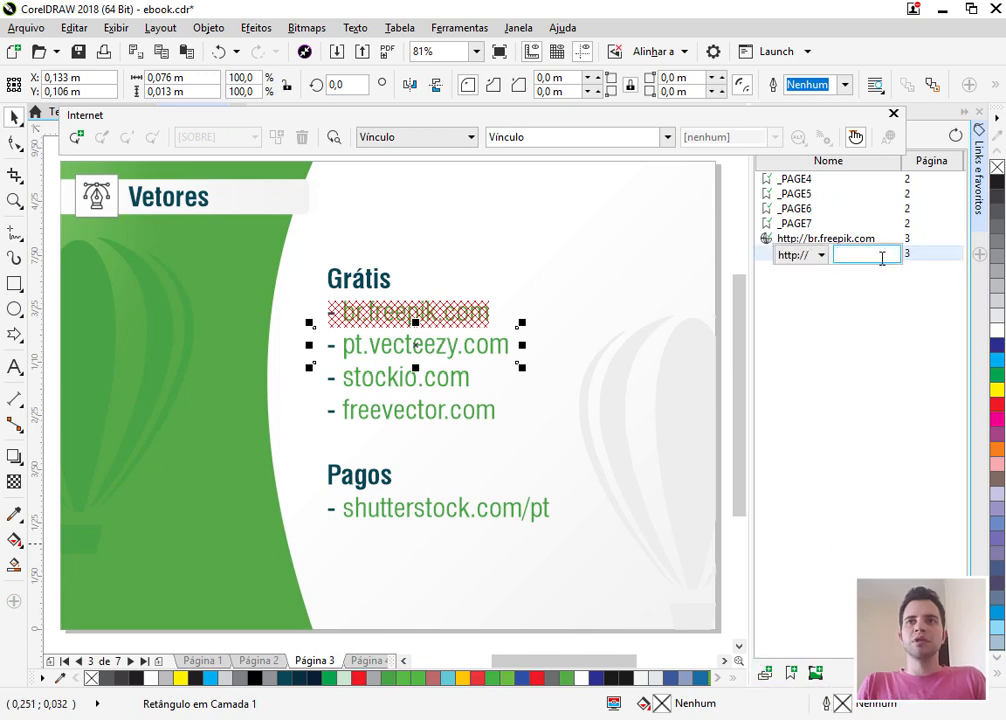
{"action": "key", "text": "ctrl+v"}
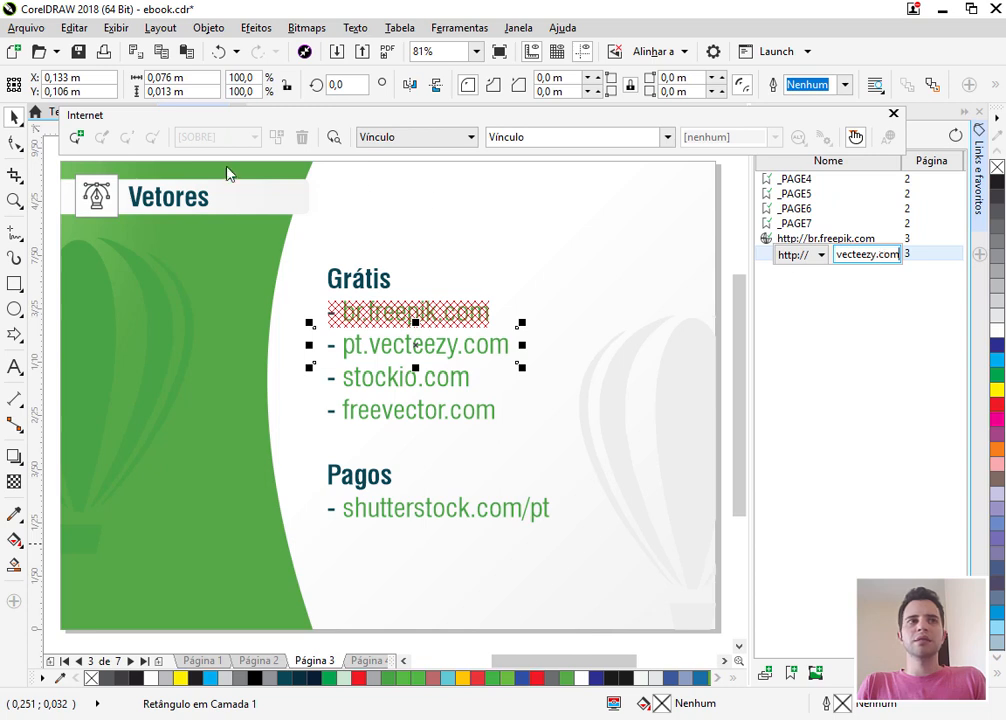
{"action": "key", "text": "Return"}
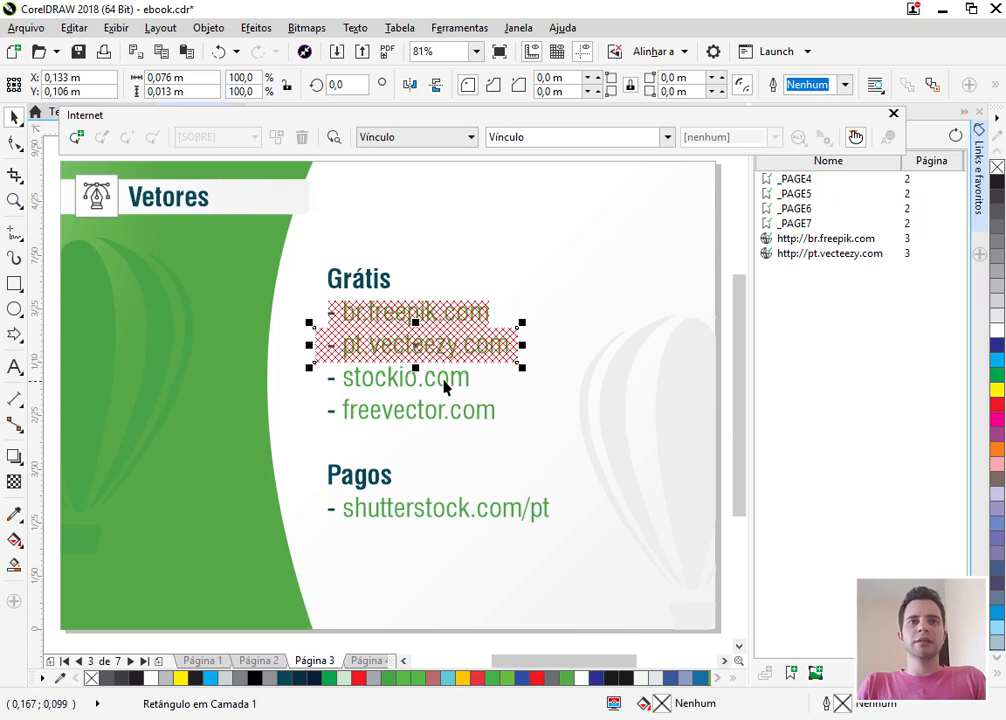
Try stretching the linked pt.vecteezy.com rectangle to about 0.123 × 0.088 m over the list, and undo both resizes.
{"action": "left_click_drag", "start_coordinate": [415, 367], "coordinate": [393, 575]}
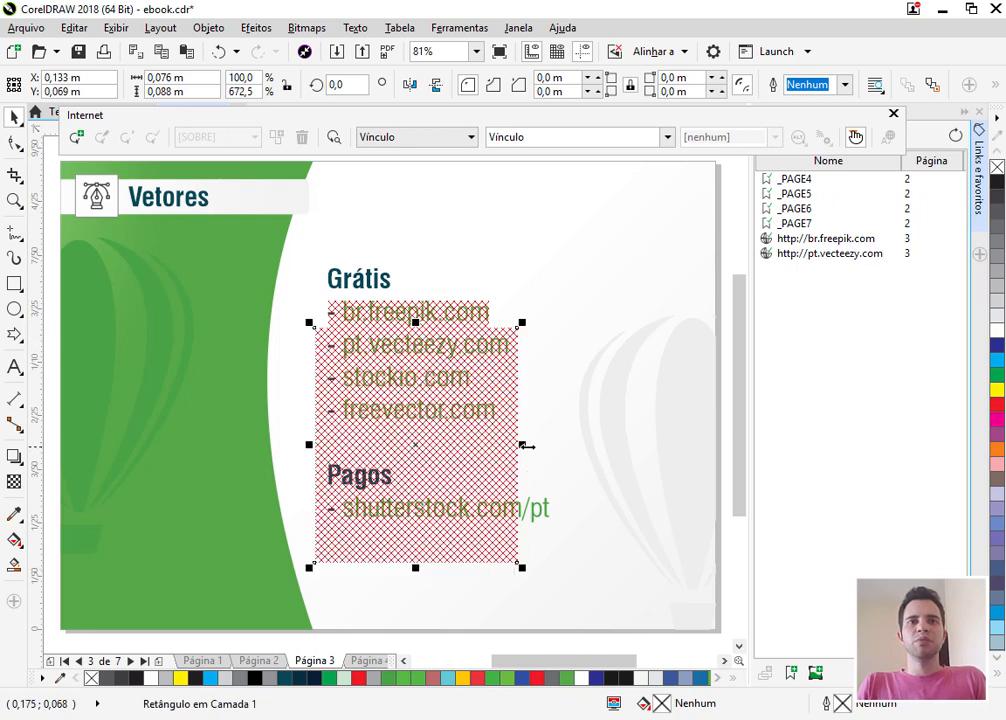
{"action": "left_click_drag", "start_coordinate": [522, 445], "coordinate": [671, 453]}
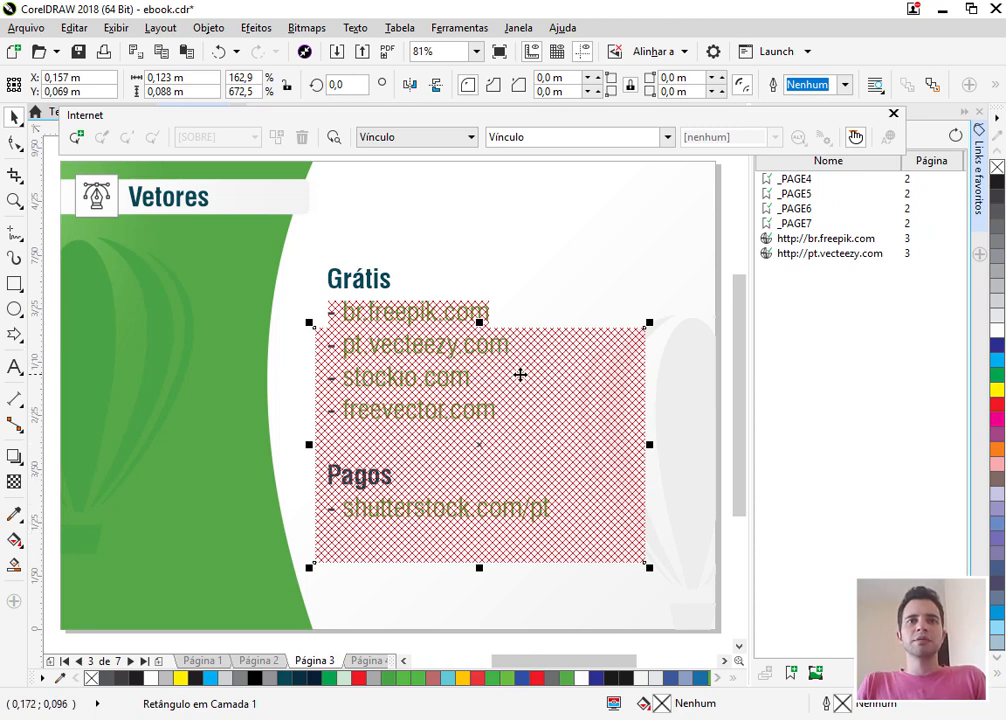
{"action": "key", "text": "ctrl+z"}
{"action": "key", "text": "ctrl+z"}
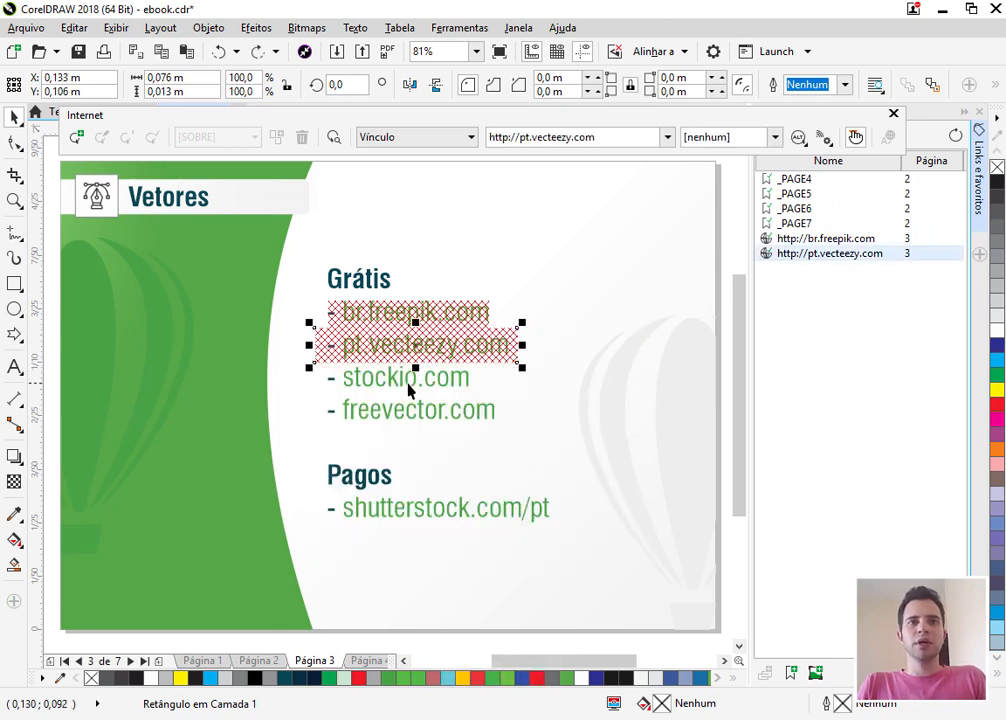
Try a rectangle about 0.045 × 0.018 m around the "7 Fontes" index line on page 2, delete it and return to page 3.
{"action": "left_click", "coordinate": [405, 381]}
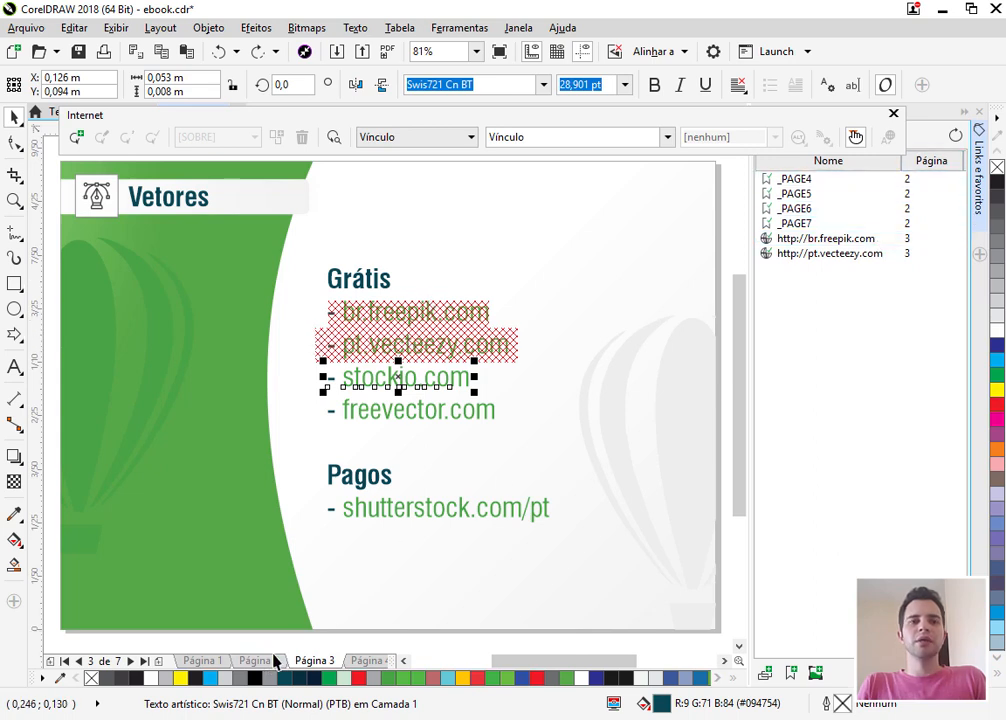
{"action": "left_click", "coordinate": [270, 661]}
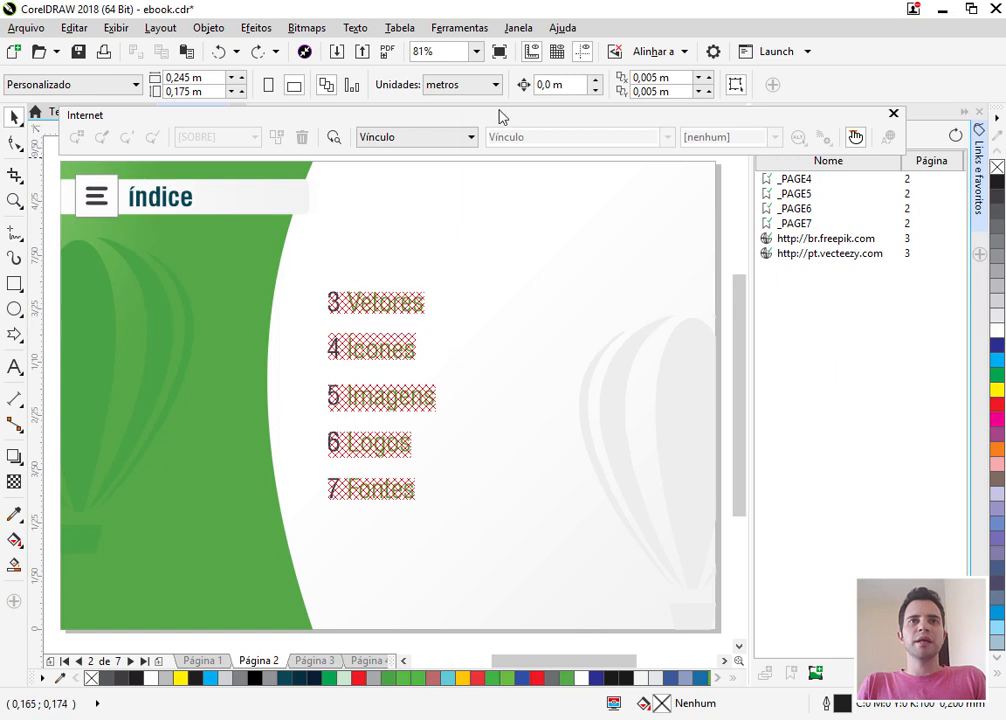
{"action": "left_click", "coordinate": [14, 283]}
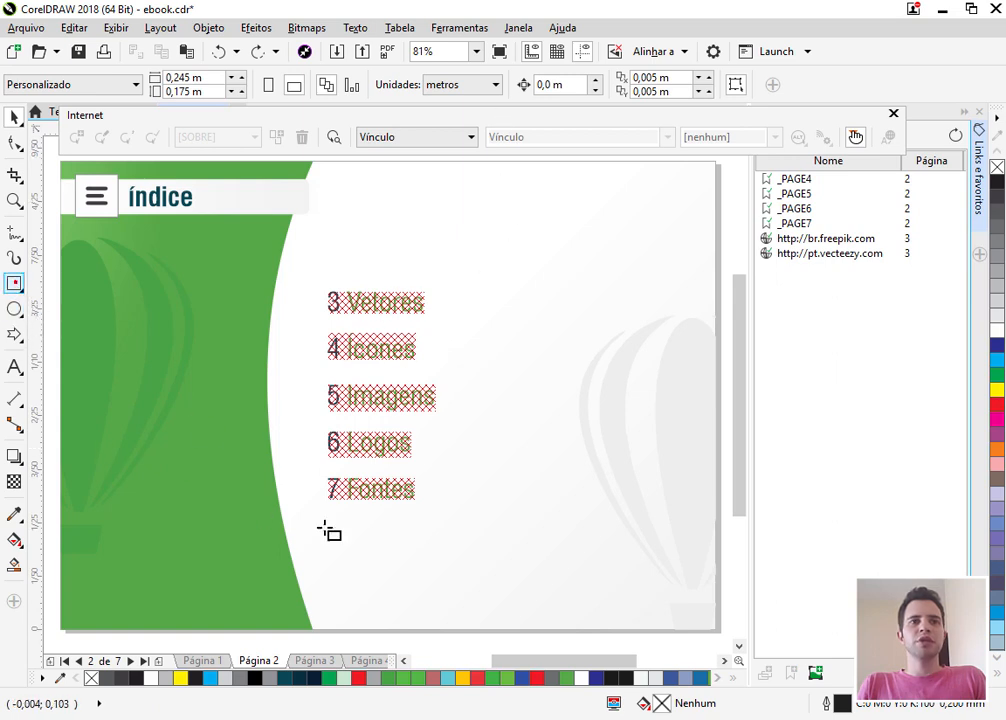
{"action": "left_click_drag", "start_coordinate": [319, 472], "coordinate": [440, 518]}
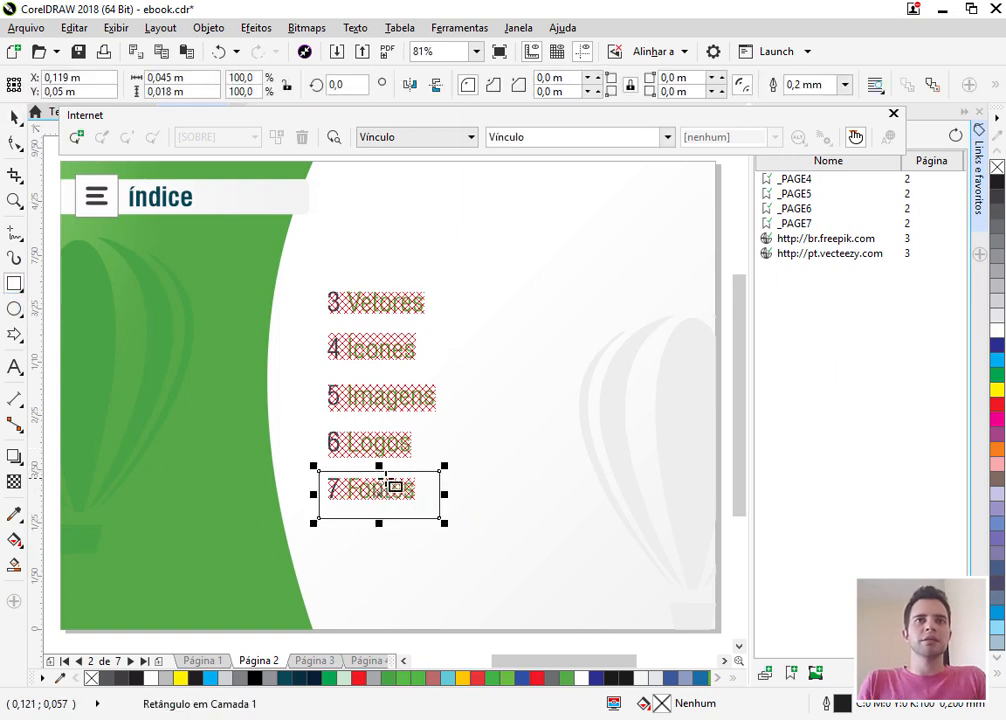
{"action": "key", "text": "Delete"}
{"action": "key", "text": "Page_Down"}
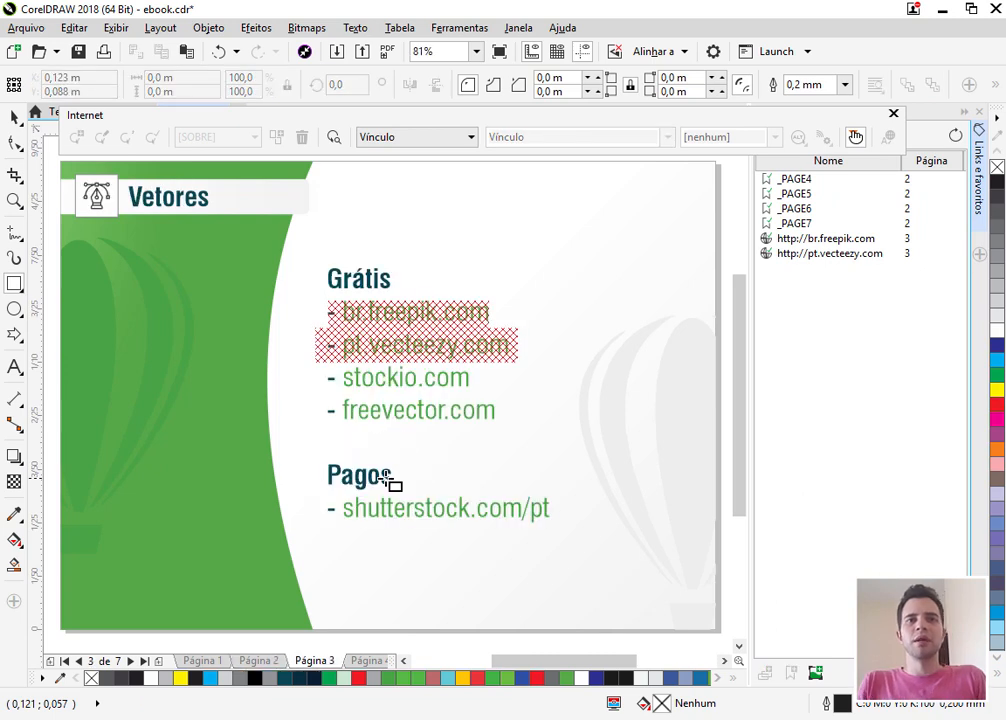
{"action": "key", "text": "space"}
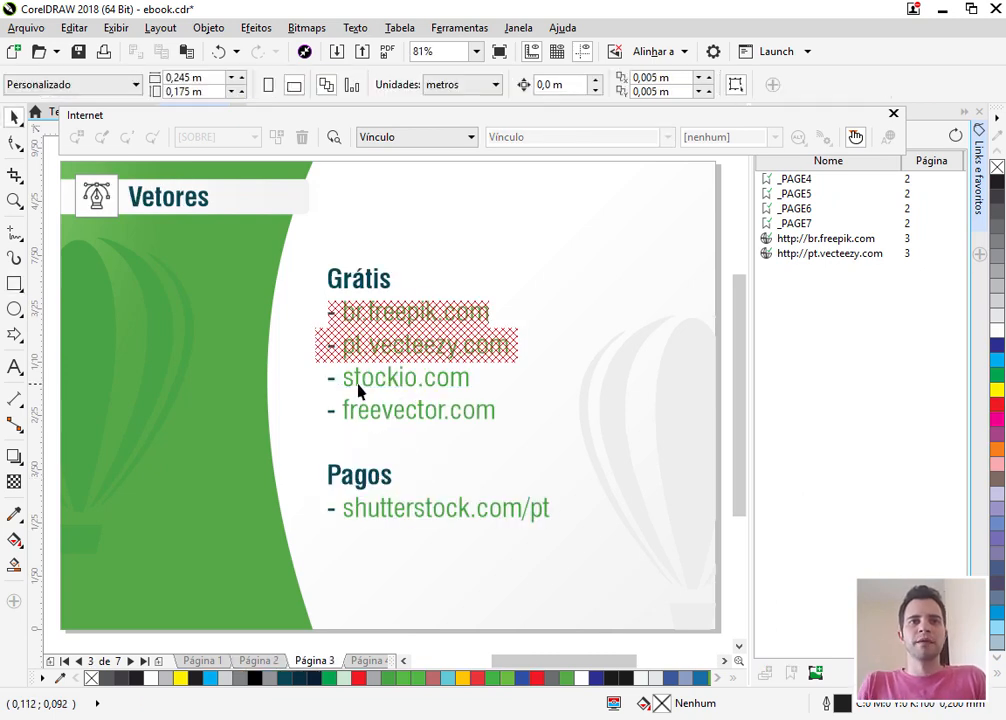
{"action": "left_click", "coordinate": [350, 384]}
{"action": "double_click", "coordinate": [350, 384]}
{"action": "key", "text": "ctrl+a"}
{"action": "key", "text": "ctrl+c"}
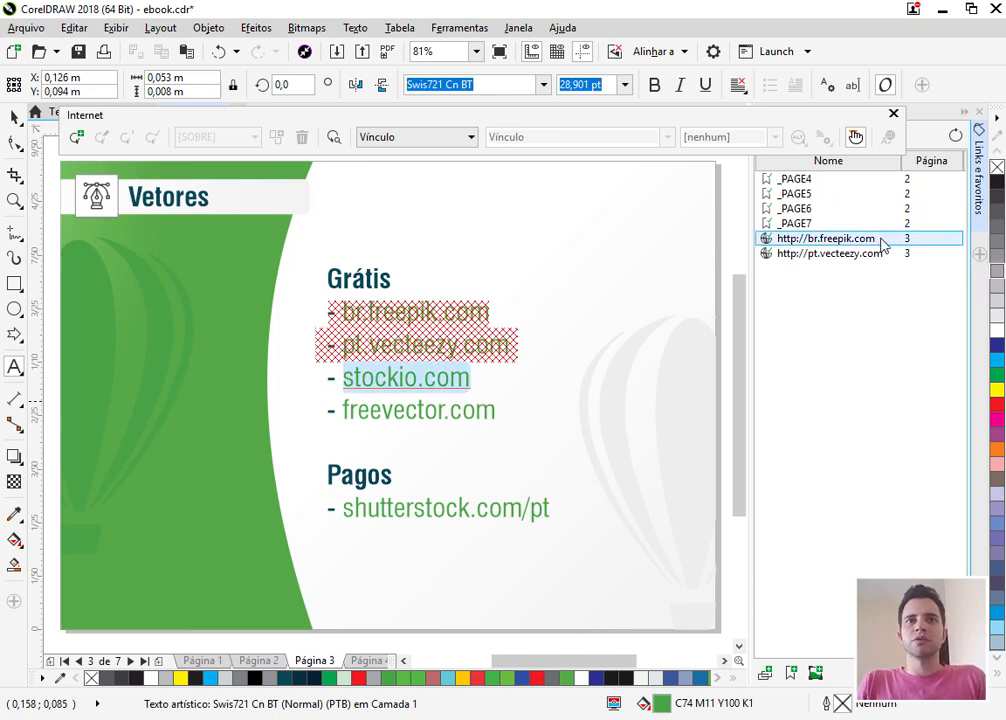
{"action": "left_click", "coordinate": [766, 675]}
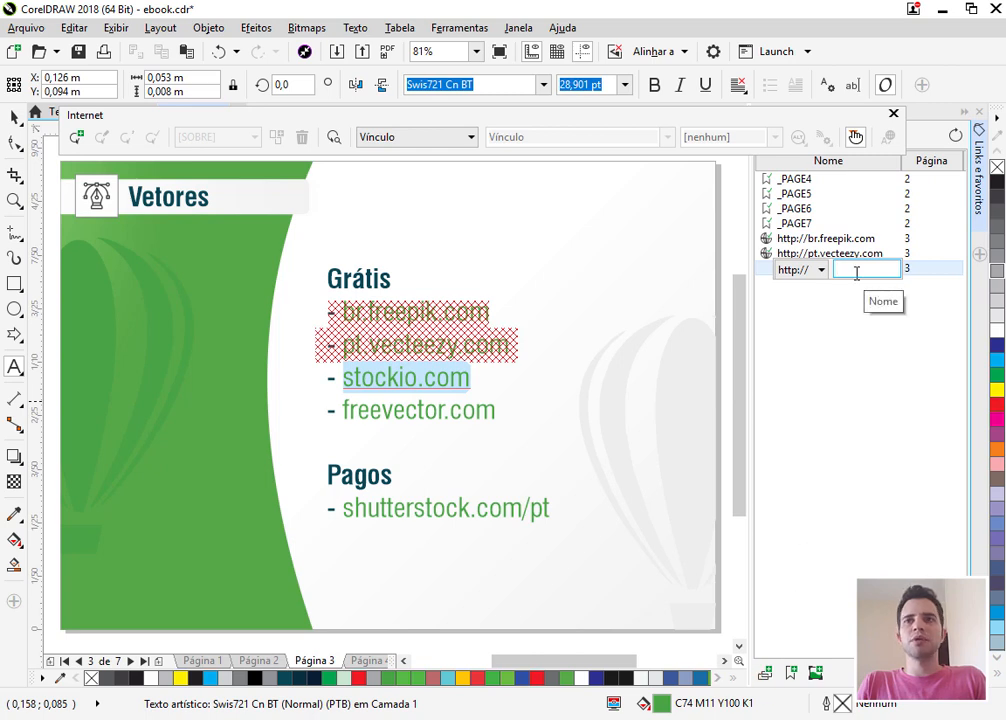
{"action": "key", "text": "ctrl+v"}
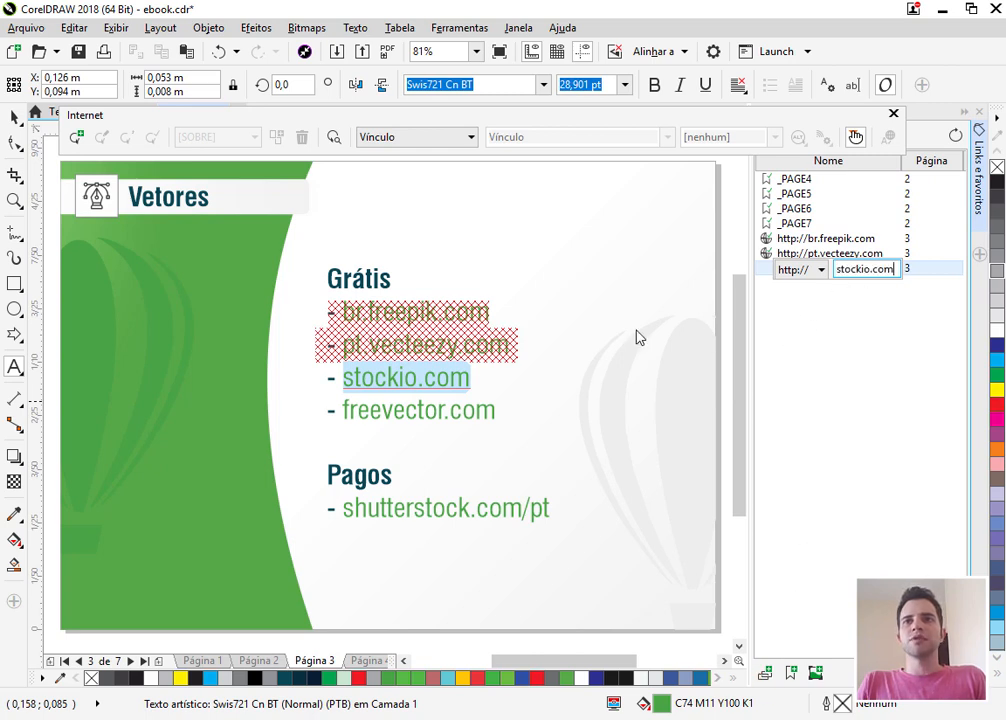
{"action": "key", "text": "Return"}
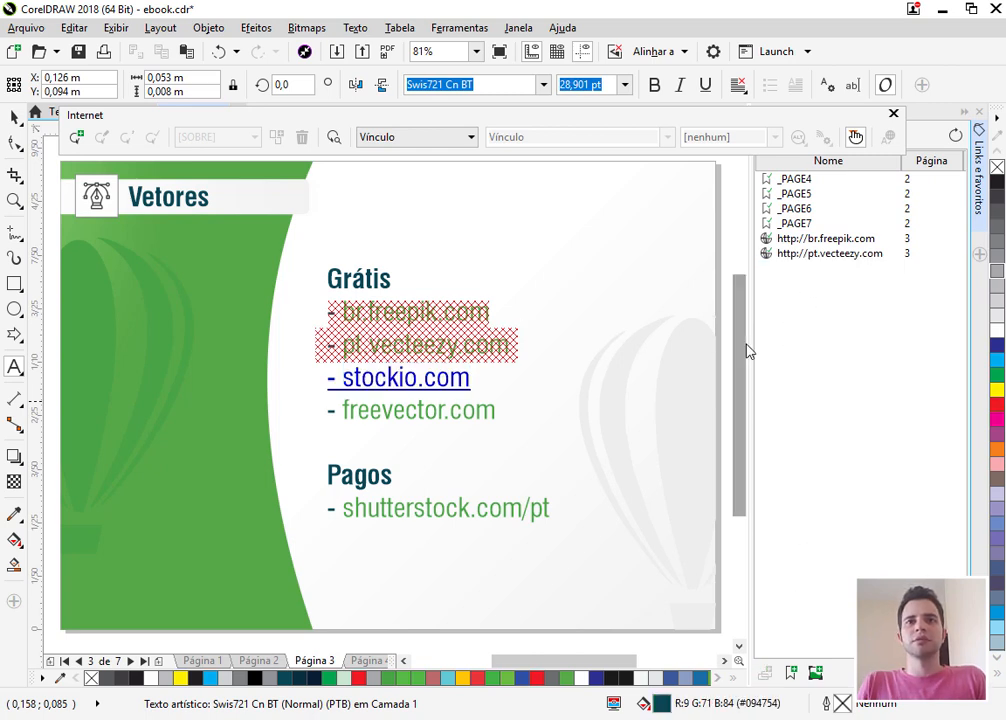
{"action": "left_click", "coordinate": [405, 377]}
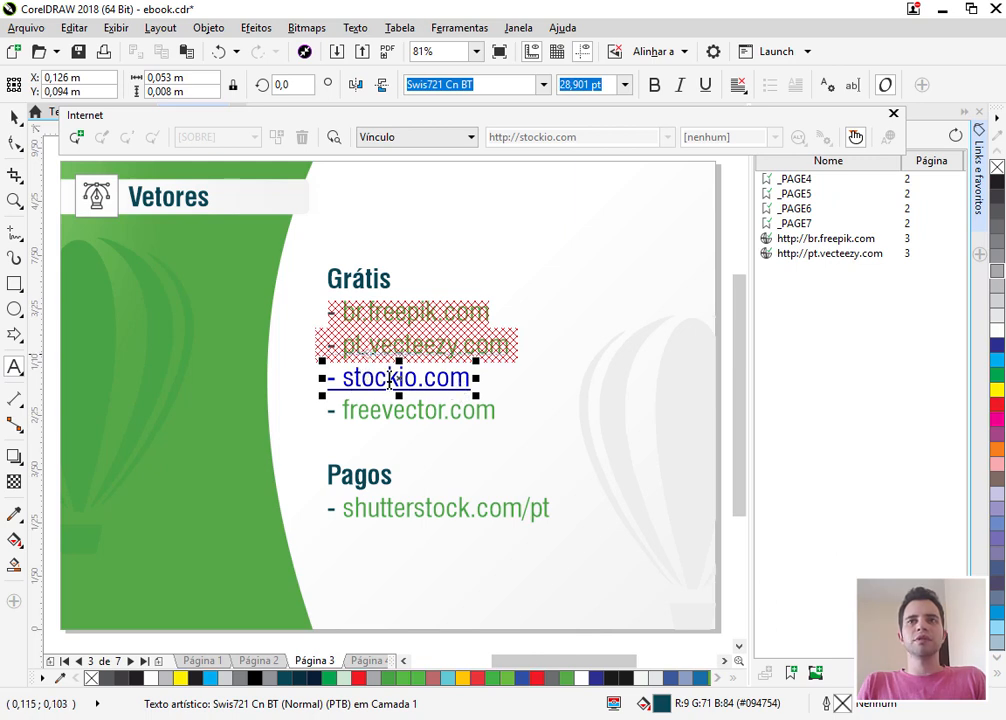
{"action": "left_click", "coordinate": [15, 116]}
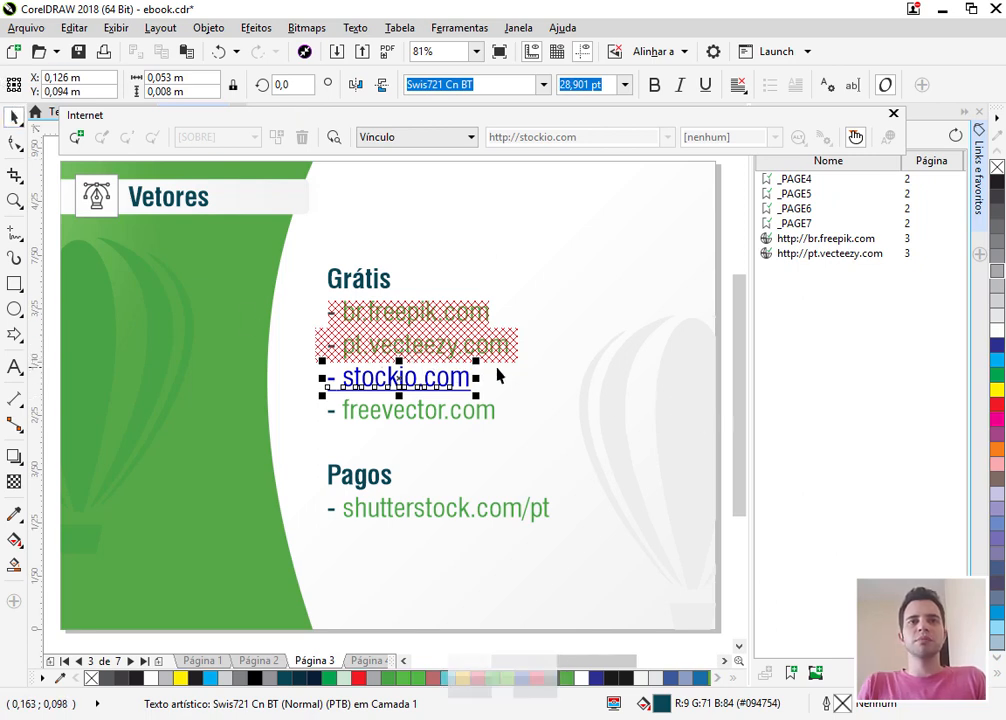
{"action": "key", "text": "ctrl+z"}
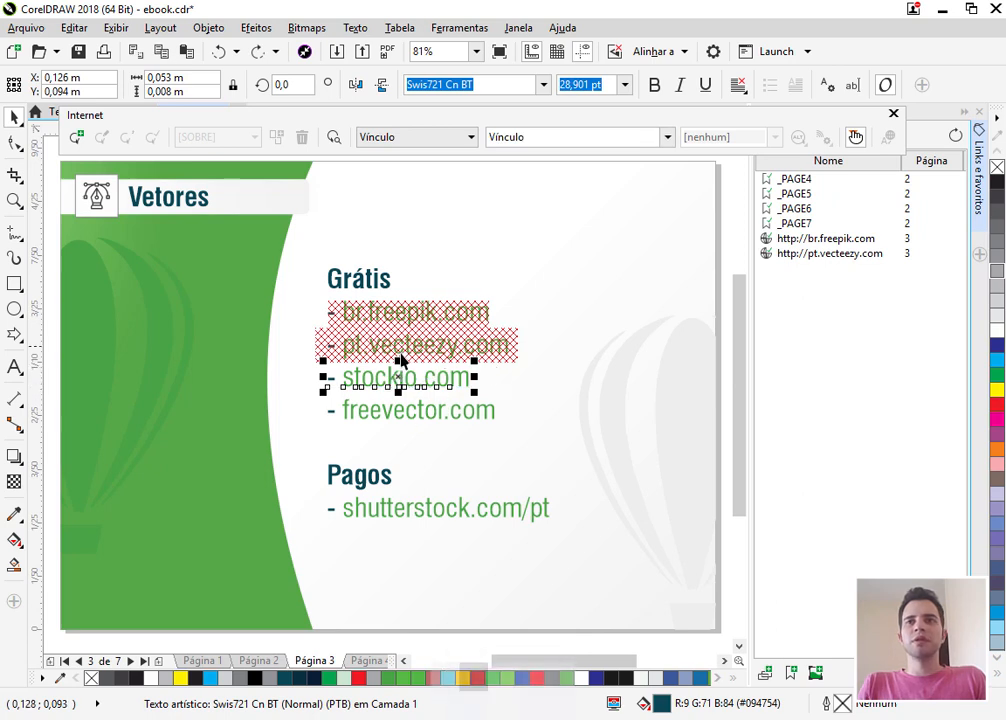
{"action": "left_click", "coordinate": [766, 673]}
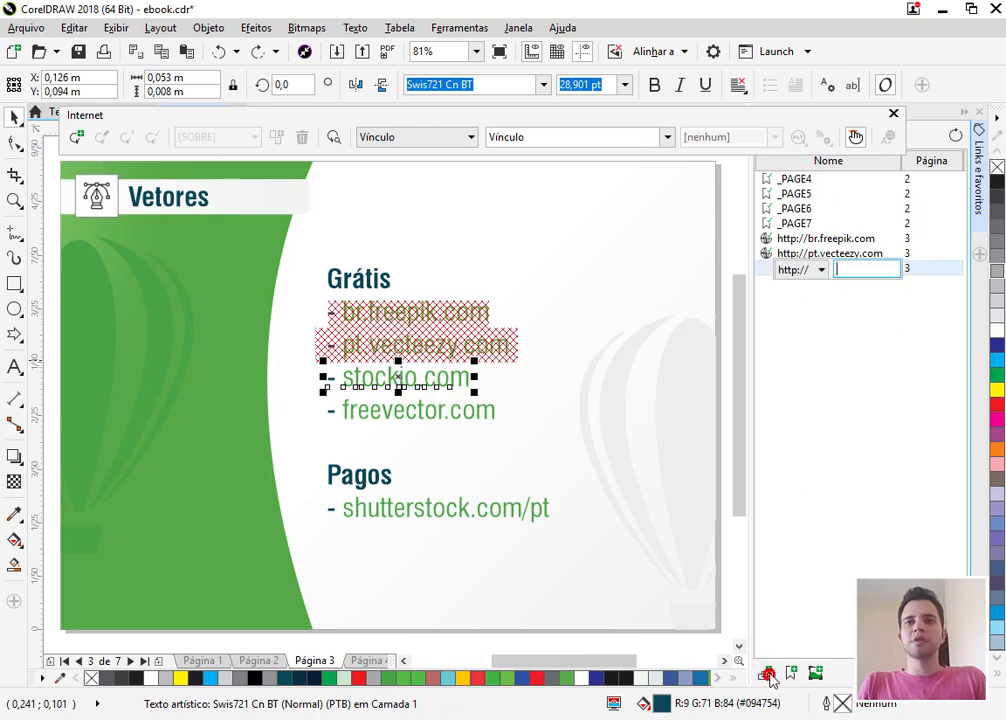
{"action": "key", "text": "ctrl+v"}
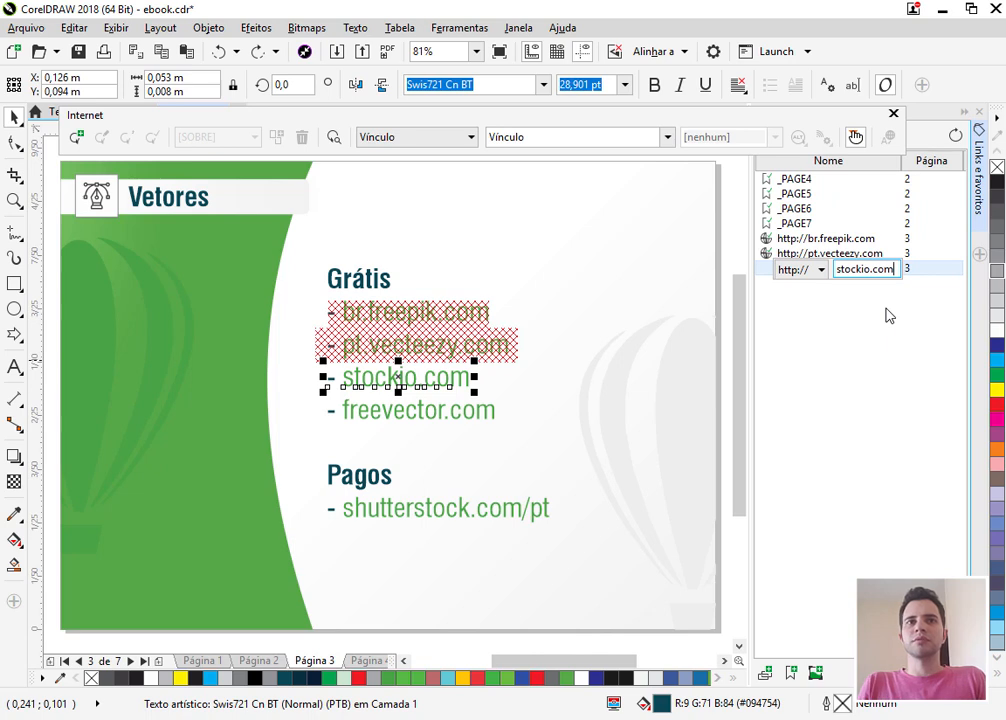
{"action": "key", "text": "Return"}
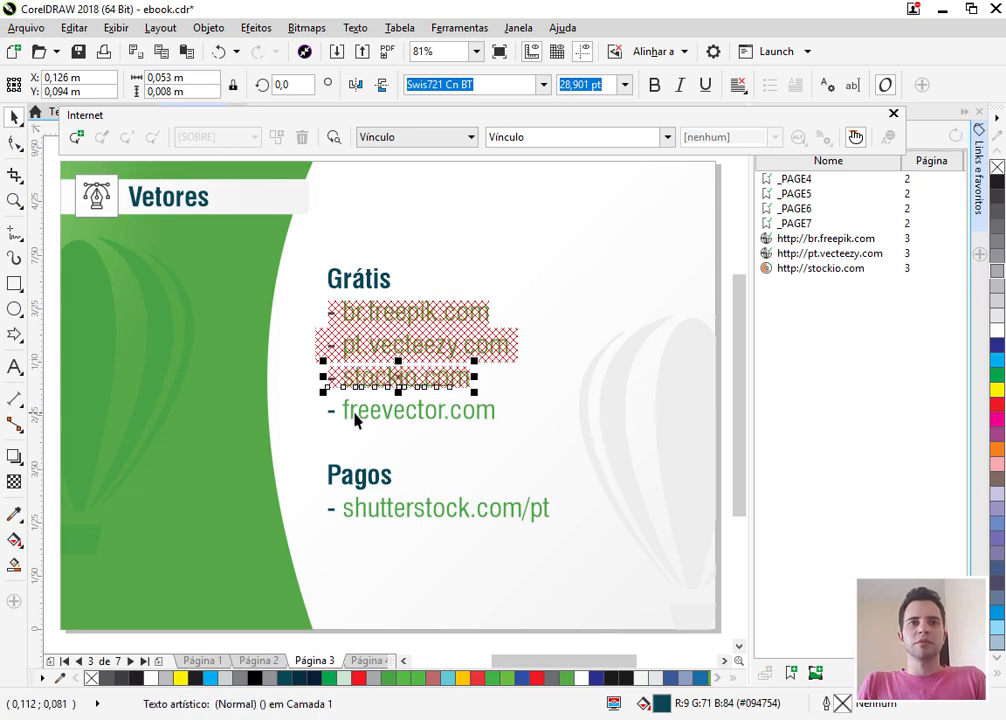
Select the freevector.com address within its line on page 3 and copy it.
{"action": "left_click", "coordinate": [345, 410]}
{"action": "left_click", "coordinate": [494, 418]}
{"action": "key", "text": "ctrl+a"}
{"action": "key", "text": "ctrl+c"}
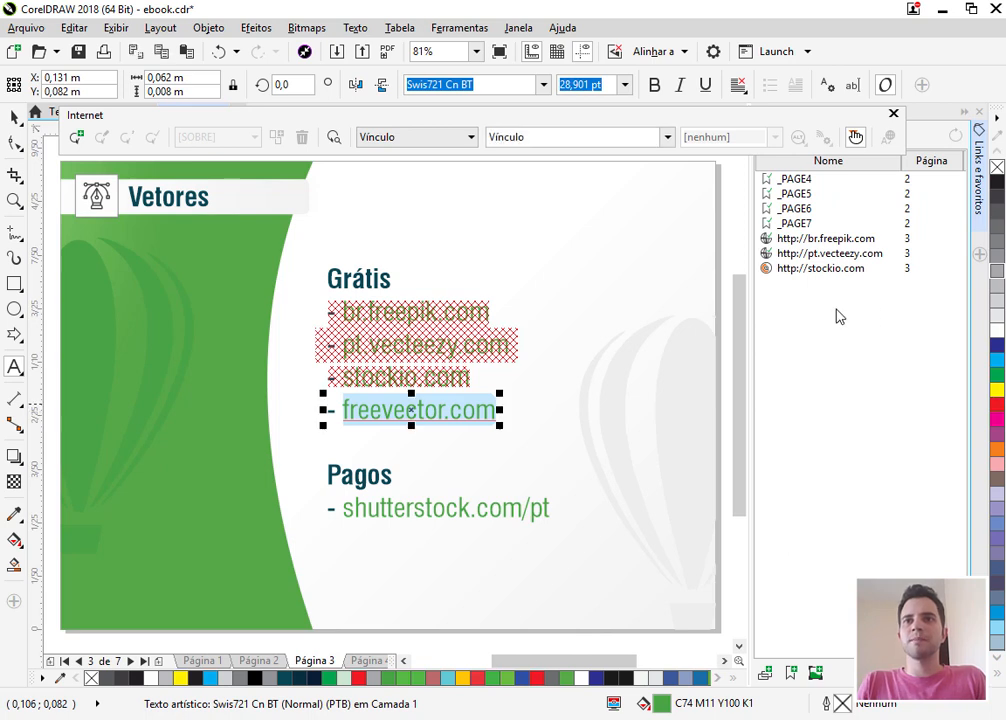
Try linking freevector.com to its web address while its text is being edited, and undo the link.
{"action": "left_click", "coordinate": [767, 672]}
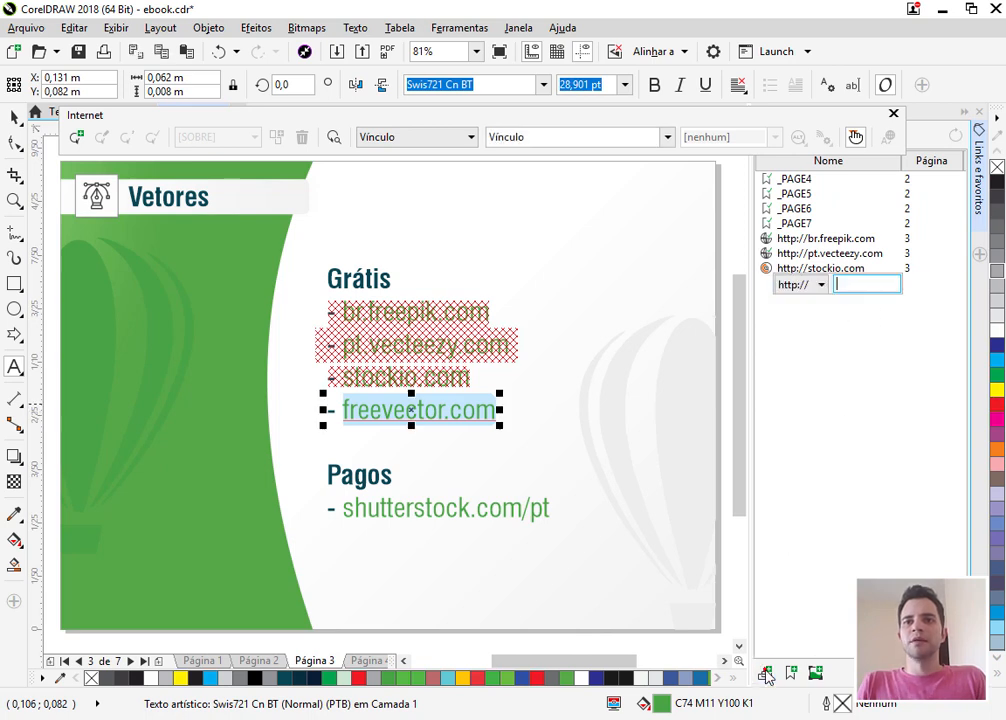
{"action": "key", "text": "ctrl+v"}
{"action": "left_click", "coordinate": [872, 292]}
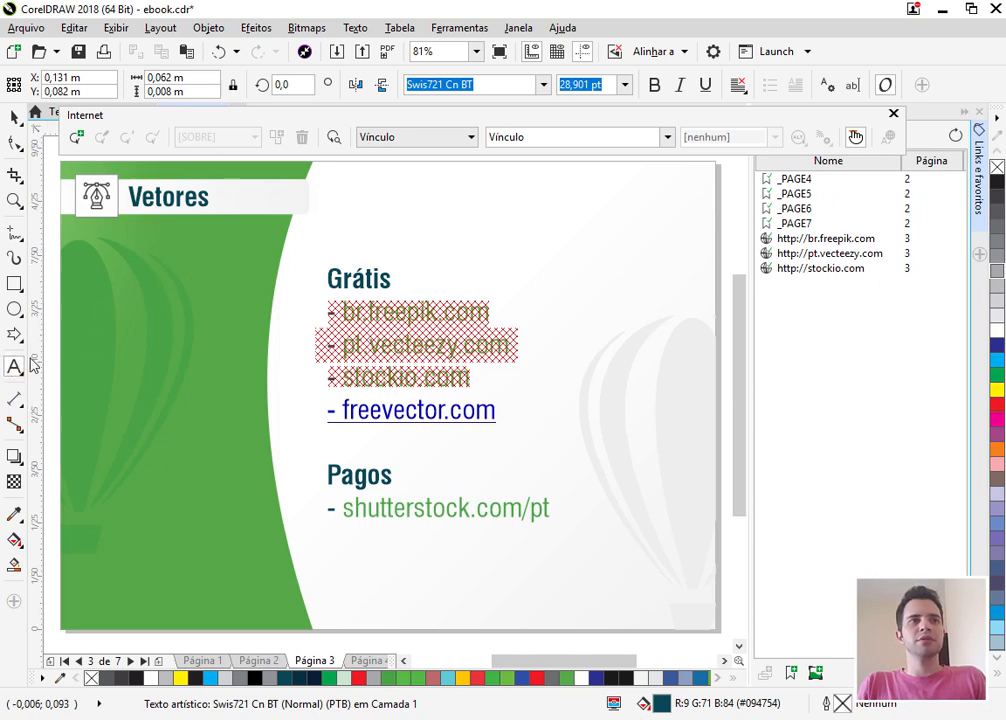
{"action": "key", "text": "ctrl+z"}
{"action": "key", "text": "ctrl+z"}
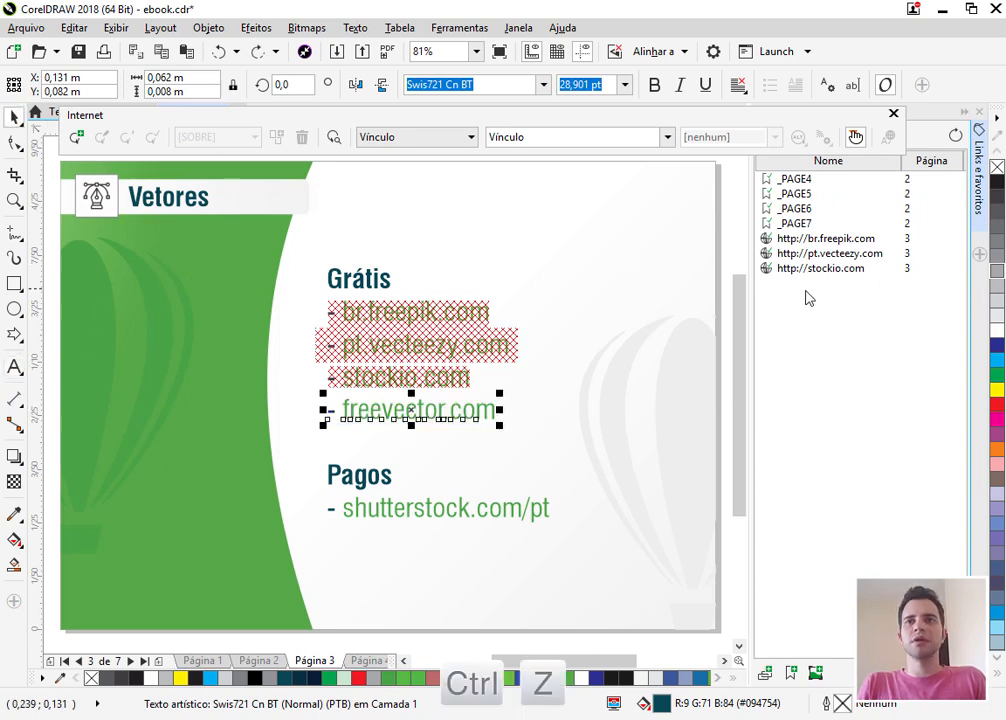
{"action": "left_click", "coordinate": [765, 673]}
{"action": "key", "text": "ctrl+v"}
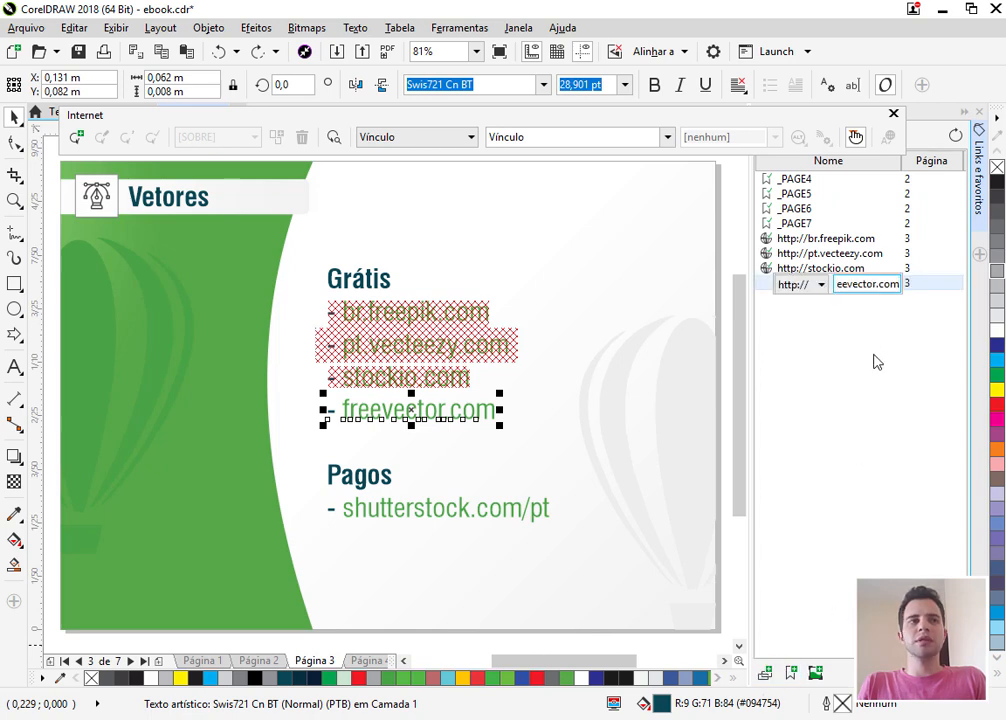
{"action": "key", "text": "Return"}
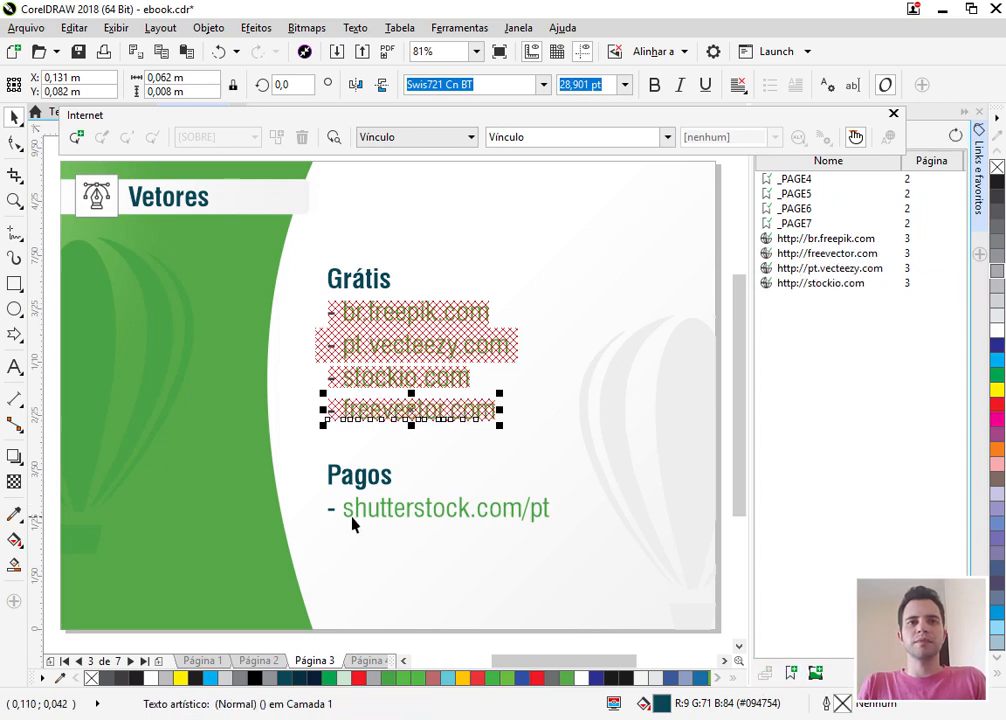
{"action": "left_click", "coordinate": [344, 510]}
{"action": "key", "text": "shift+End"}
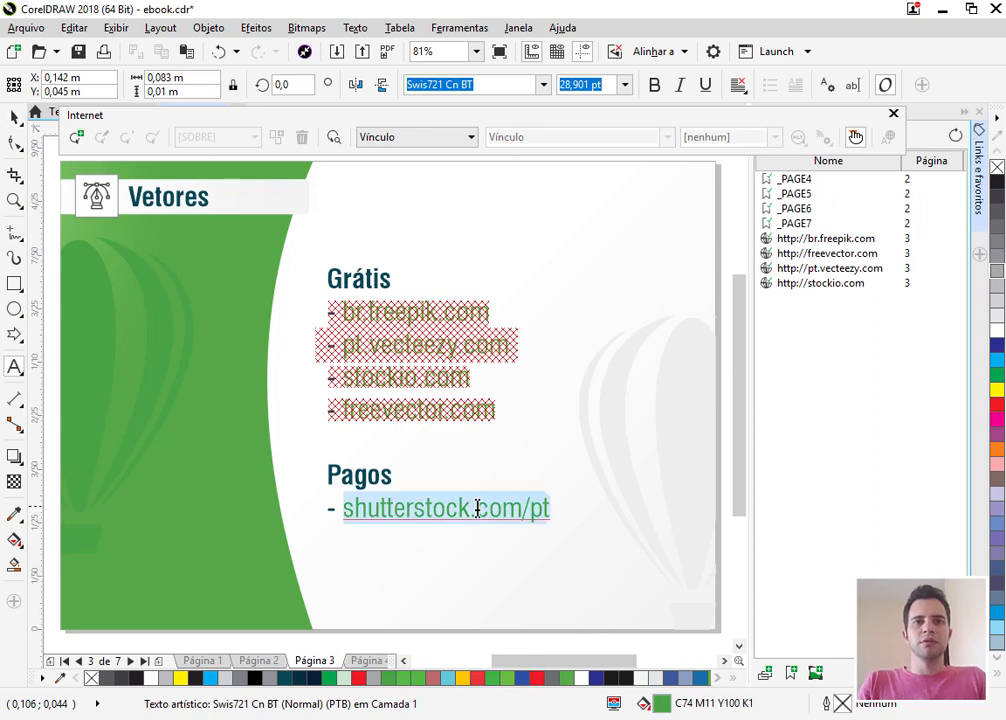
{"action": "left_click", "coordinate": [13, 119]}
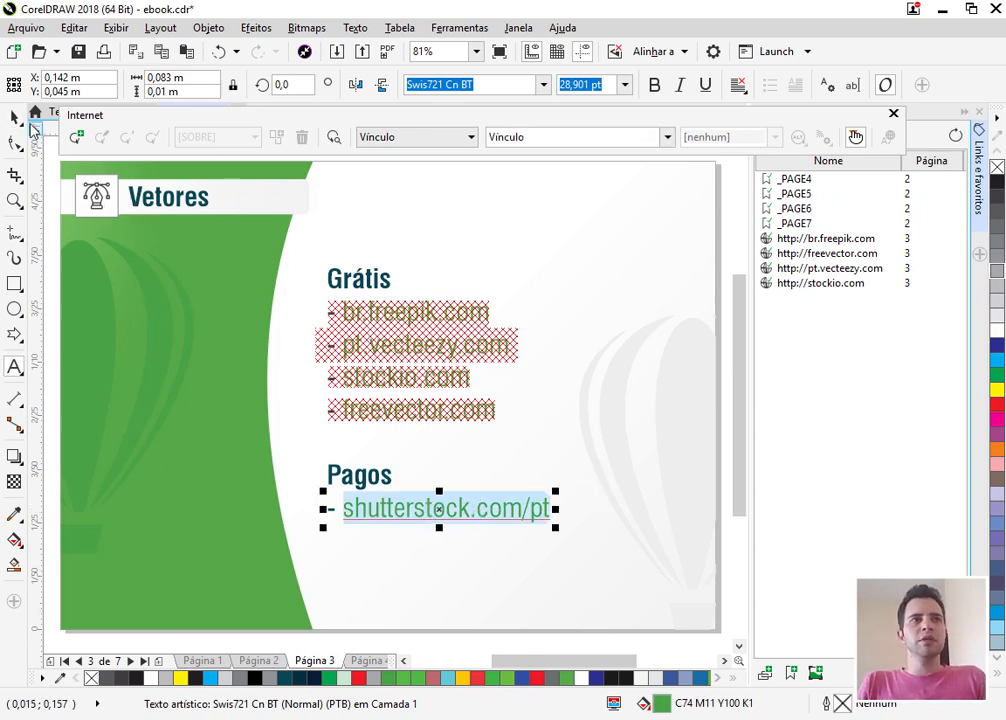
{"action": "left_click", "coordinate": [13, 119]}
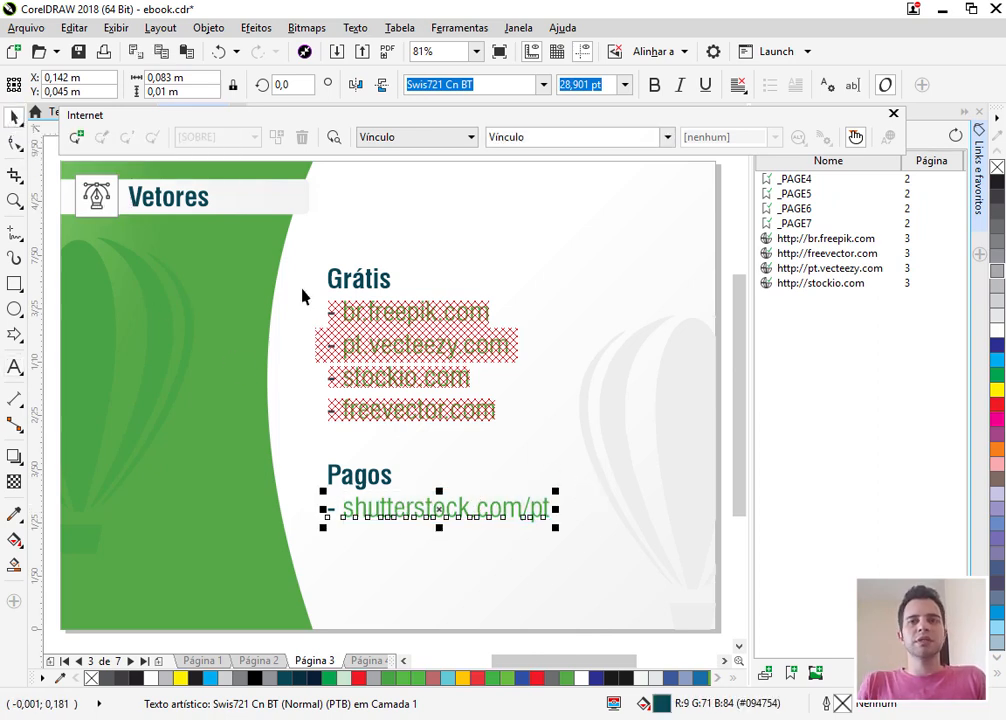
{"action": "left_click", "coordinate": [765, 675]}
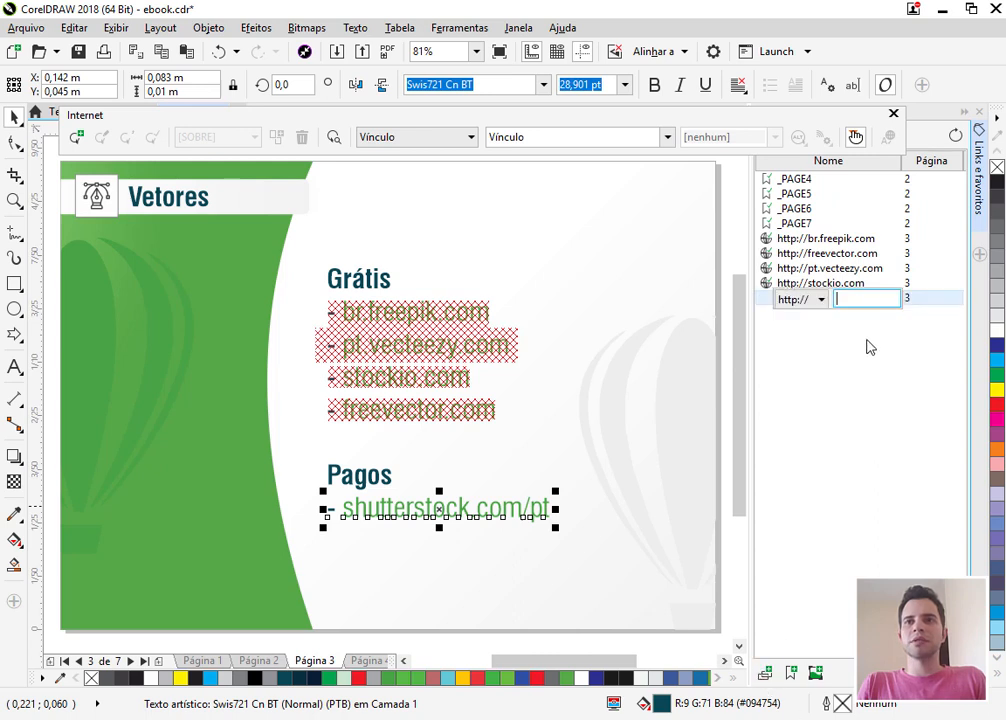
{"action": "key", "text": "ctrl+v"}
{"action": "key", "text": "Return"}
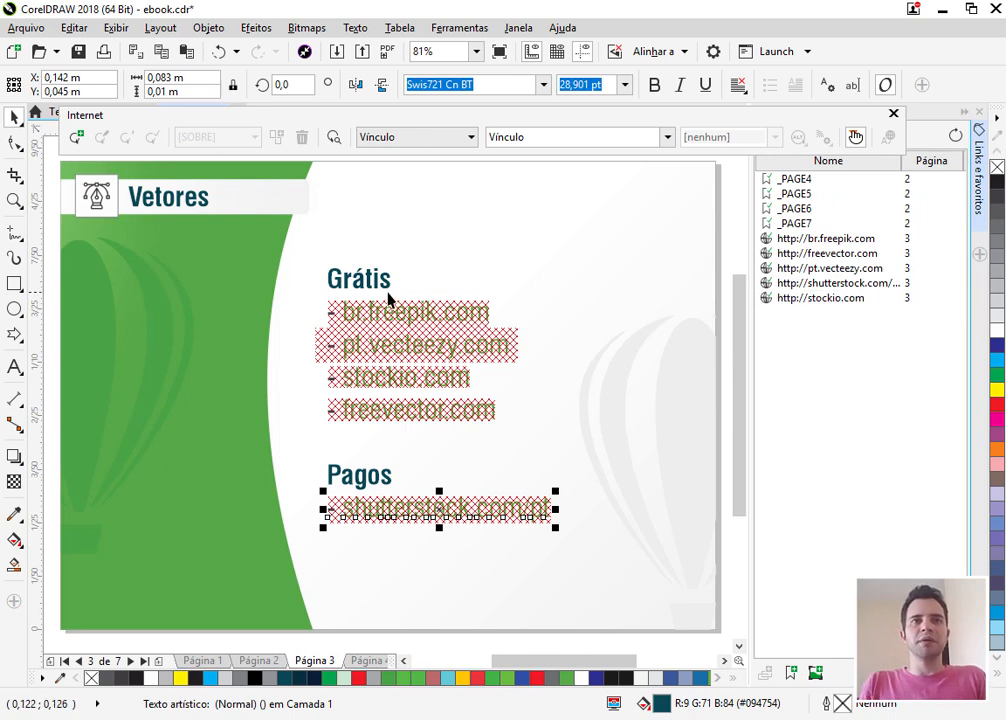
{"action": "left_click", "coordinate": [366, 659]}
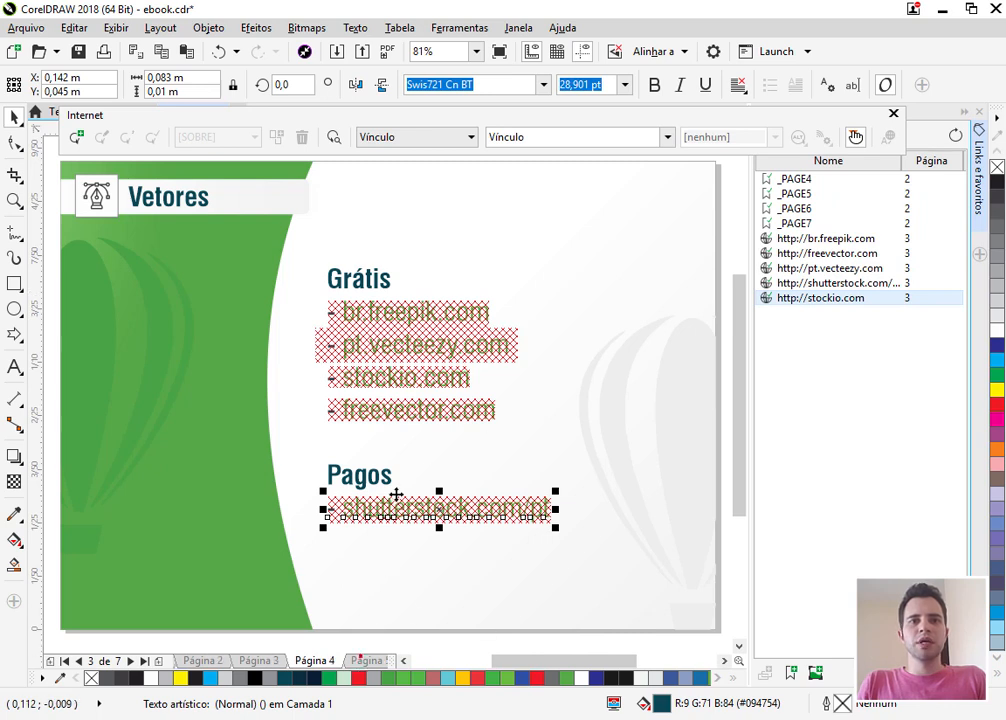
{"action": "double_click", "coordinate": [346, 395]}
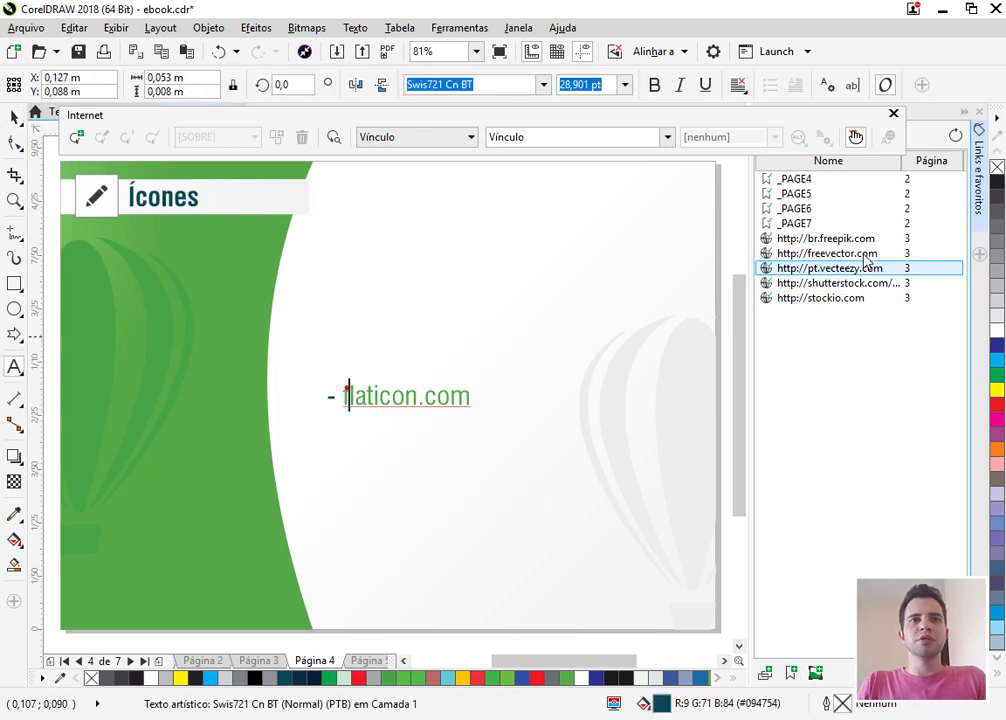
{"action": "key", "text": "Left"}
{"action": "key", "text": "shift+End"}
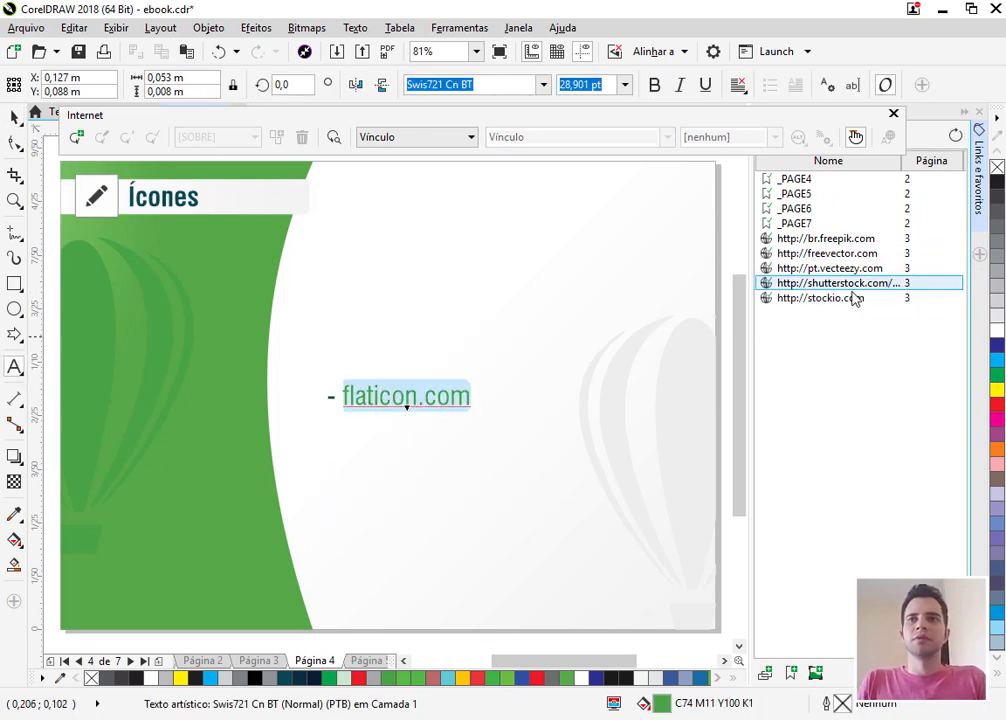
{"action": "left_click", "coordinate": [766, 673]}
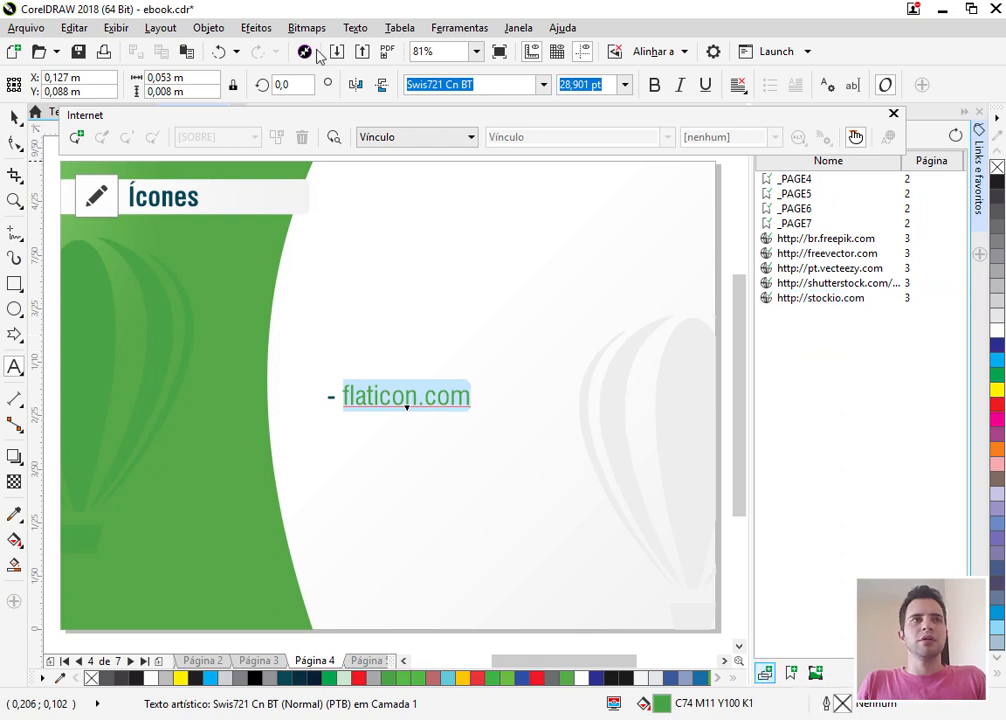
{"action": "left_click", "coordinate": [15, 117]}
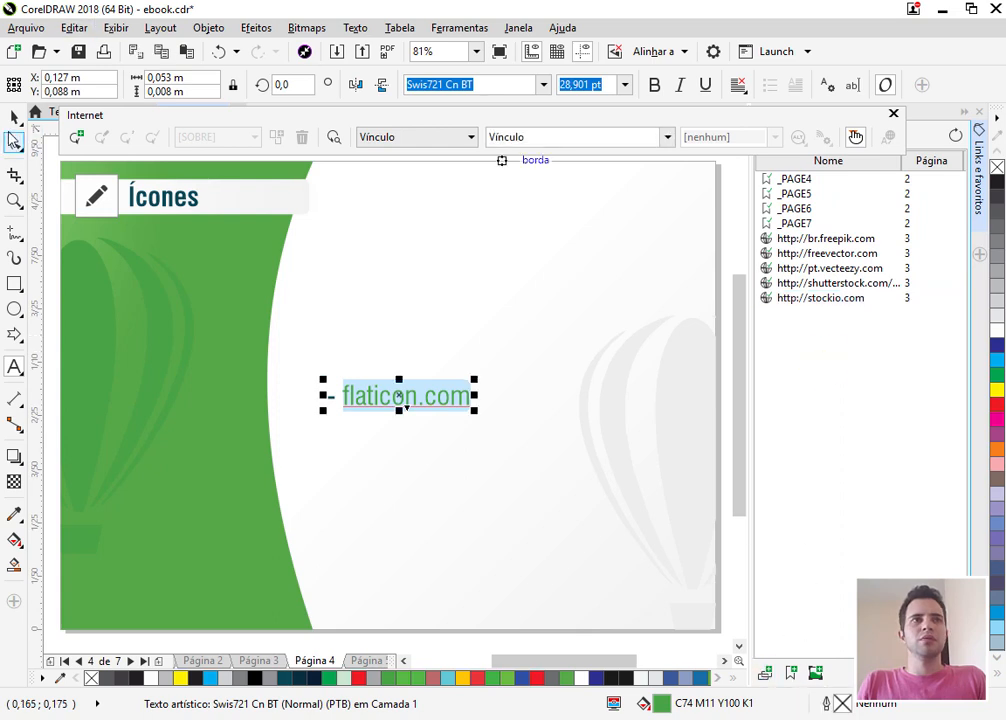
{"action": "left_click", "coordinate": [765, 674]}
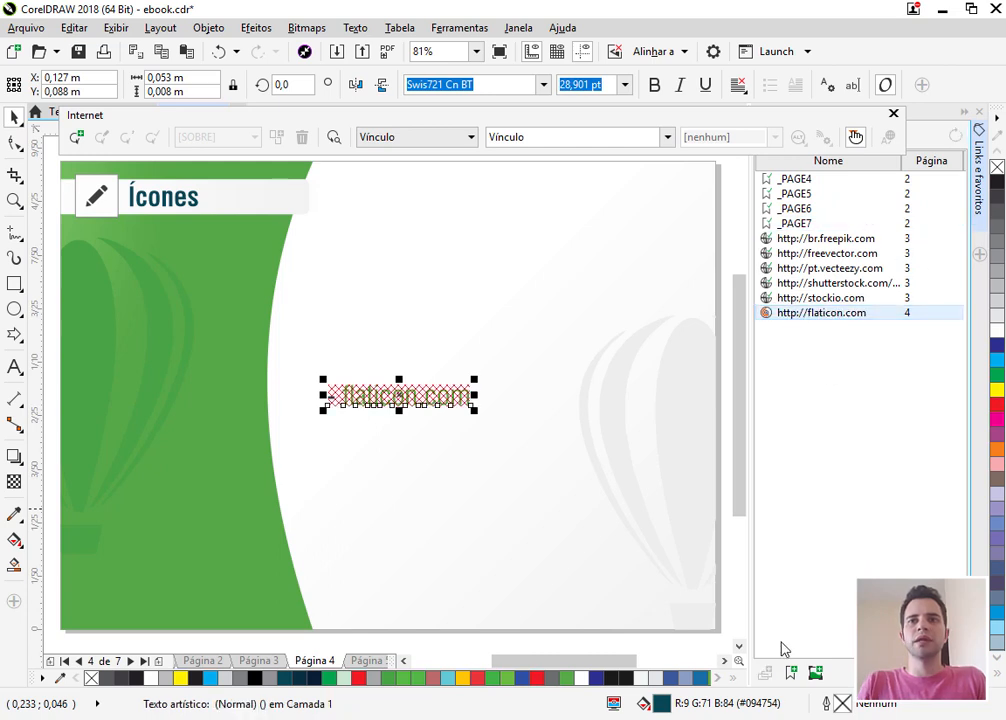
{"action": "left_click", "coordinate": [655, 567]}
{"action": "key", "text": "Page_Down"}
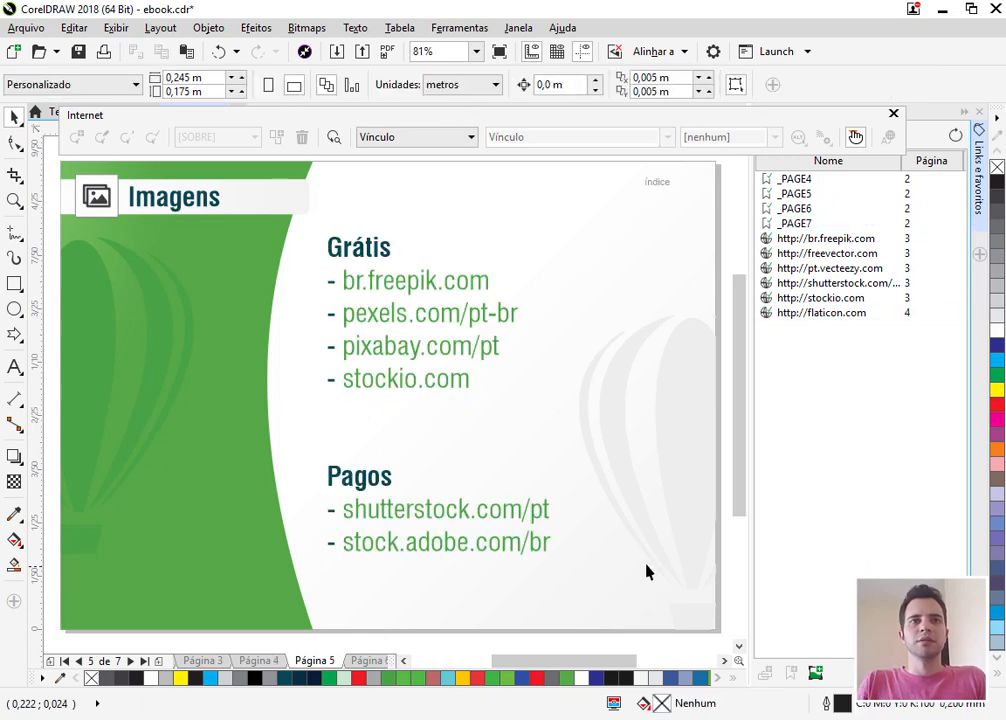
{"action": "key", "text": "F8"}
{"action": "left_click", "coordinate": [380, 281]}
{"action": "key", "text": "Home"}
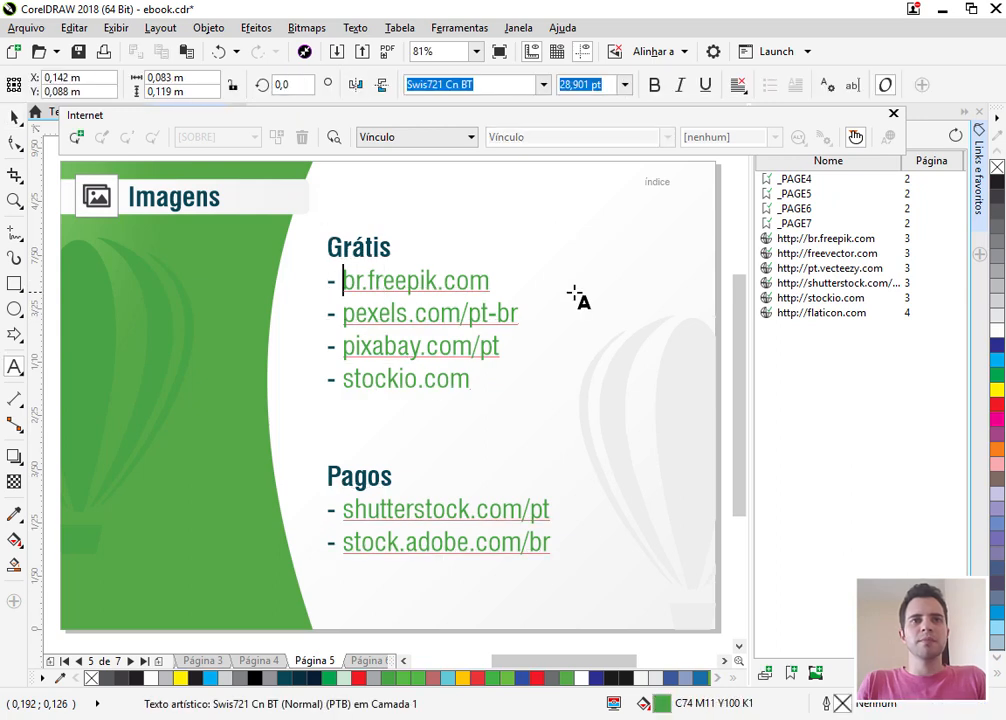
{"action": "key", "text": "shift+End"}
{"action": "left_click", "coordinate": [766, 675]}
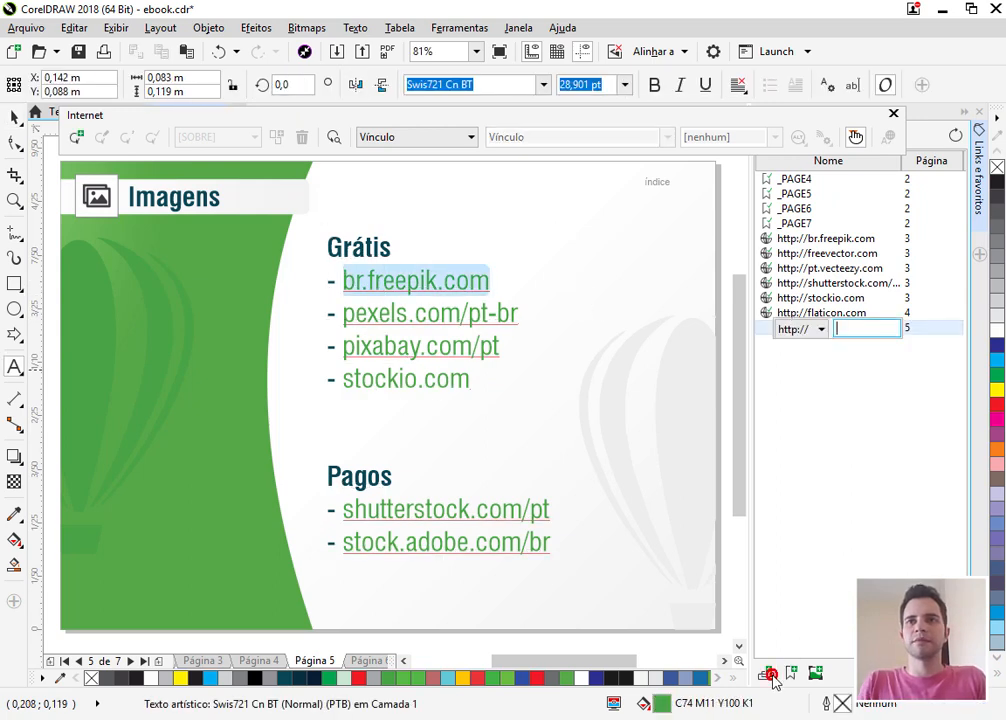
{"action": "key", "text": "Escape"}
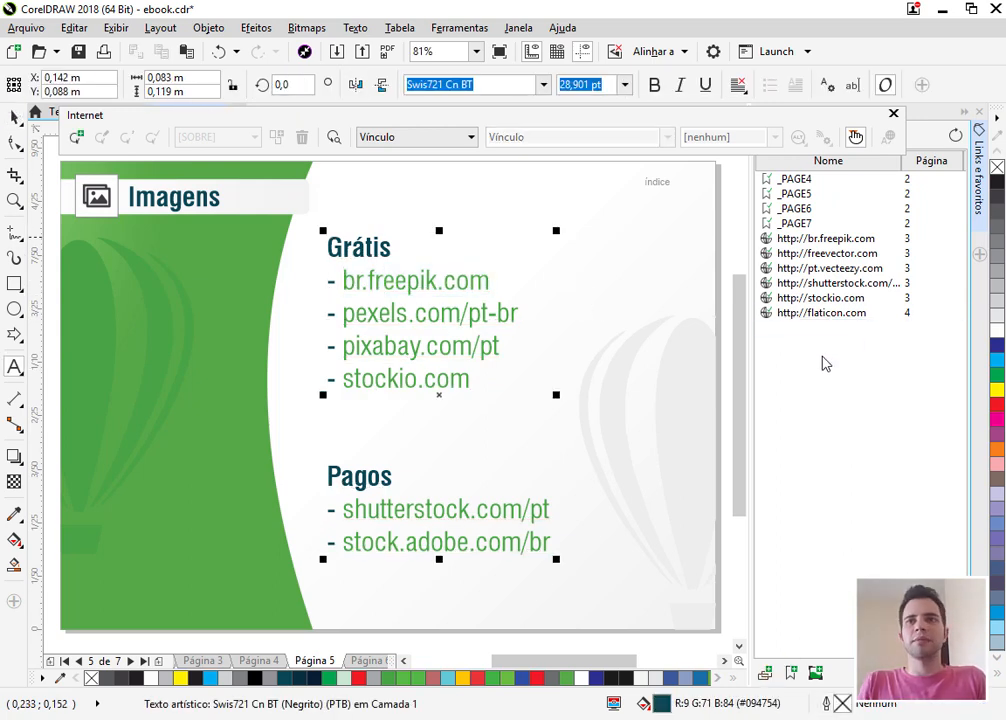
{"action": "left_click", "coordinate": [766, 672]}
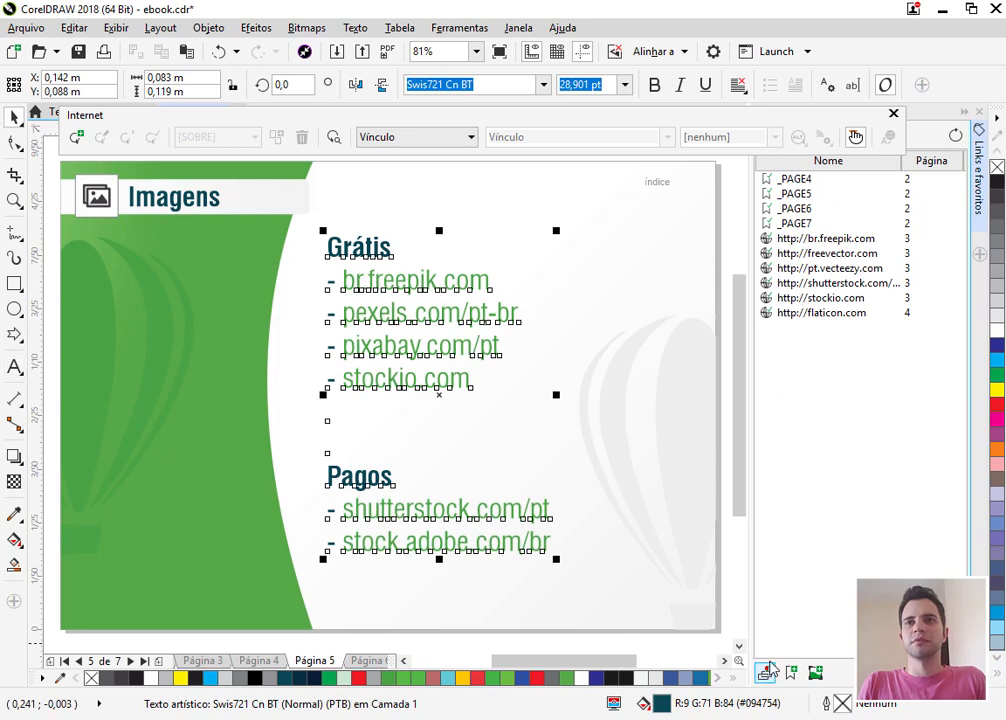
{"action": "key", "text": "Return"}
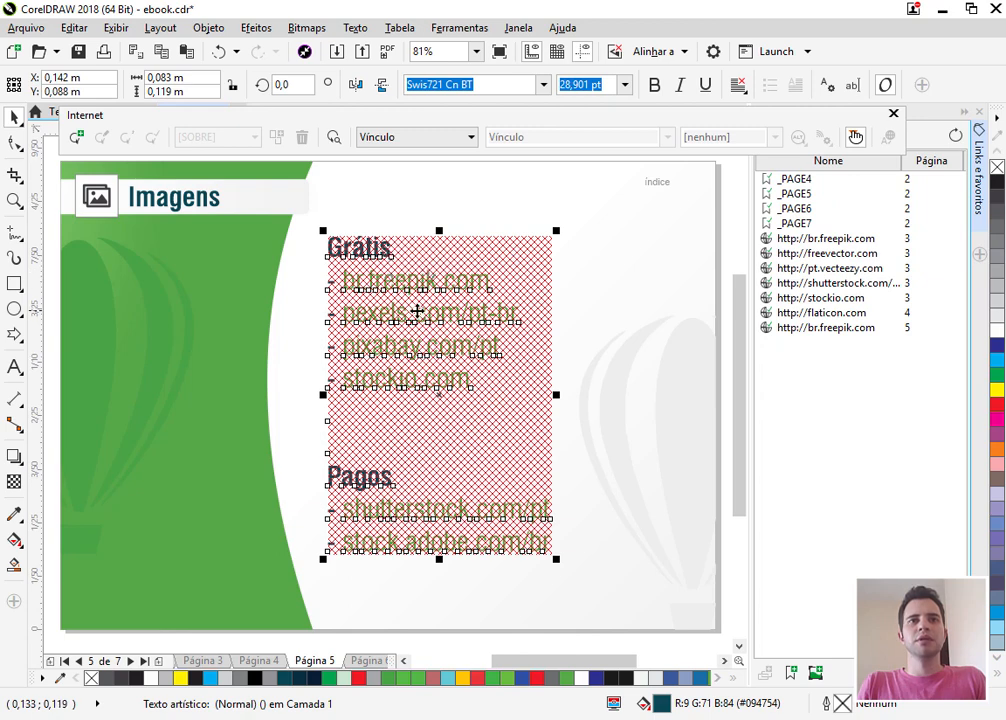
{"action": "key", "text": "ctrl+z"}
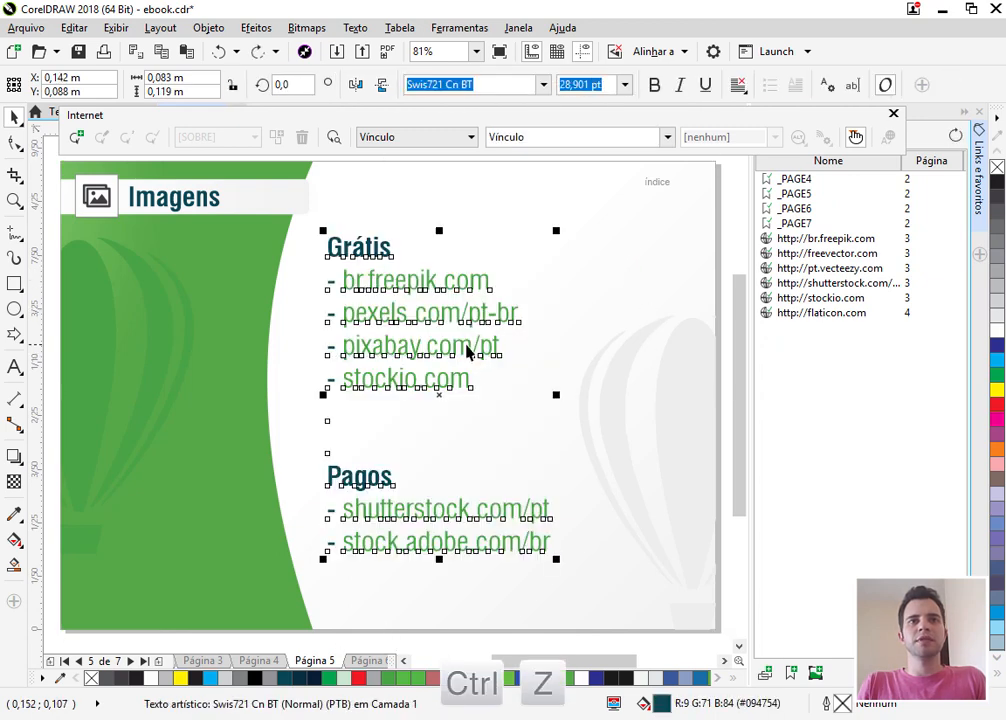
{"action": "key", "text": "ctrl+k"}
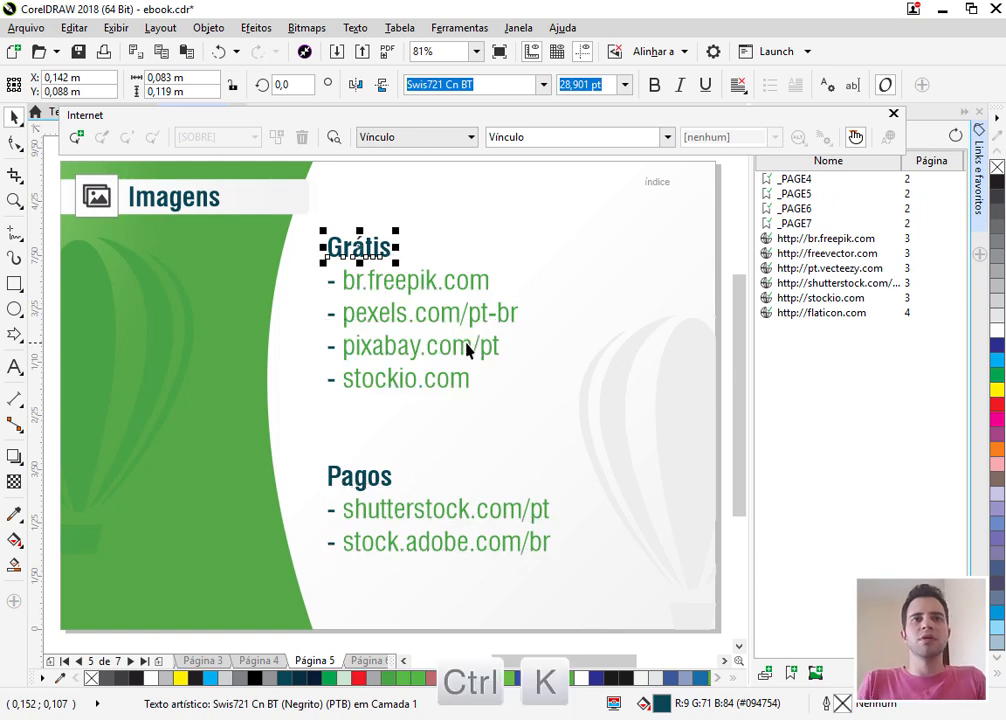
{"action": "left_click", "coordinate": [602, 316]}
{"action": "double_click", "coordinate": [347, 291]}
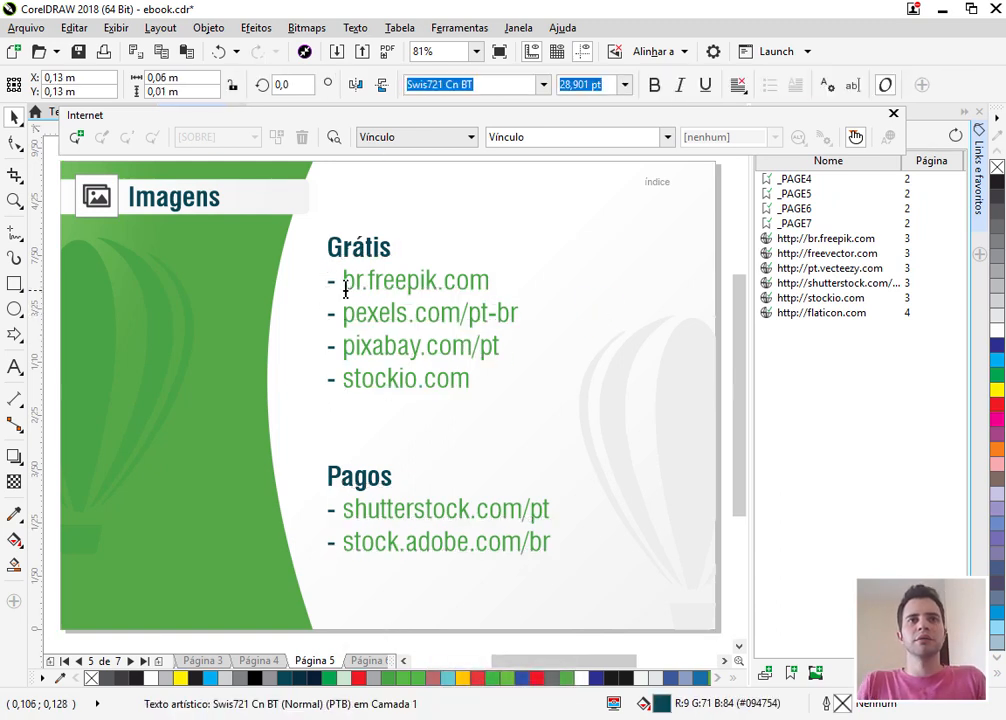
{"action": "key", "text": "ctrl+a"}
{"action": "key", "text": "ctrl+c"}
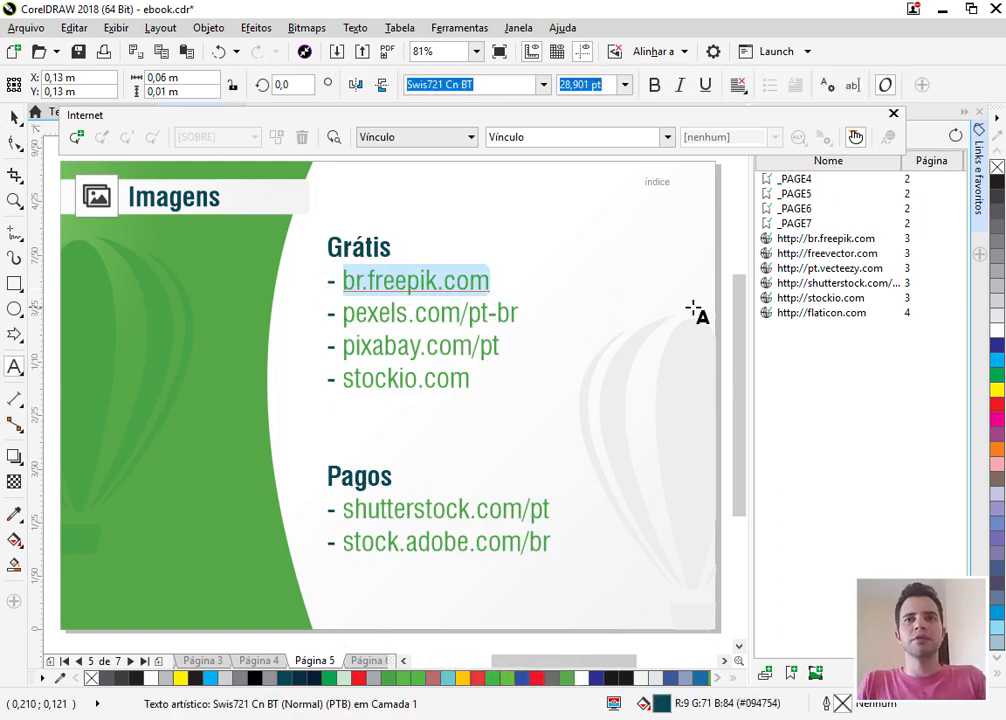
{"action": "left_click", "coordinate": [15, 117]}
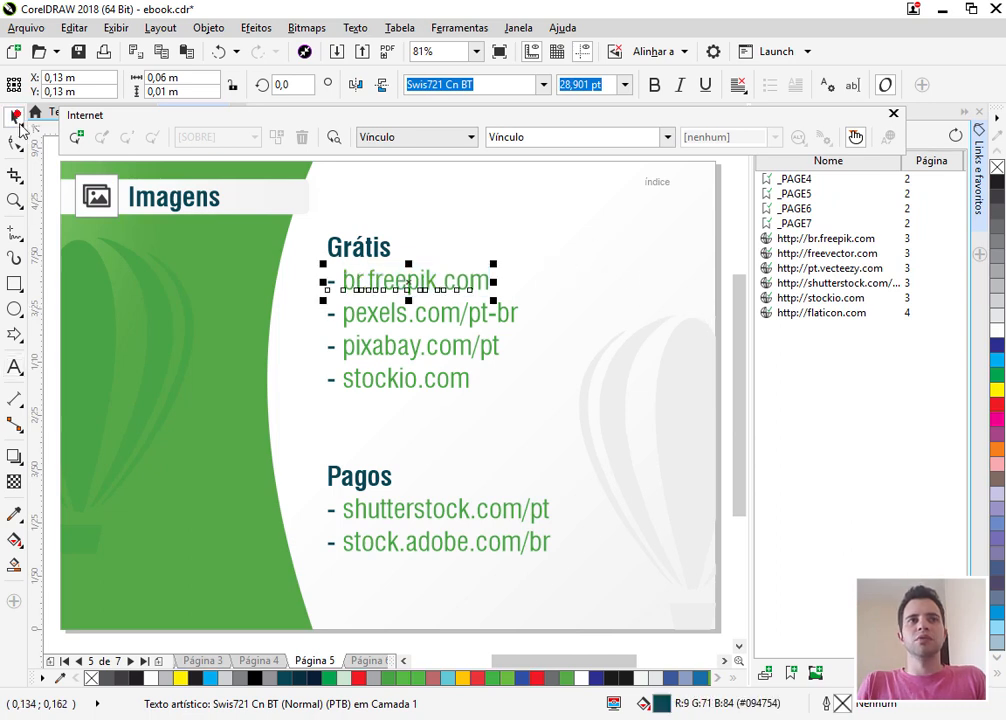
{"action": "left_click", "coordinate": [765, 673]}
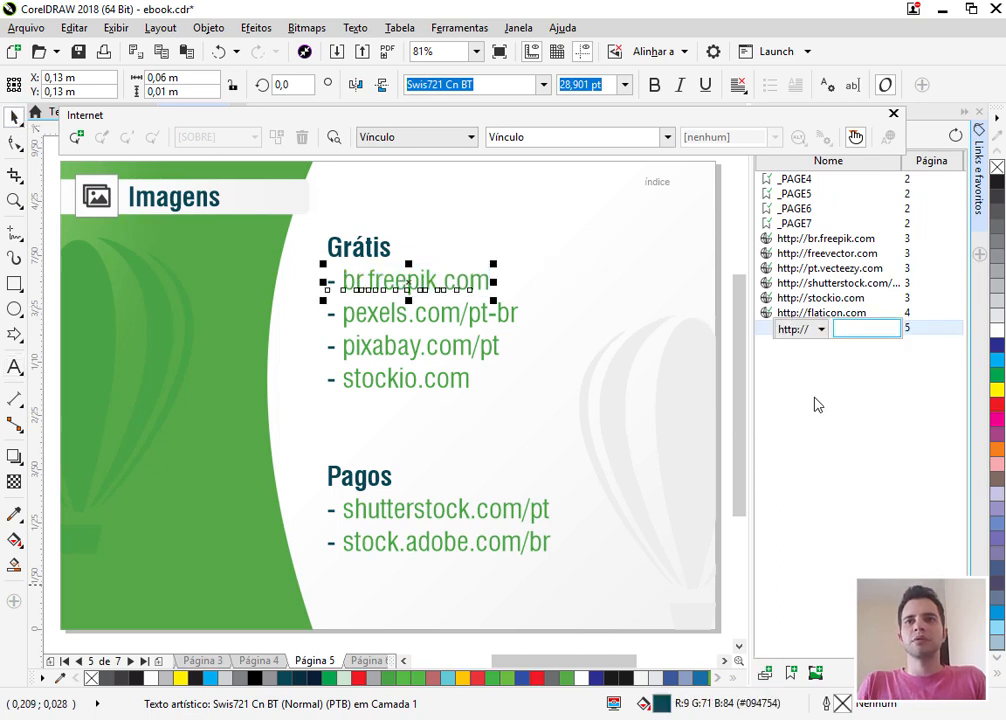
{"action": "key", "text": "ctrl+v"}
{"action": "key", "text": "Return"}
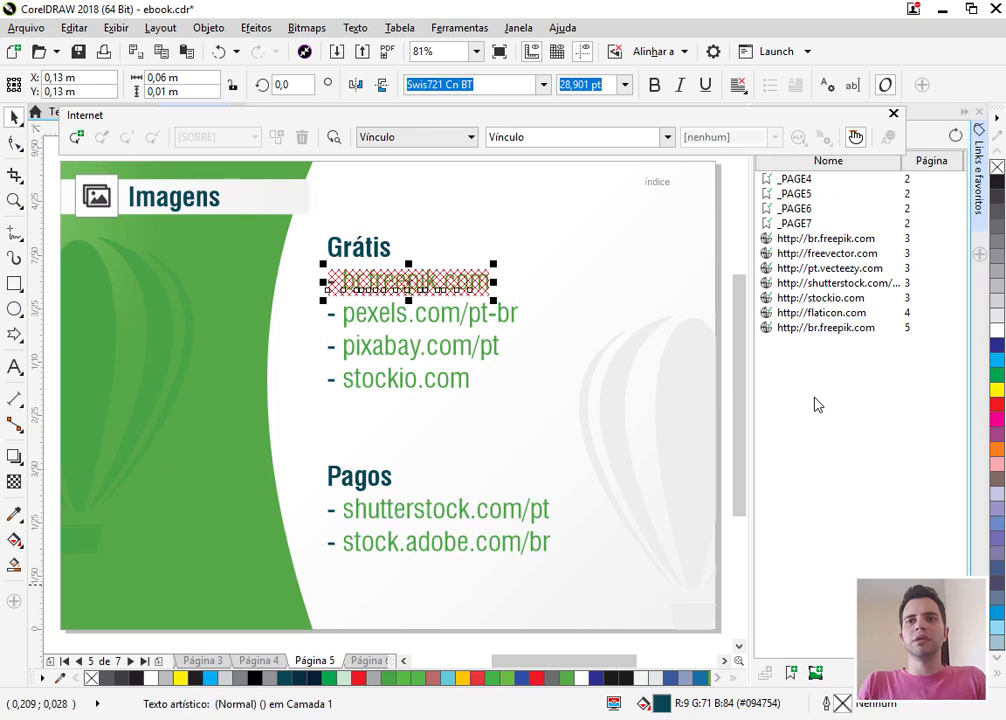
{"action": "double_click", "coordinate": [399, 318]}
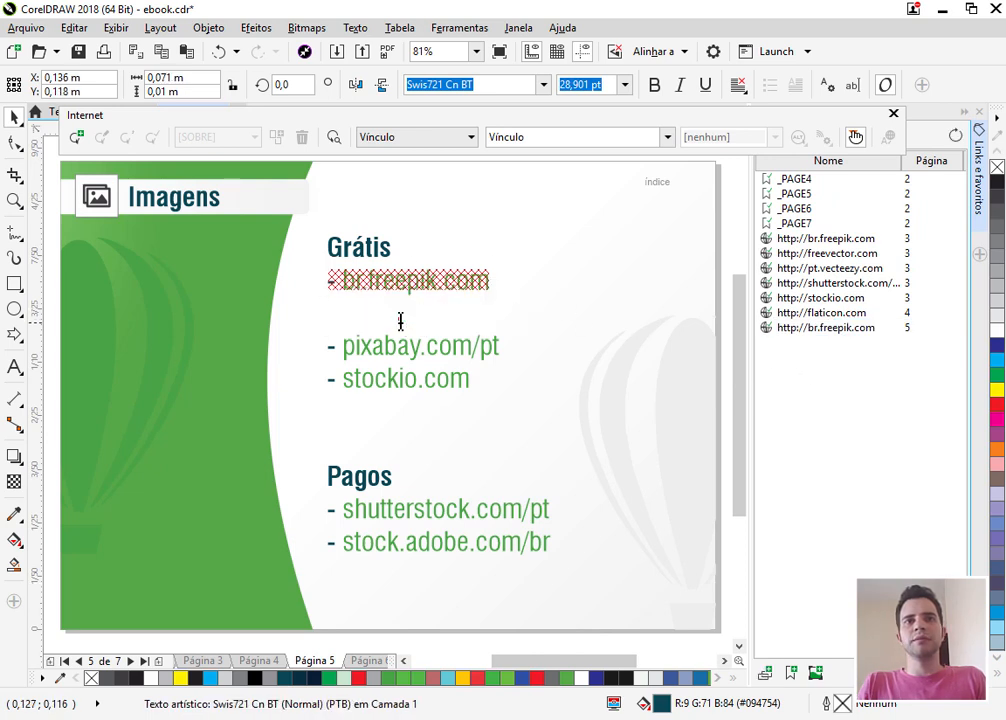
{"action": "key", "text": "shift+End"}
{"action": "key", "text": "ctrl+c"}
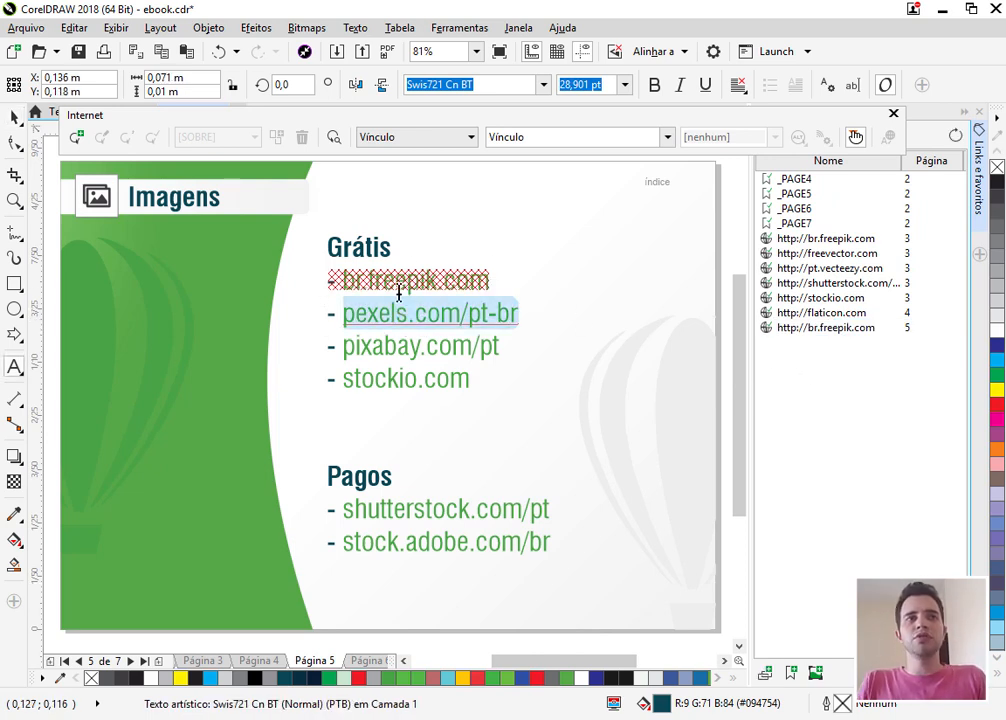
{"action": "left_click", "coordinate": [15, 117]}
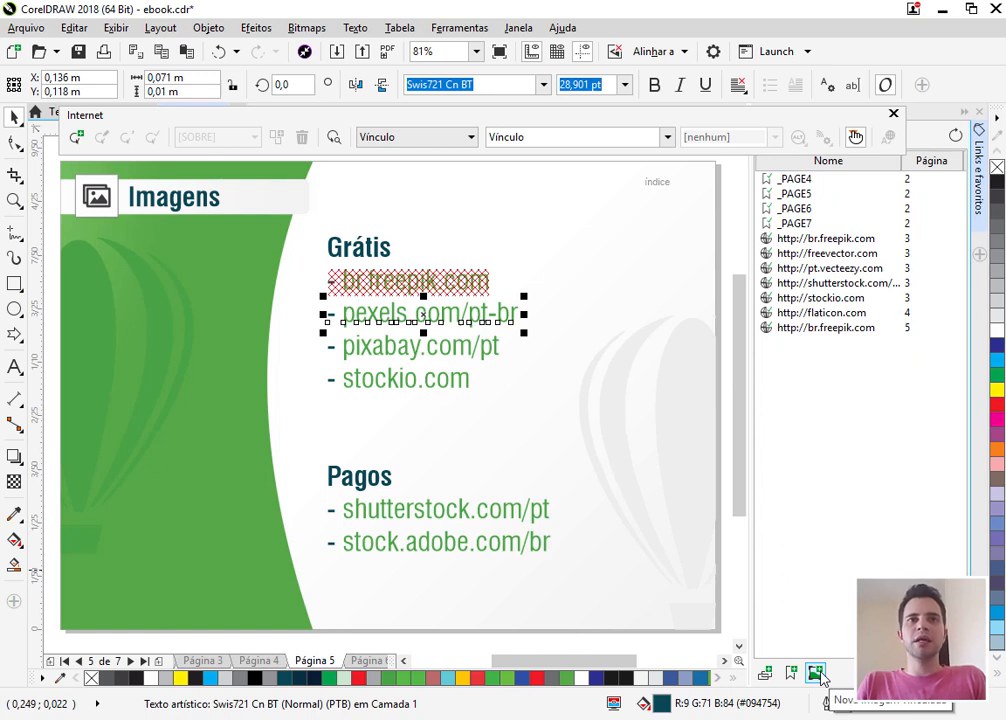
{"action": "left_click", "coordinate": [765, 675]}
{"action": "key", "text": "ctrl+v"}
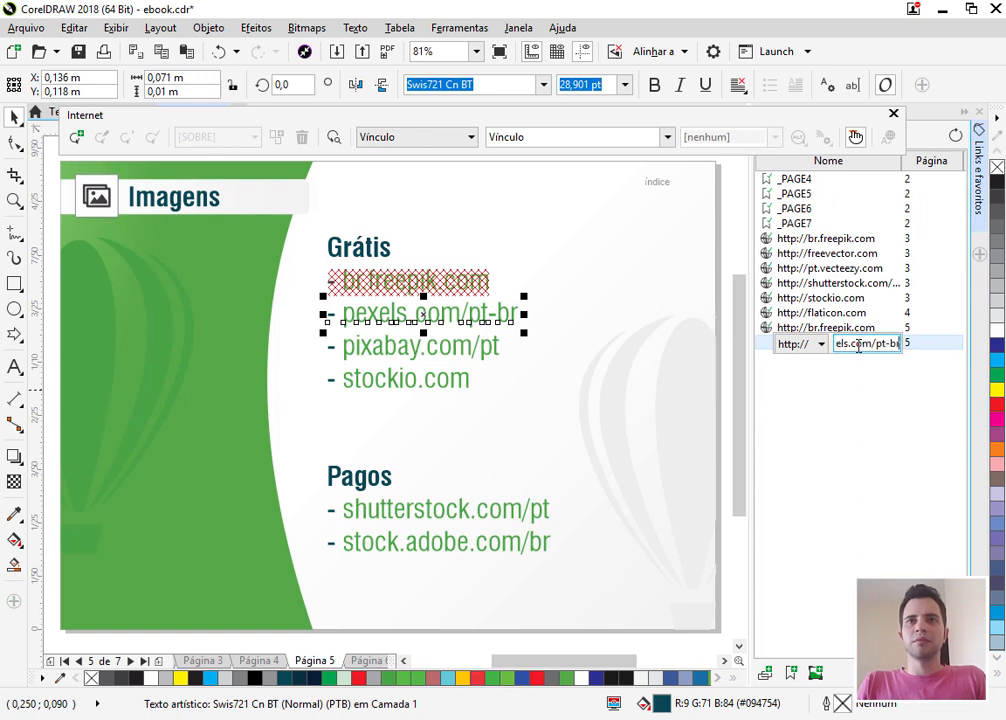
{"action": "key", "text": "Return"}
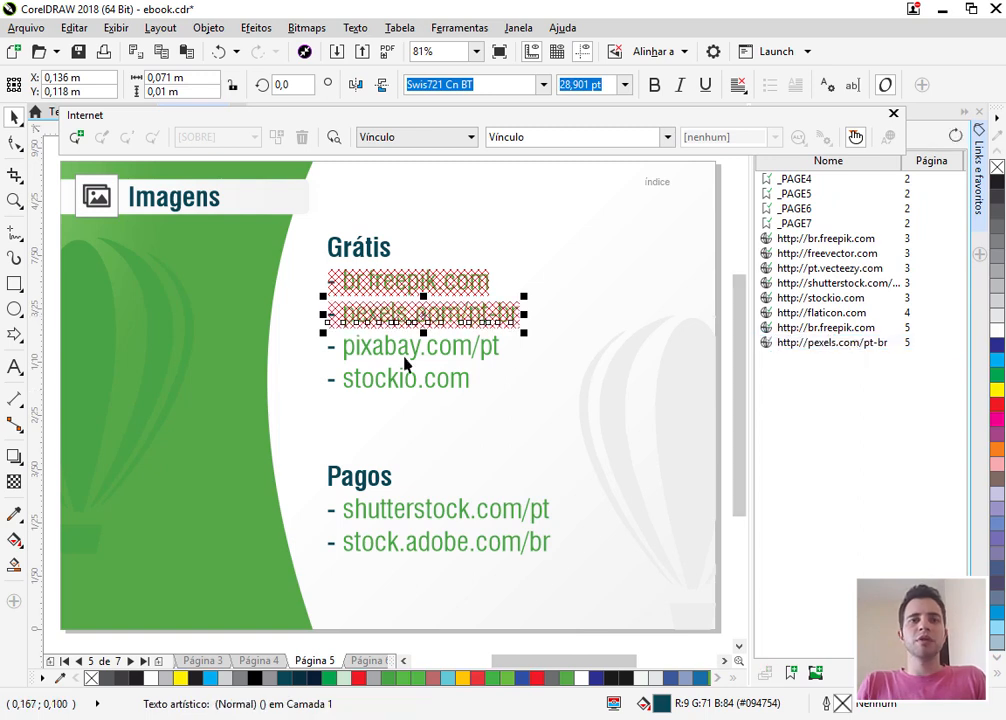
{"action": "left_click", "coordinate": [362, 664]}
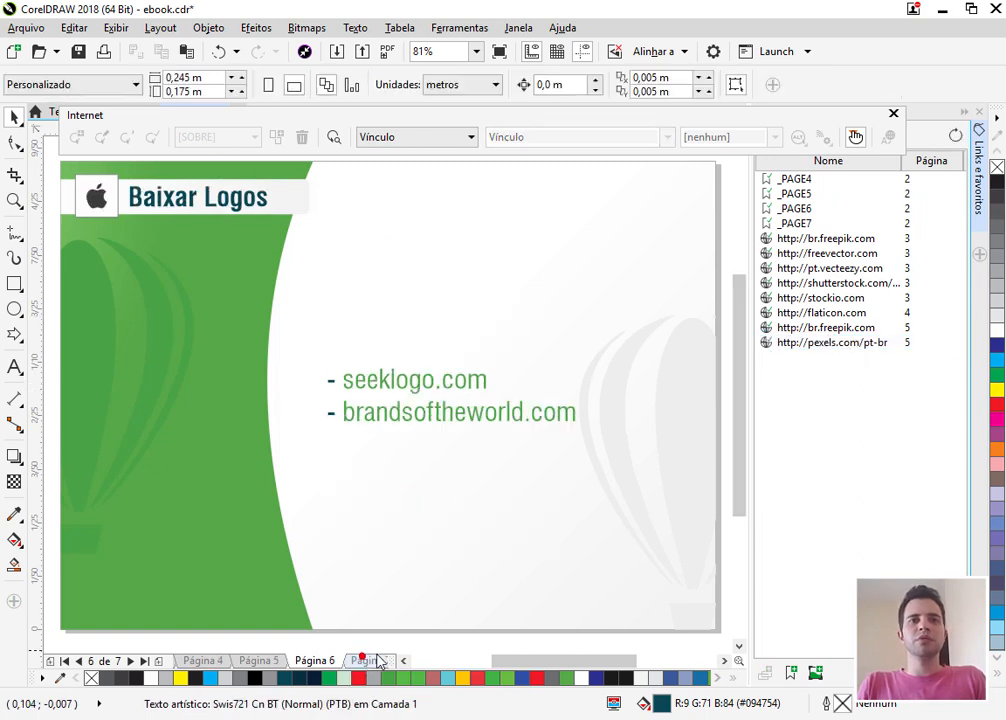
{"action": "left_click", "coordinate": [362, 664]}
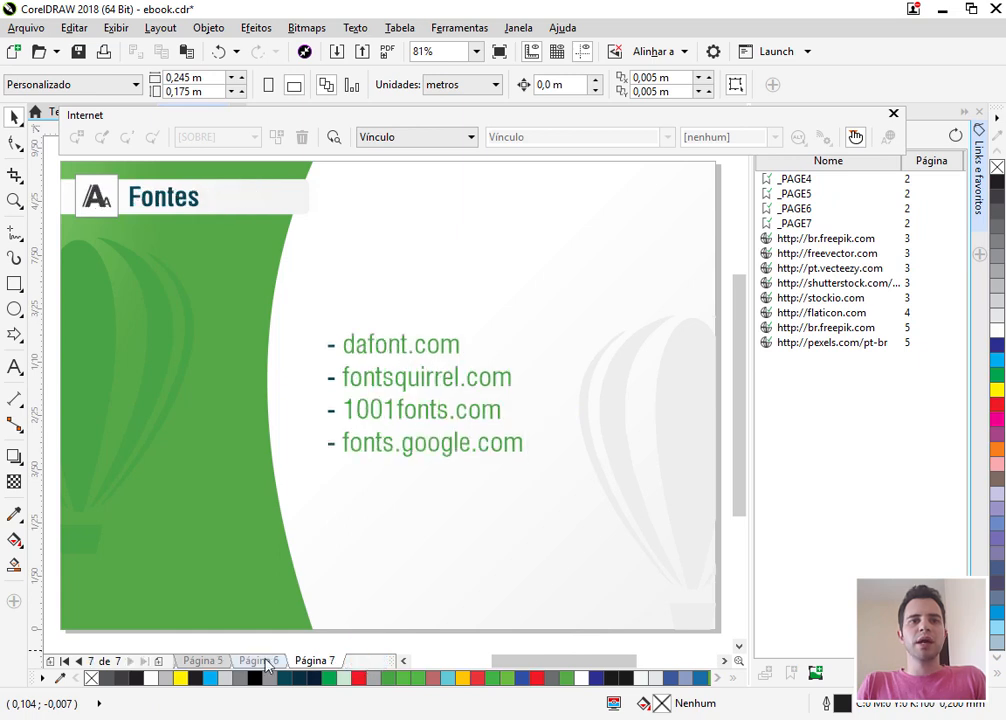
{"action": "left_click", "coordinate": [260, 661]}
{"action": "left_click", "coordinate": [214, 661]}
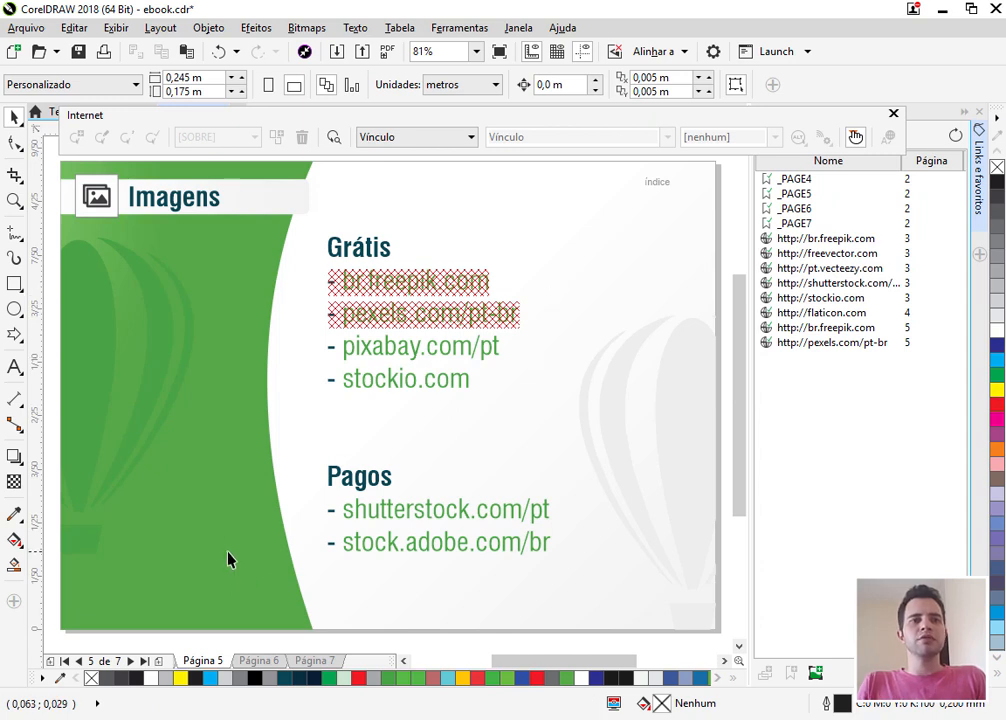
Draw a striped right-pointing arrow about 0.011 m wide in the upper-right area of index page 2, with a C67 M0 Y100 K0 green fill and no outline.
{"action": "left_click", "coordinate": [65, 661]}
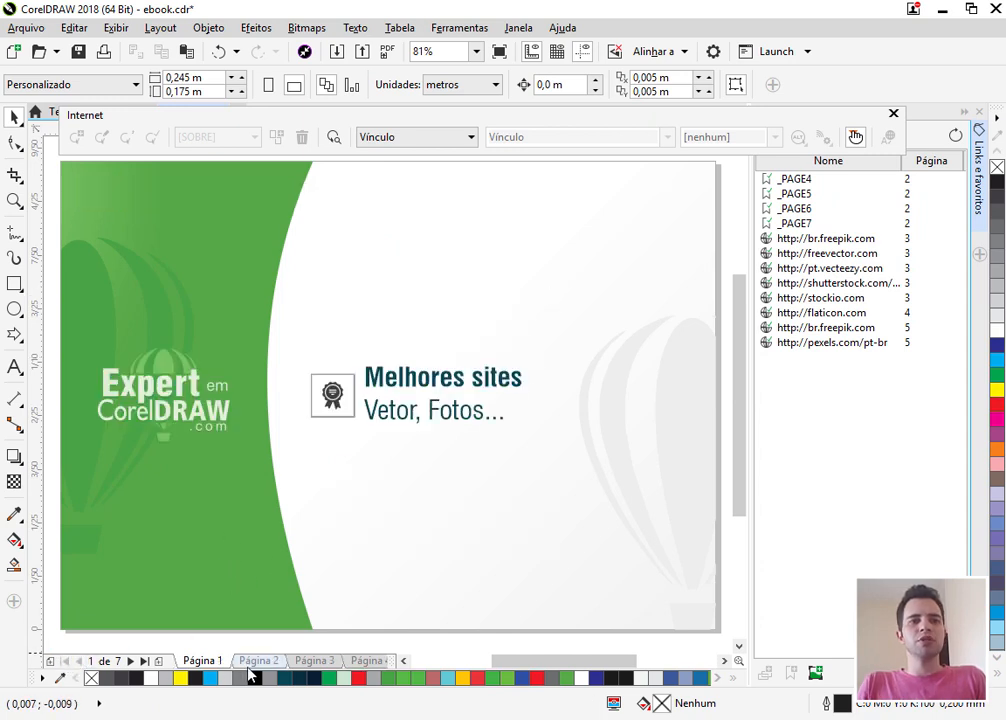
{"action": "left_click", "coordinate": [255, 663]}
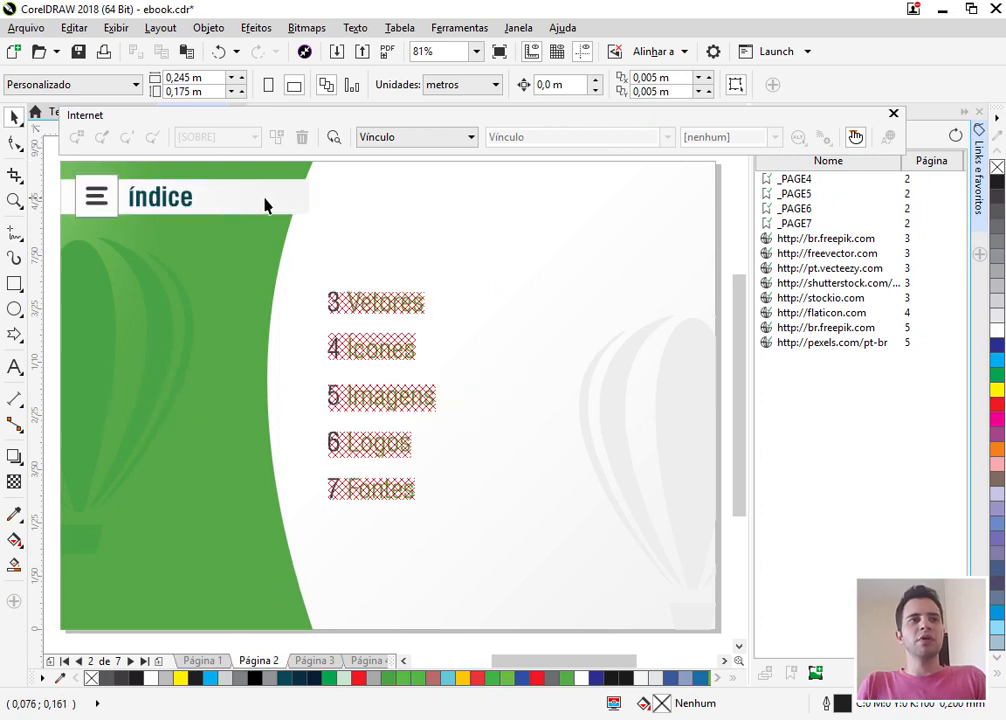
{"action": "left_click", "coordinate": [14, 336]}
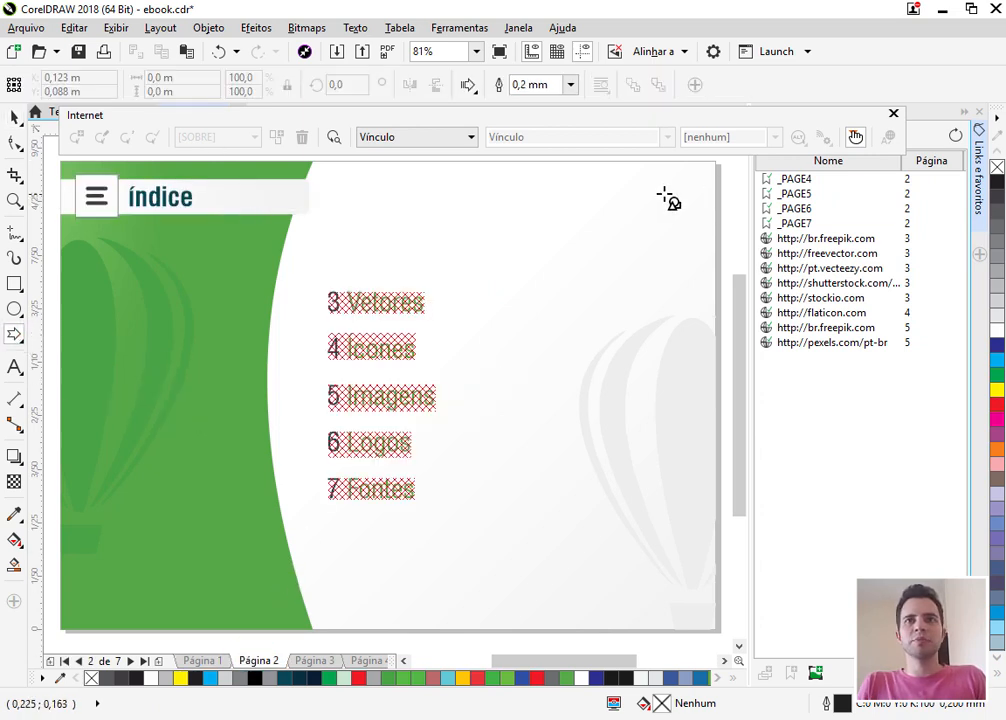
{"action": "left_click_drag", "start_coordinate": [646, 174], "coordinate": [684, 211]}
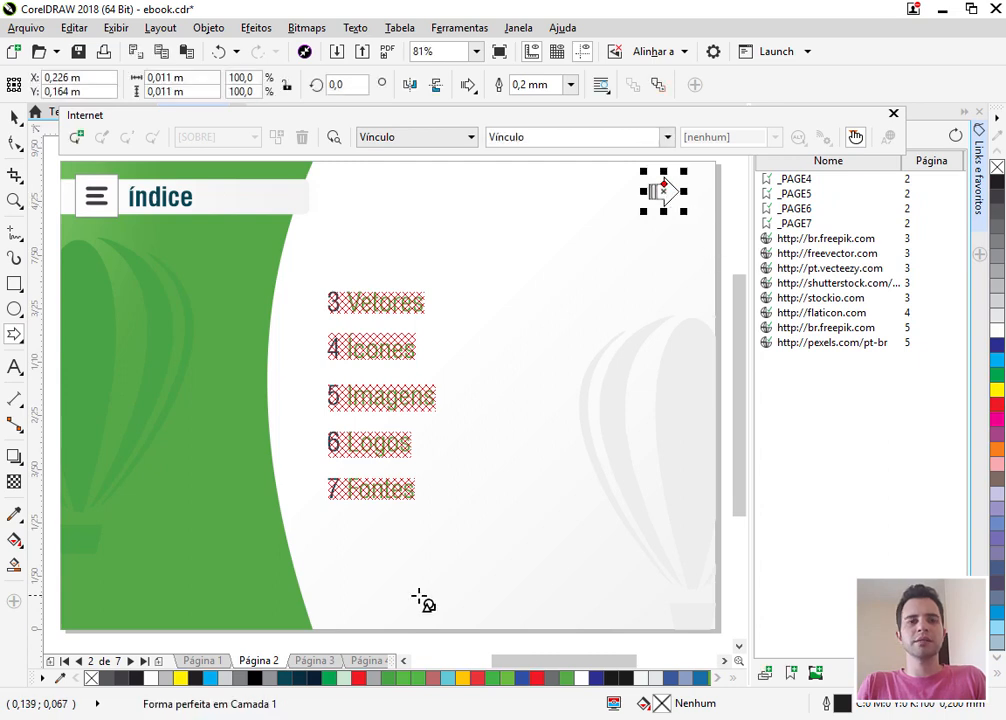
{"action": "left_click", "coordinate": [390, 679]}
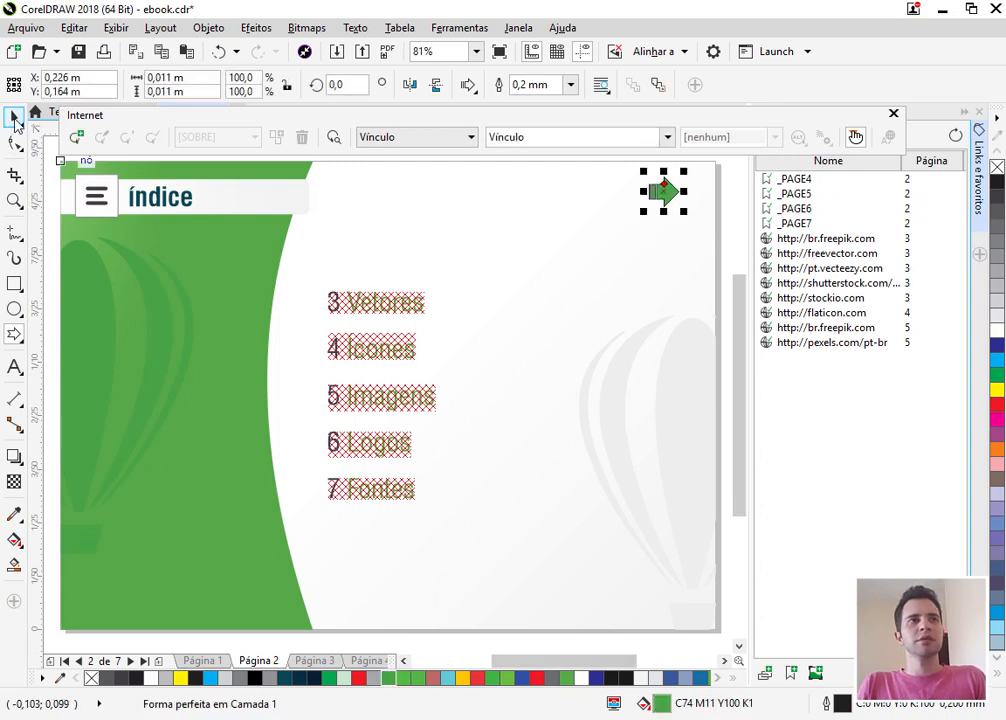
{"action": "left_click", "coordinate": [404, 679]}
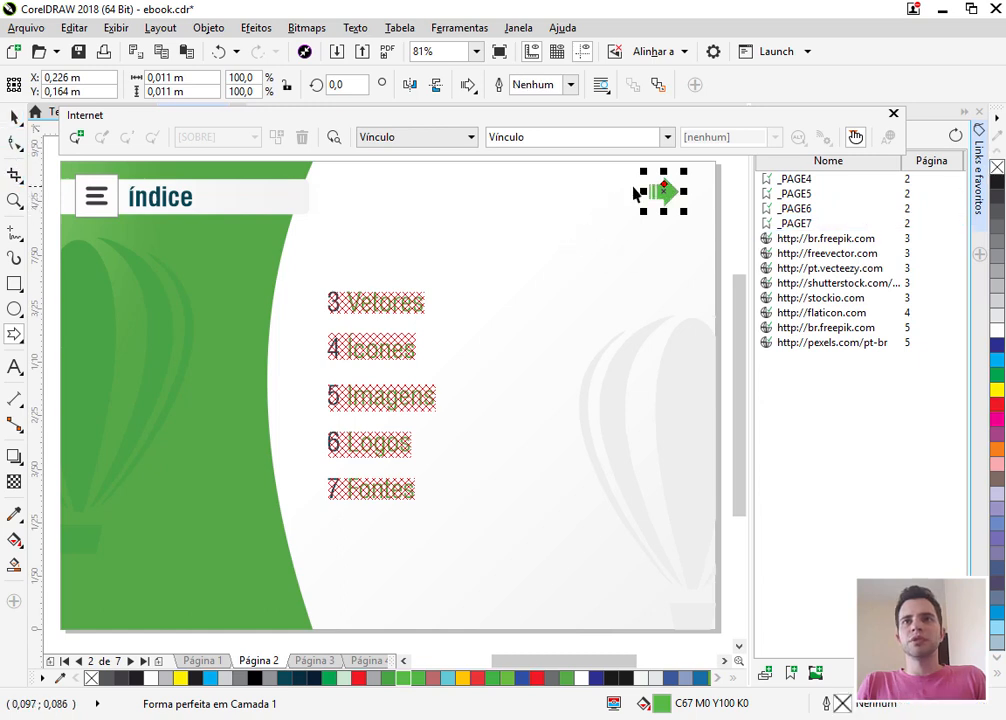
Add a horizontally mirrored copy of the arrow to its left and leave a small gap between the two.
{"action": "left_click_drag", "start_coordinate": [661, 186], "coordinate": [622, 191]}
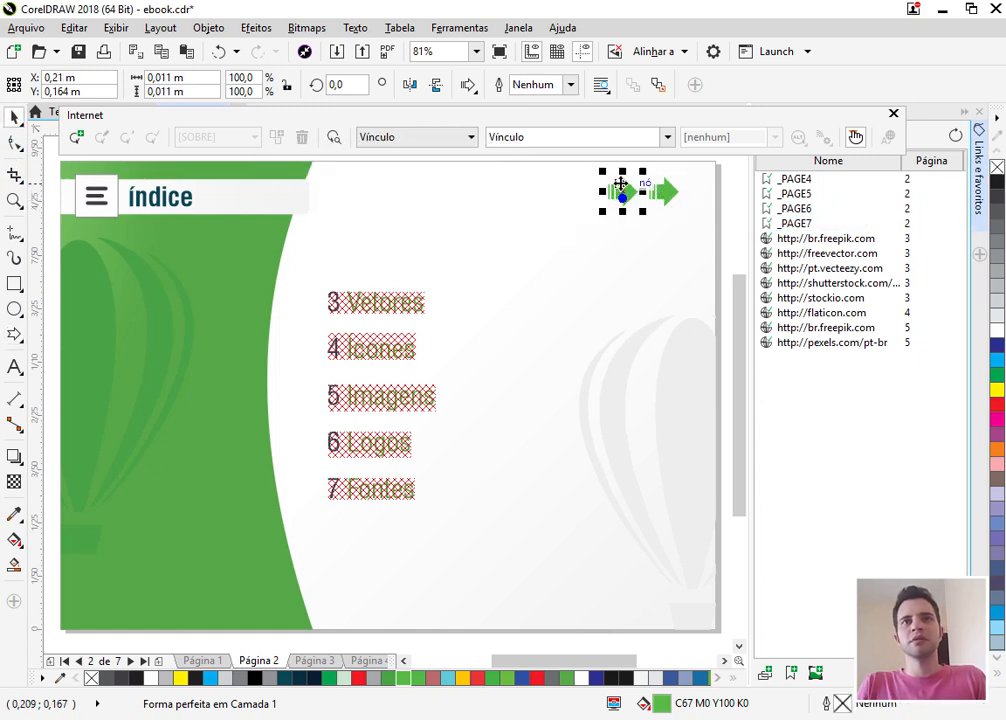
{"action": "left_click", "coordinate": [410, 88]}
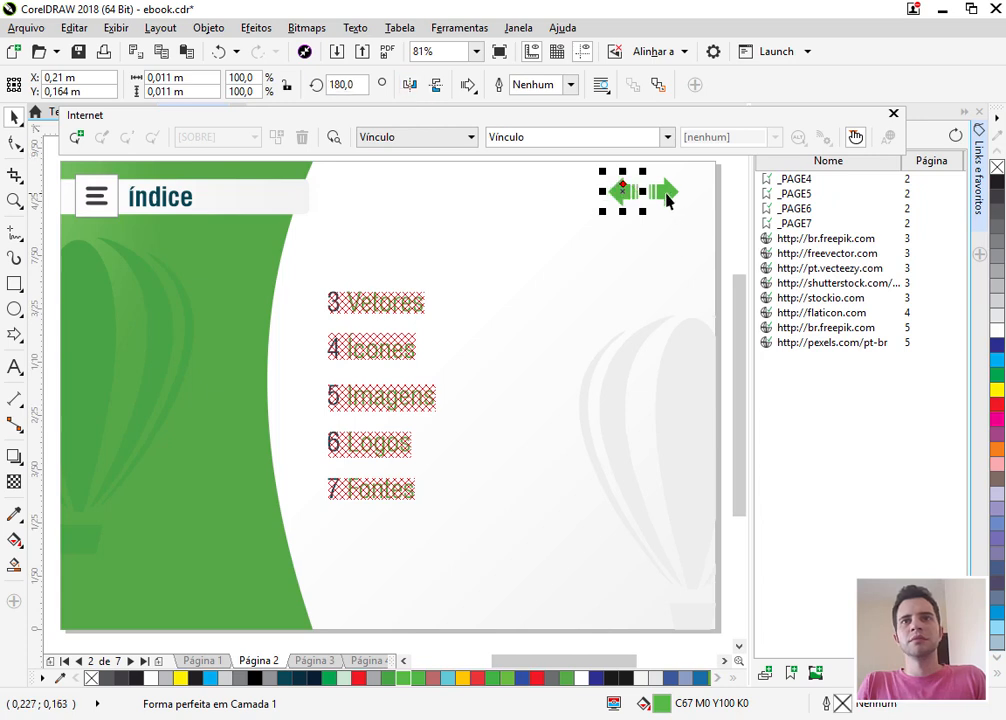
{"action": "left_click", "coordinate": [665, 194], "text": "shift"}
{"action": "left_click_drag", "start_coordinate": [664, 193], "coordinate": [636, 194]}
{"action": "left_click", "coordinate": [704, 213]}
{"action": "left_click", "coordinate": [676, 191]}
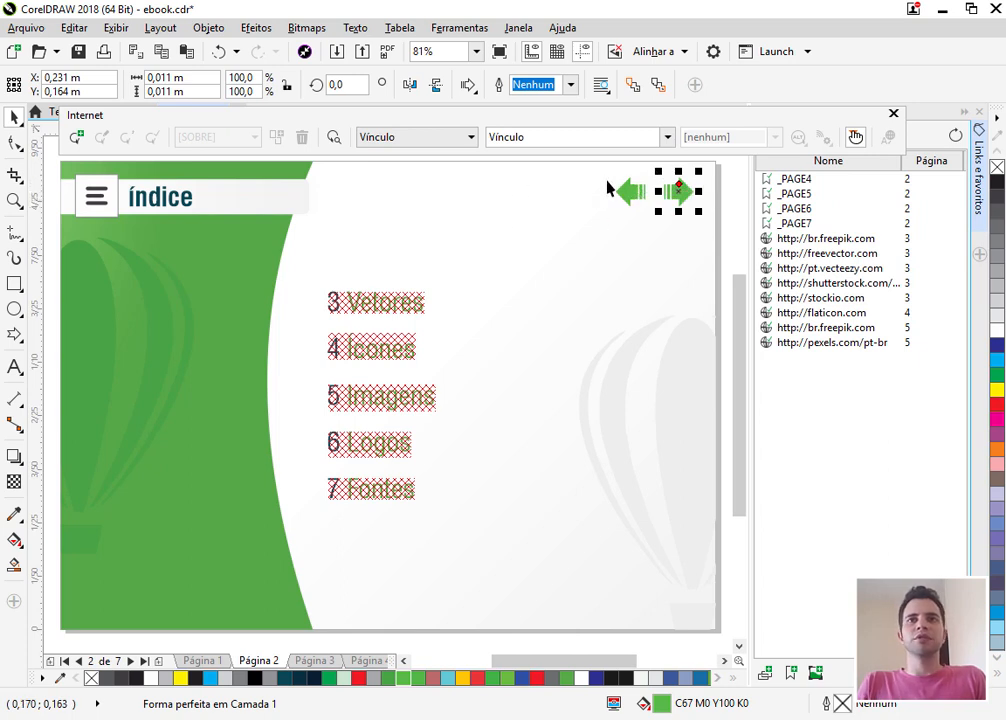
Try linking the left-pointing arrow to Topo da página 1, and undo the link.
{"action": "left_click", "coordinate": [632, 196]}
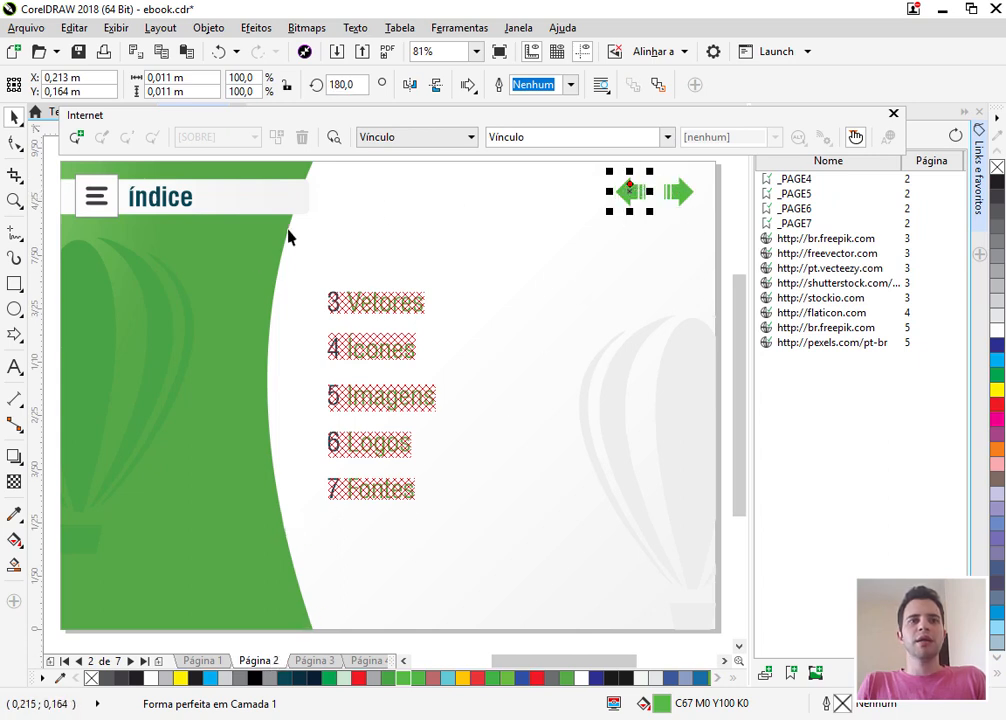
{"action": "left_click", "coordinate": [667, 137]}
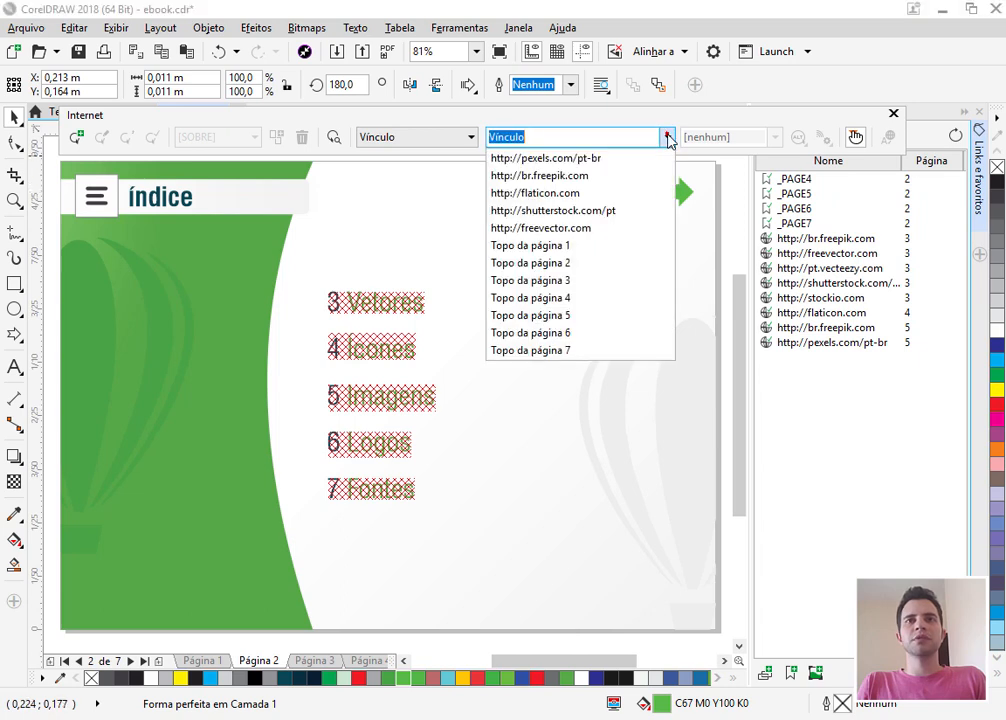
{"action": "left_click", "coordinate": [524, 246]}
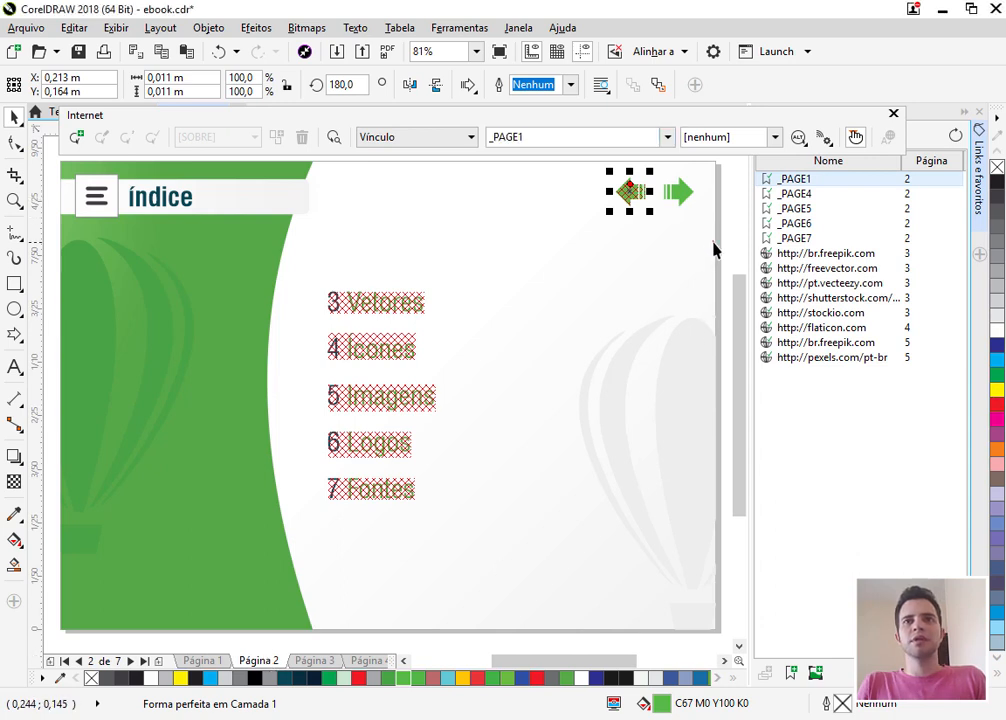
{"action": "key", "text": "ctrl+z"}
Copy both unlinked arrows and link the left-pointing one on page 2 to Topo da página 1.
{"action": "left_click", "coordinate": [686, 198], "text": "shift"}
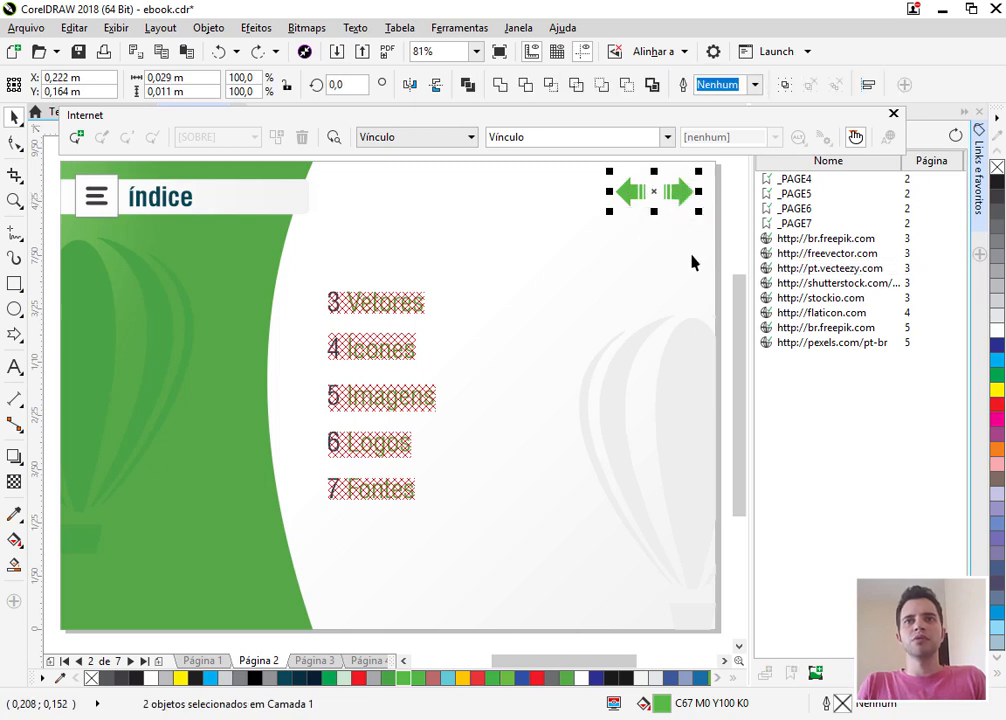
{"action": "left_click", "coordinate": [725, 248]}
{"action": "left_click", "coordinate": [632, 193]}
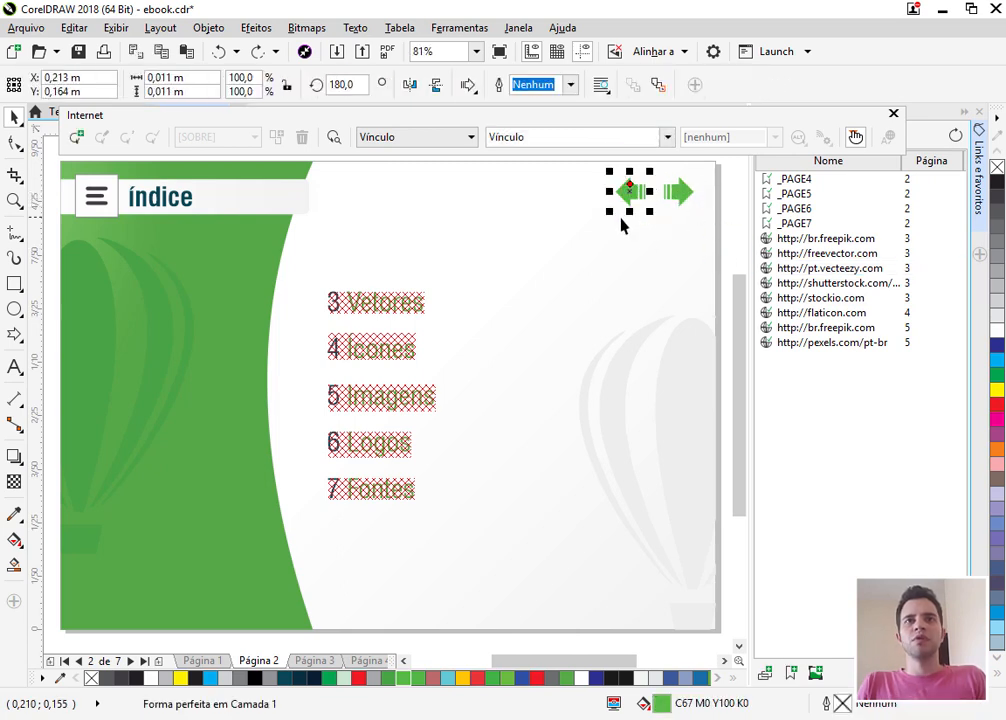
{"action": "left_click", "coordinate": [667, 137]}
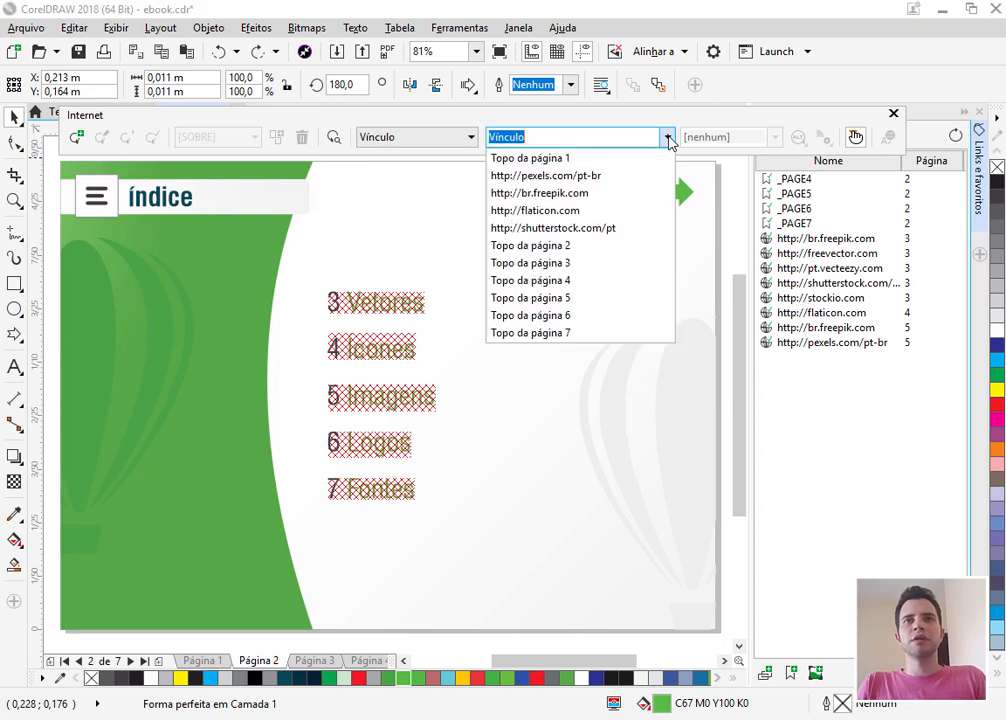
{"action": "left_click", "coordinate": [546, 158]}
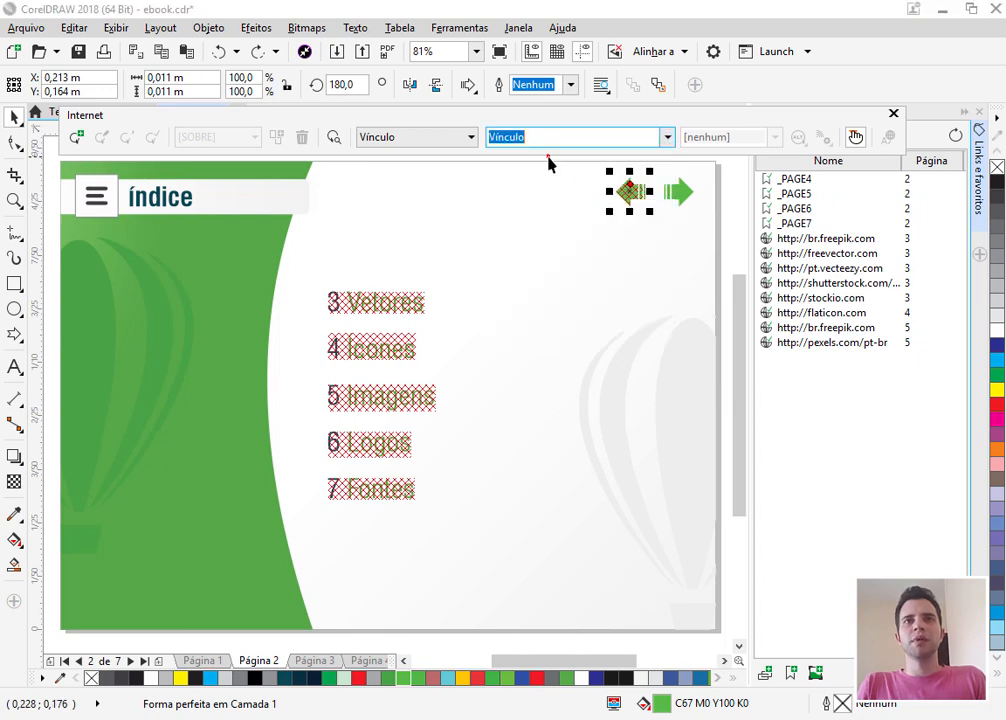
Link the right-pointing arrow on page 2 to Topo da página 3.
{"action": "left_click", "coordinate": [684, 196]}
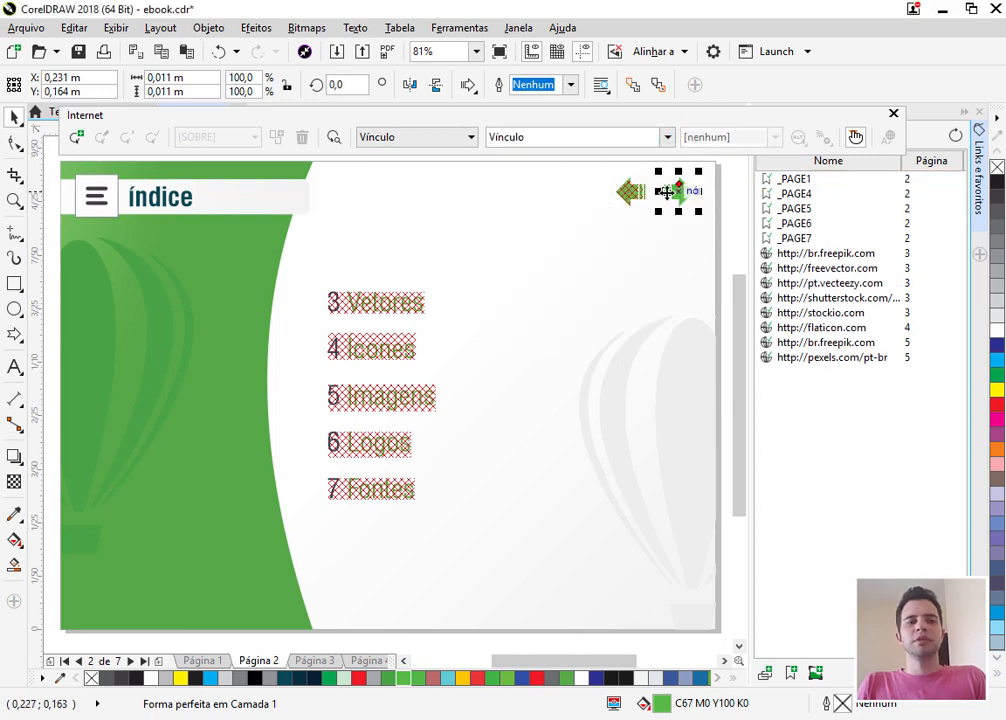
{"action": "left_click", "coordinate": [666, 137]}
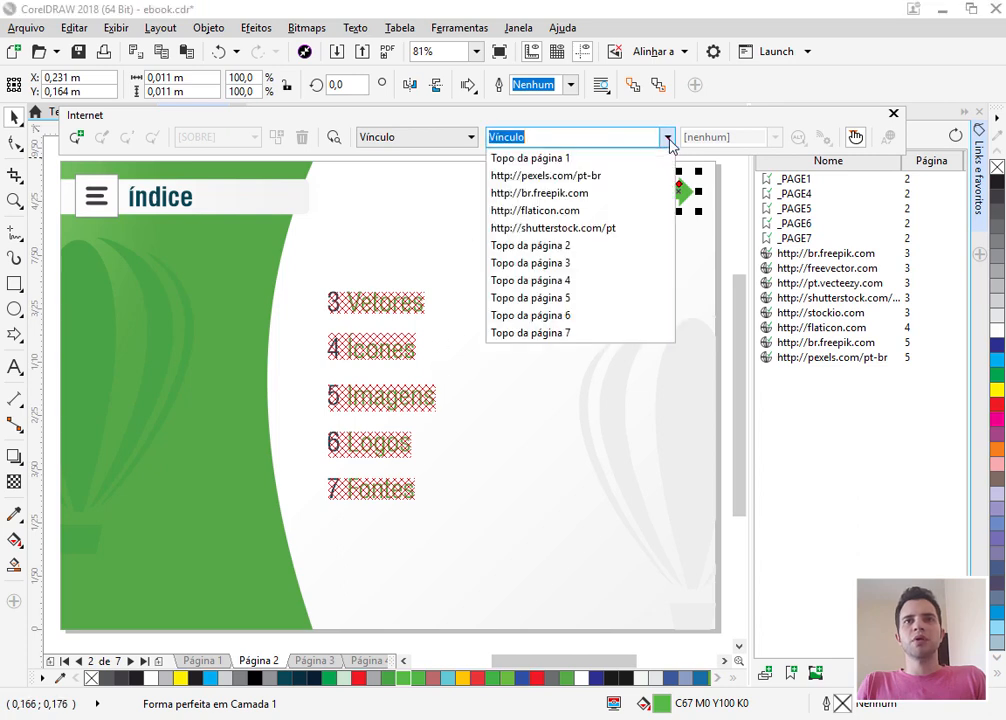
{"action": "left_click", "coordinate": [558, 264]}
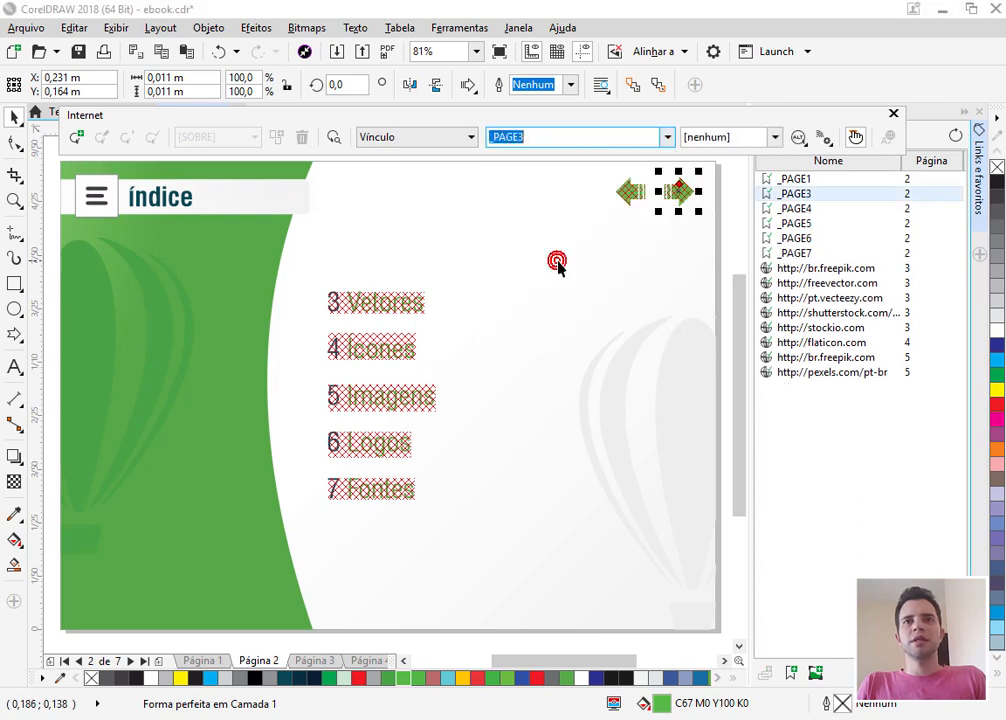
{"action": "left_click", "coordinate": [723, 257]}
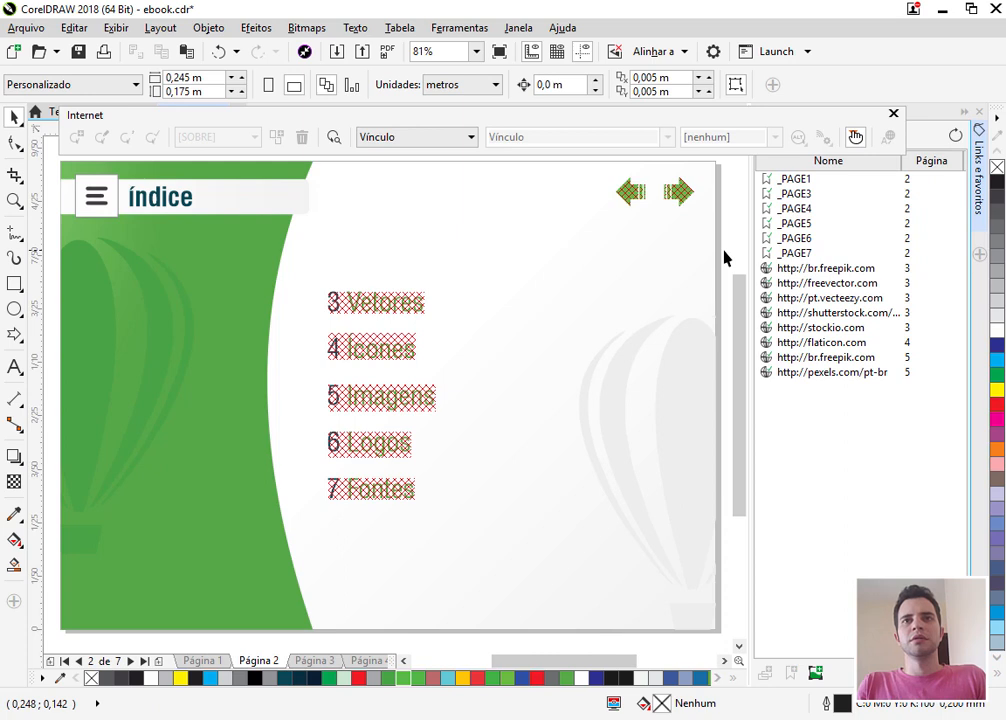
Paste the two arrows onto page 3 and link the right-pointing one to Topo da página 4.
{"action": "key", "text": "Page_Down"}
{"action": "key", "text": "ctrl+v"}
{"action": "left_click", "coordinate": [717, 258]}
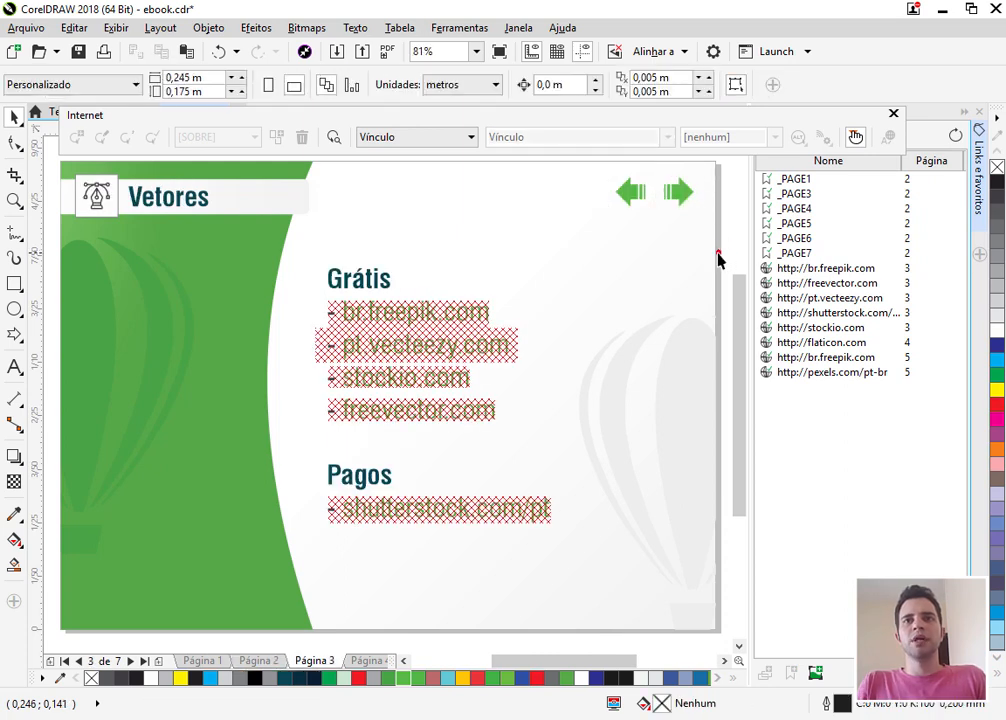
{"action": "left_click", "coordinate": [680, 193]}
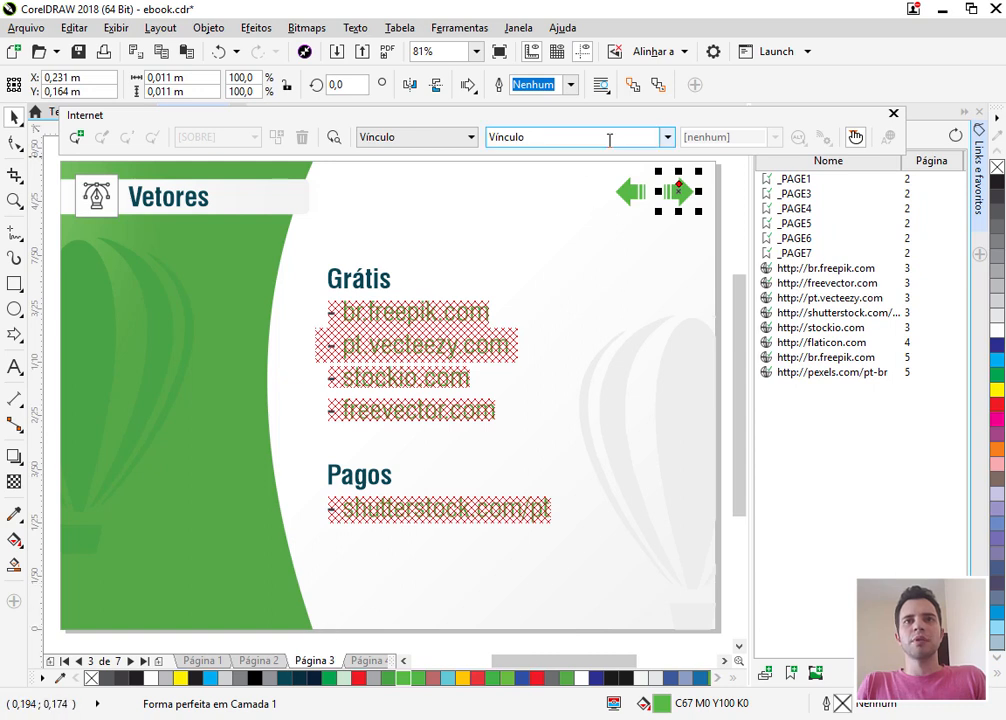
{"action": "left_click", "coordinate": [668, 137]}
{"action": "left_click", "coordinate": [600, 263]}
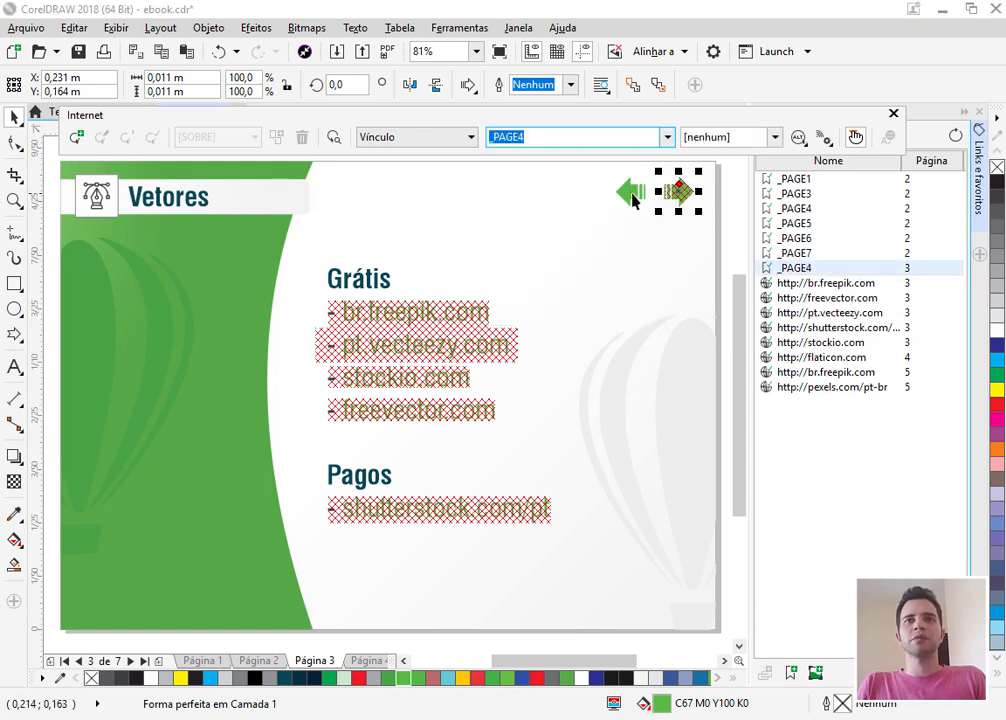
Link the left-pointing arrow on page 3 to Topo da página 2.
{"action": "left_click", "coordinate": [631, 194]}
{"action": "left_click", "coordinate": [668, 139]}
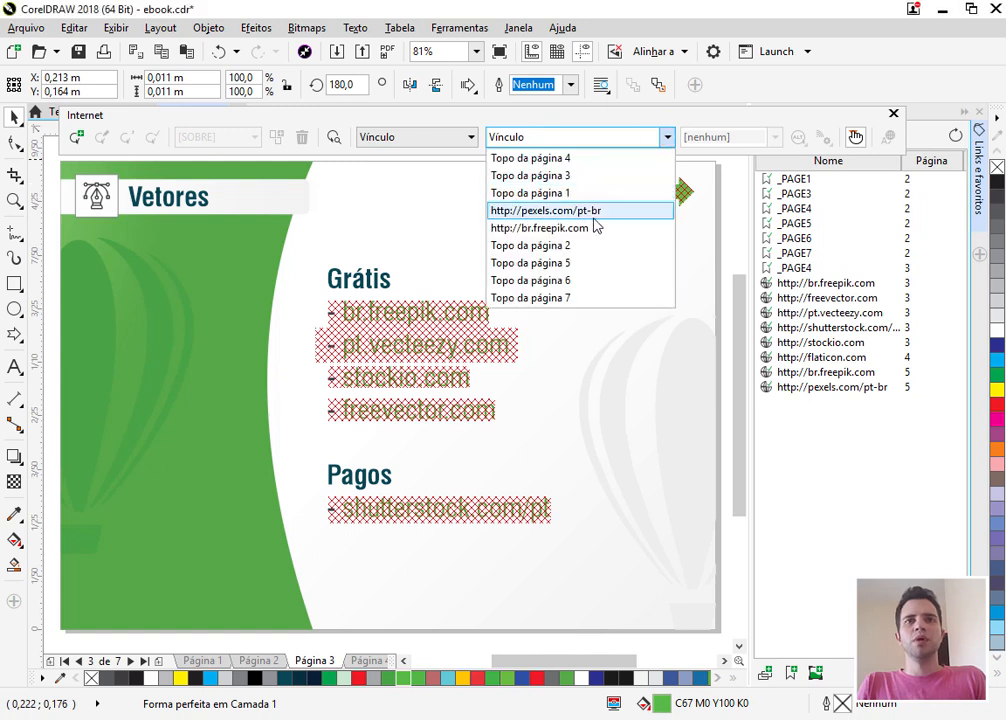
{"action": "left_click", "coordinate": [569, 252]}
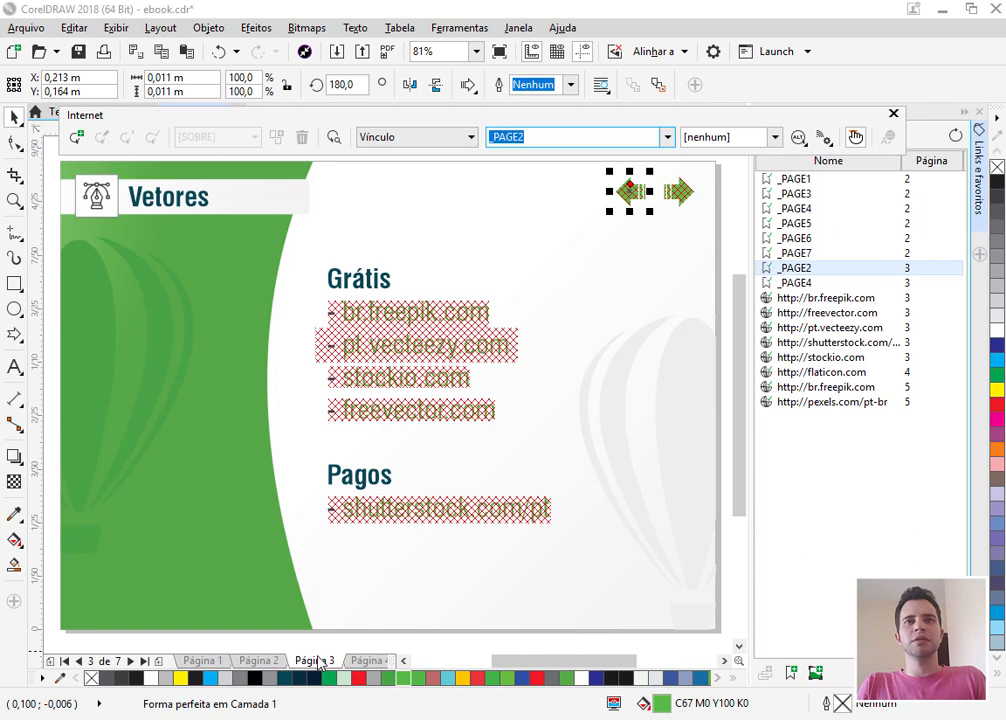
{"action": "left_click", "coordinate": [677, 191]}
{"action": "left_click", "coordinate": [726, 230]}
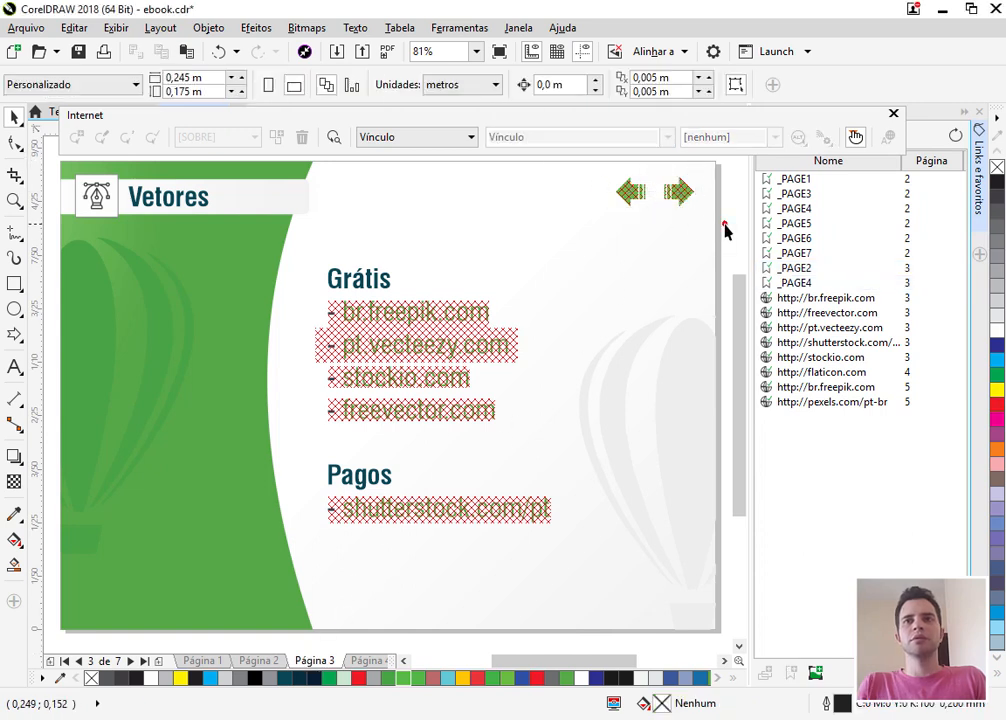
Paste the two arrows onto page 4 and link the left-pointing one to Topo da página 3.
{"action": "key", "text": "Page_Down"}
{"action": "key", "text": "ctrl+v"}
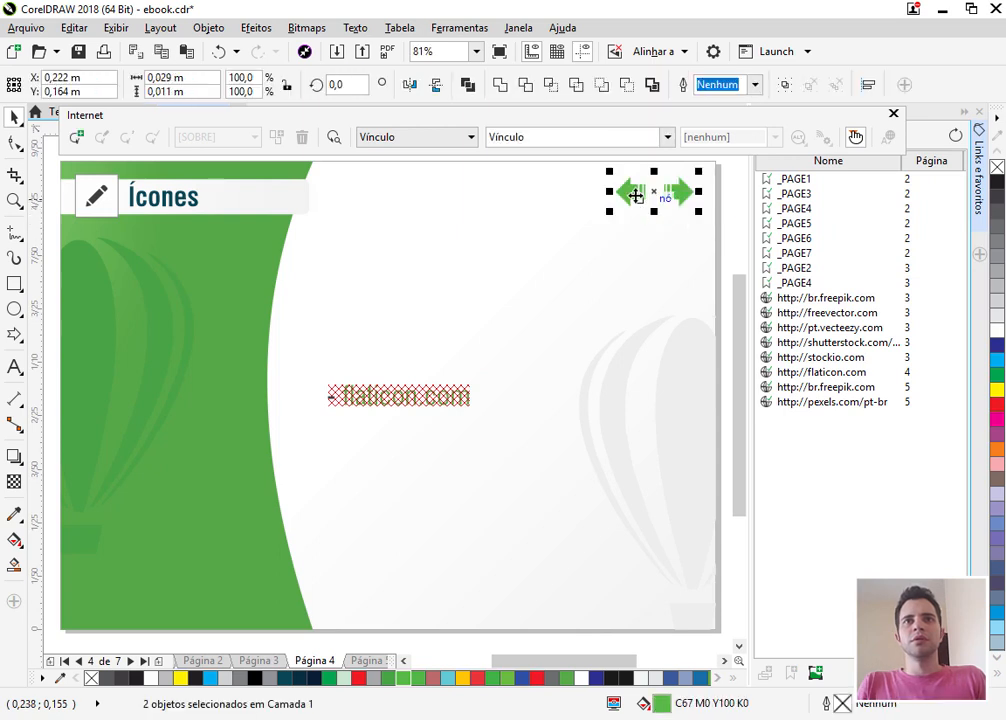
{"action": "left_click", "coordinate": [704, 241]}
{"action": "left_click", "coordinate": [642, 190]}
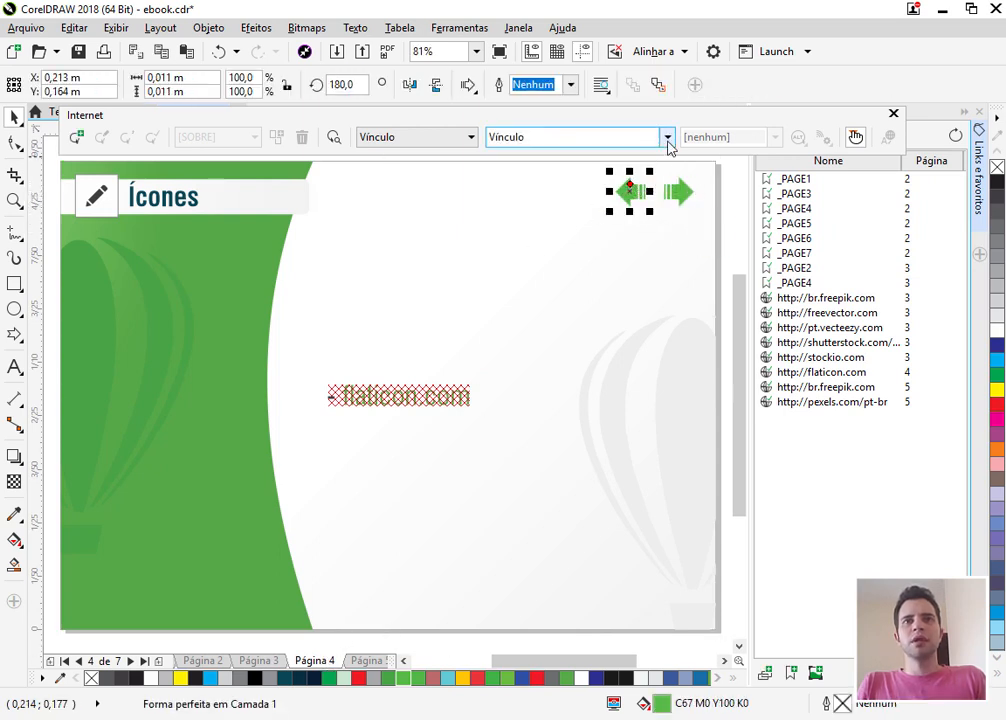
{"action": "left_click", "coordinate": [667, 137]}
{"action": "left_click", "coordinate": [573, 193]}
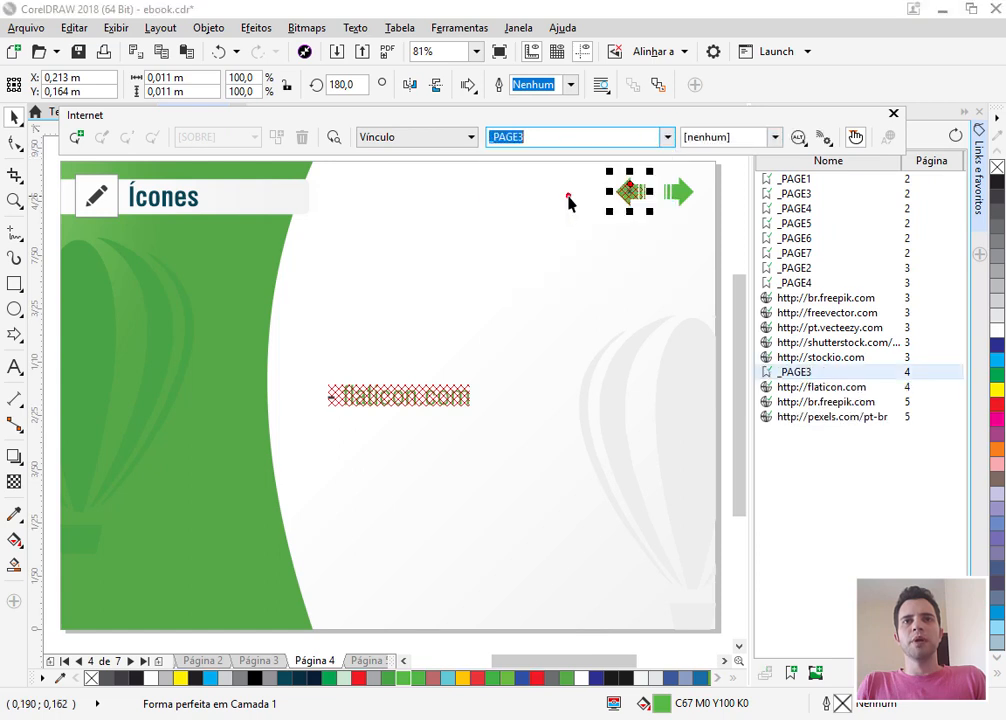
Link the right-pointing arrow on page 4 to Topo da página 5.
{"action": "left_click", "coordinate": [680, 192]}
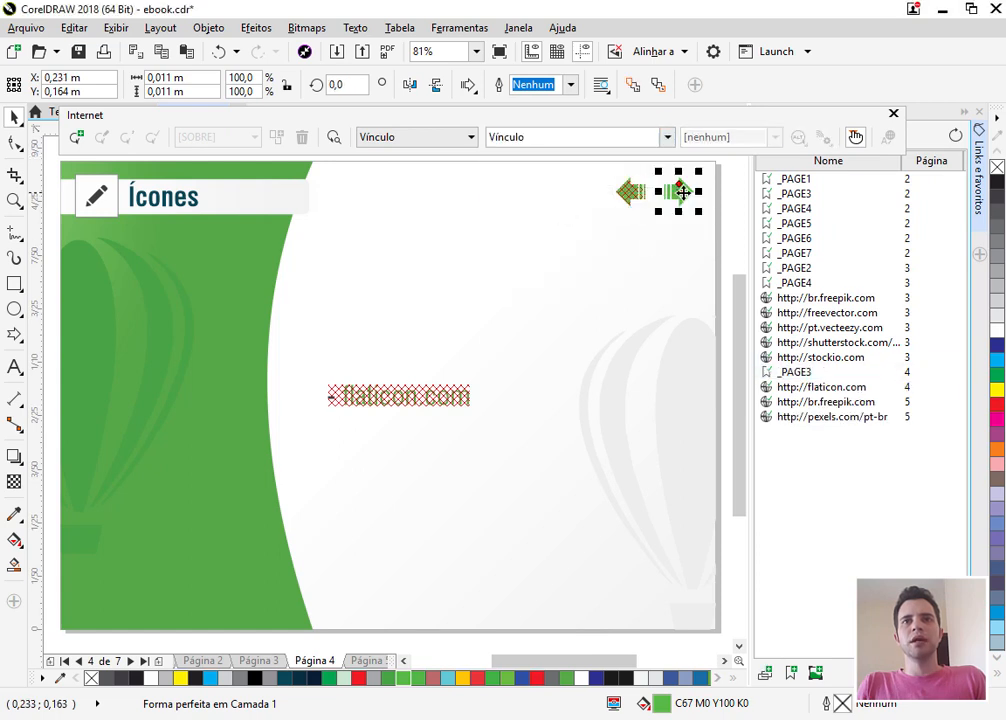
{"action": "left_click", "coordinate": [667, 137]}
{"action": "left_click", "coordinate": [560, 246]}
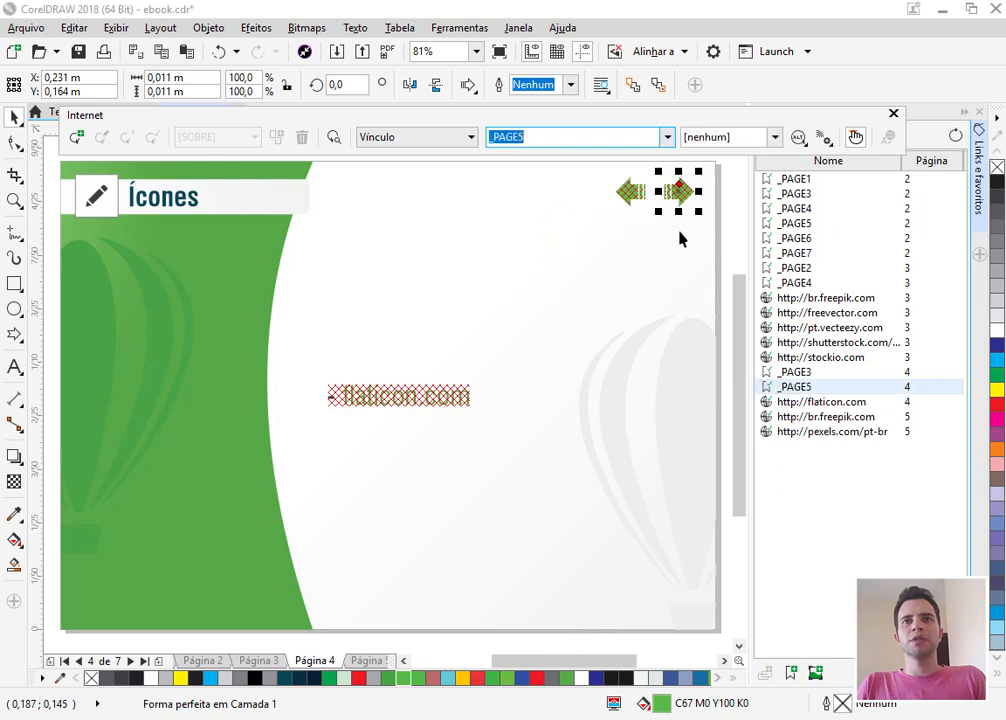
{"action": "left_click", "coordinate": [721, 220]}
Paste the two arrows onto page 5 and delete the small grey text overlapping them.
{"action": "key", "text": "Page_Down"}
{"action": "key", "text": "ctrl+v"}
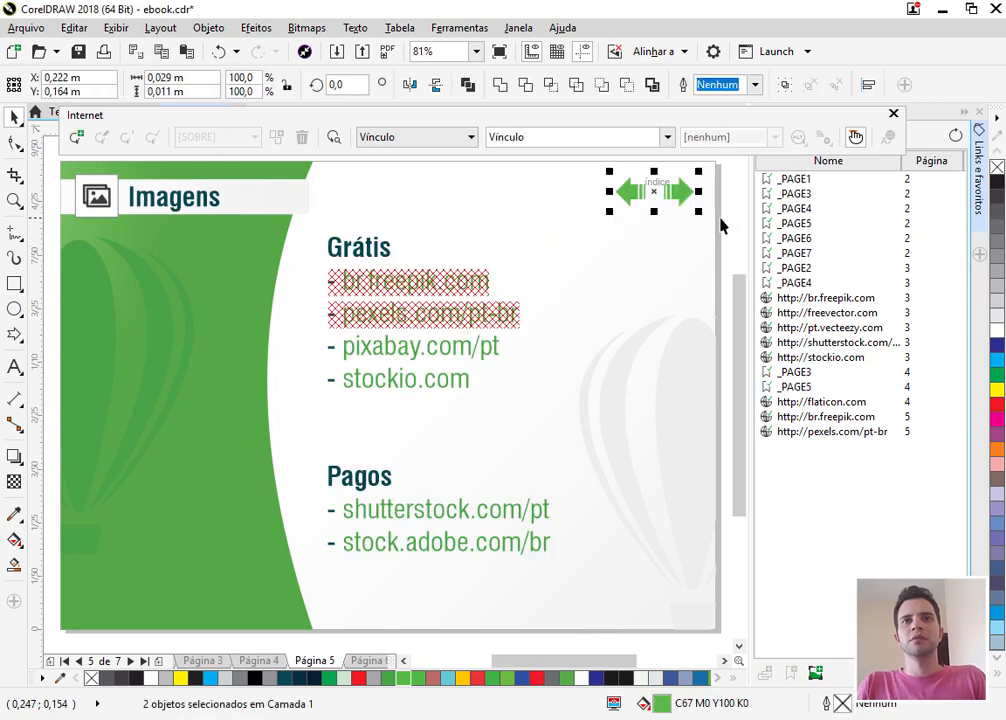
{"action": "left_click", "coordinate": [654, 187]}
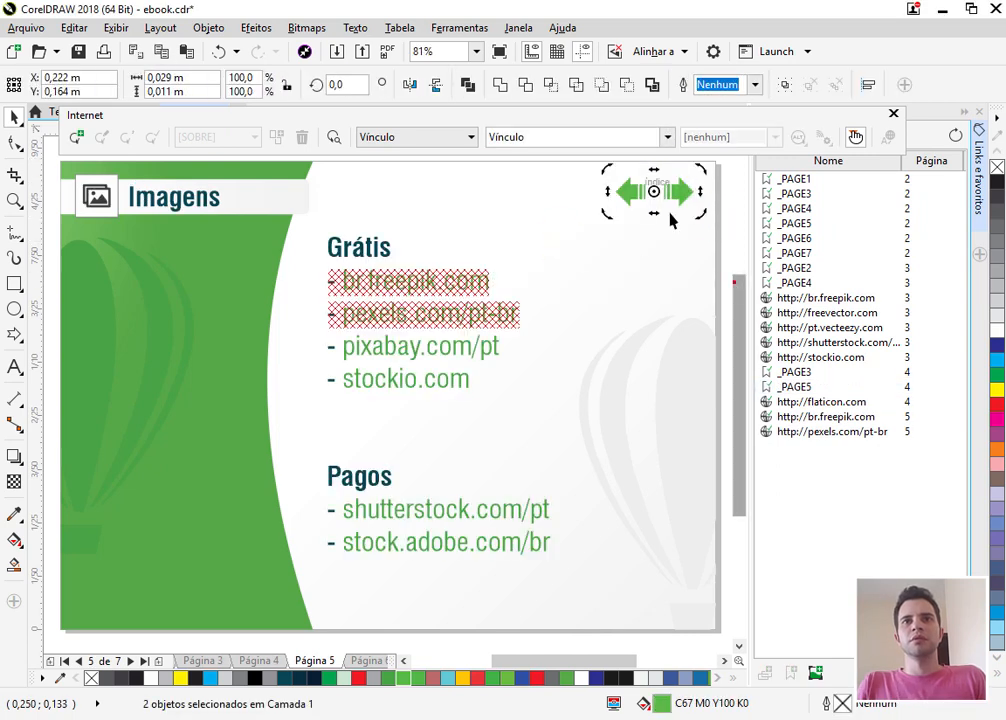
{"action": "left_click", "coordinate": [713, 299]}
{"action": "left_click", "coordinate": [656, 185]}
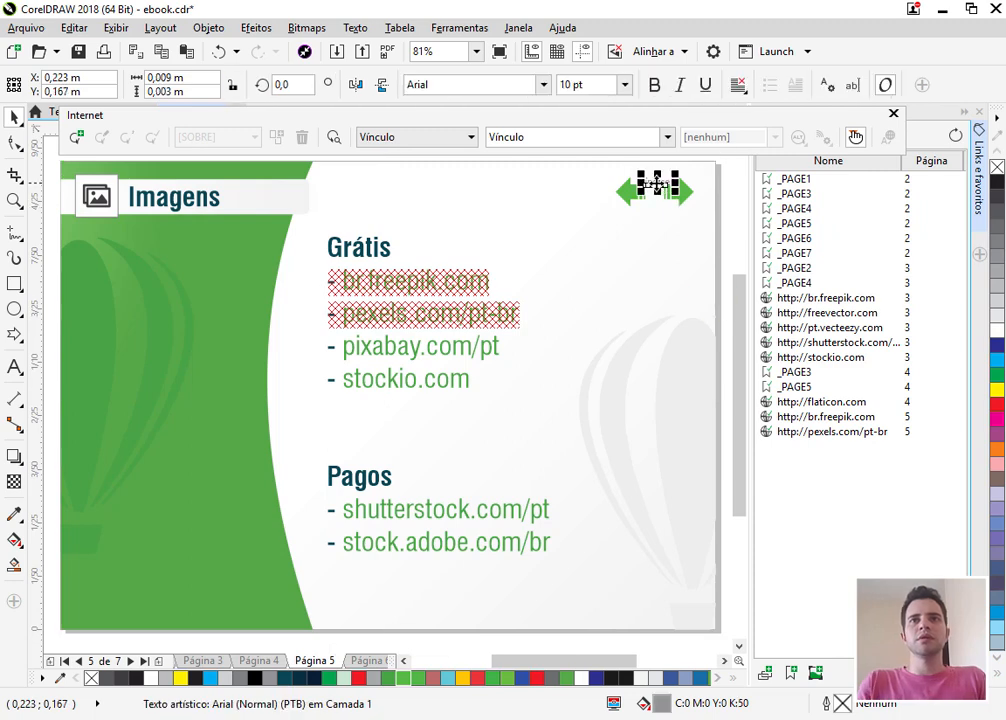
{"action": "key", "text": "Delete"}
Link the right-pointing arrow on page 5 to Topo da página 6.
{"action": "left_click", "coordinate": [687, 194]}
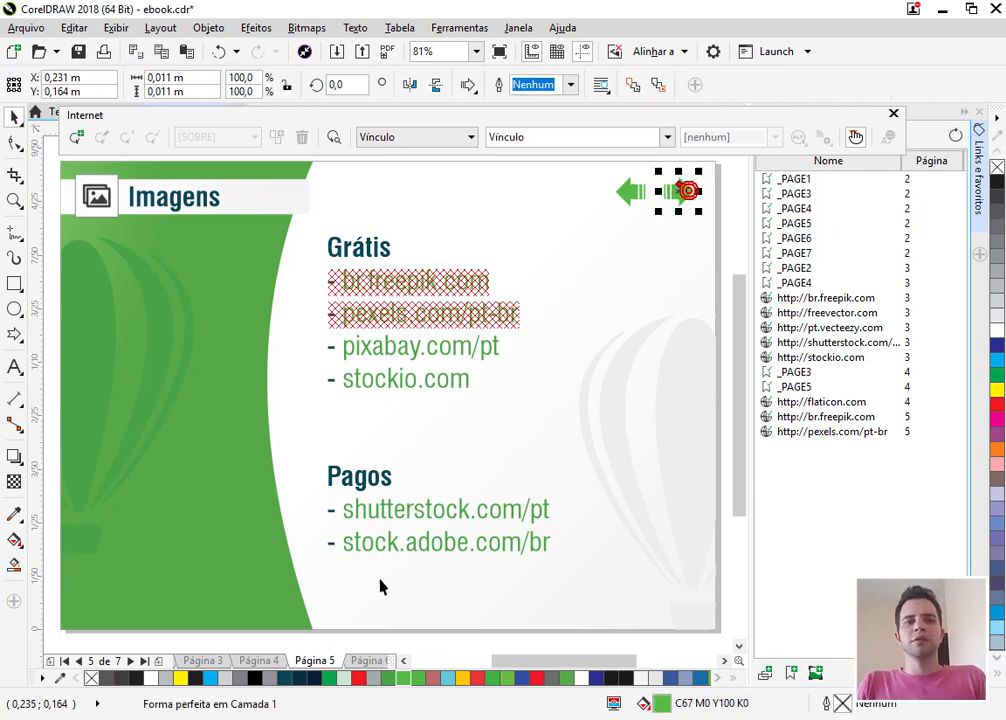
{"action": "left_click", "coordinate": [666, 137]}
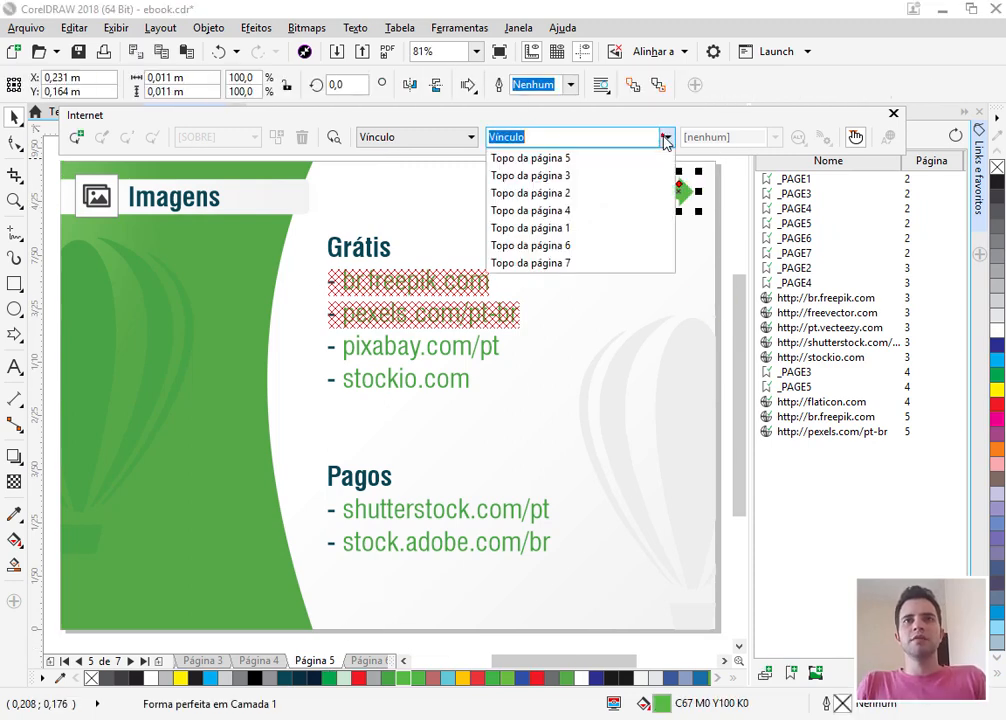
{"action": "left_click", "coordinate": [556, 250]}
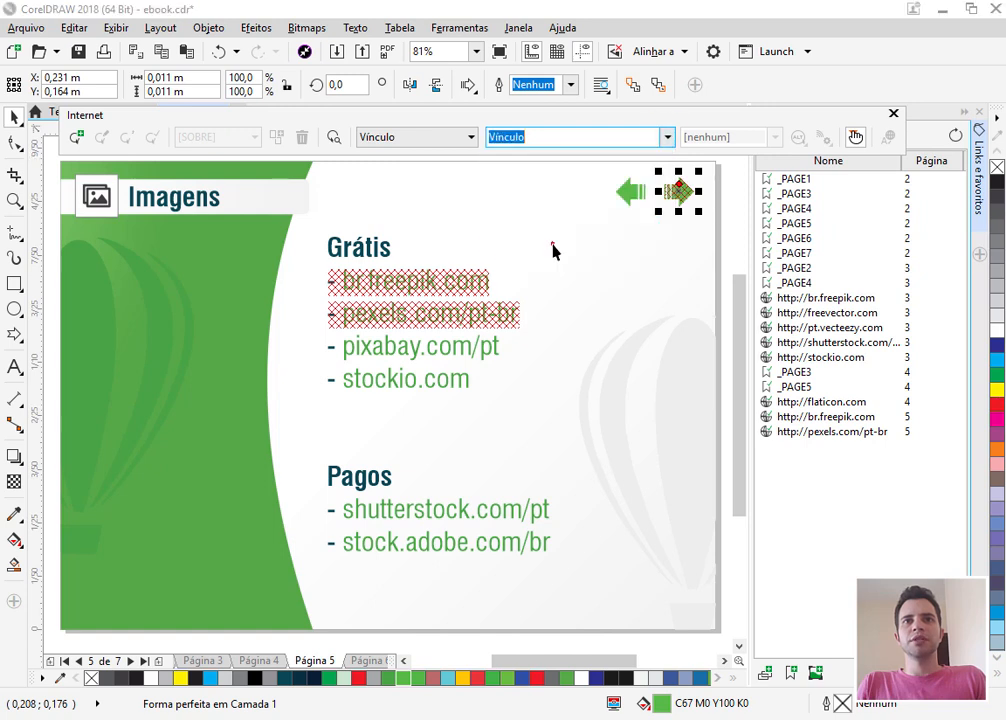
Link the left-pointing arrow on page 5 to Topo da página 4.
{"action": "left_click", "coordinate": [631, 197]}
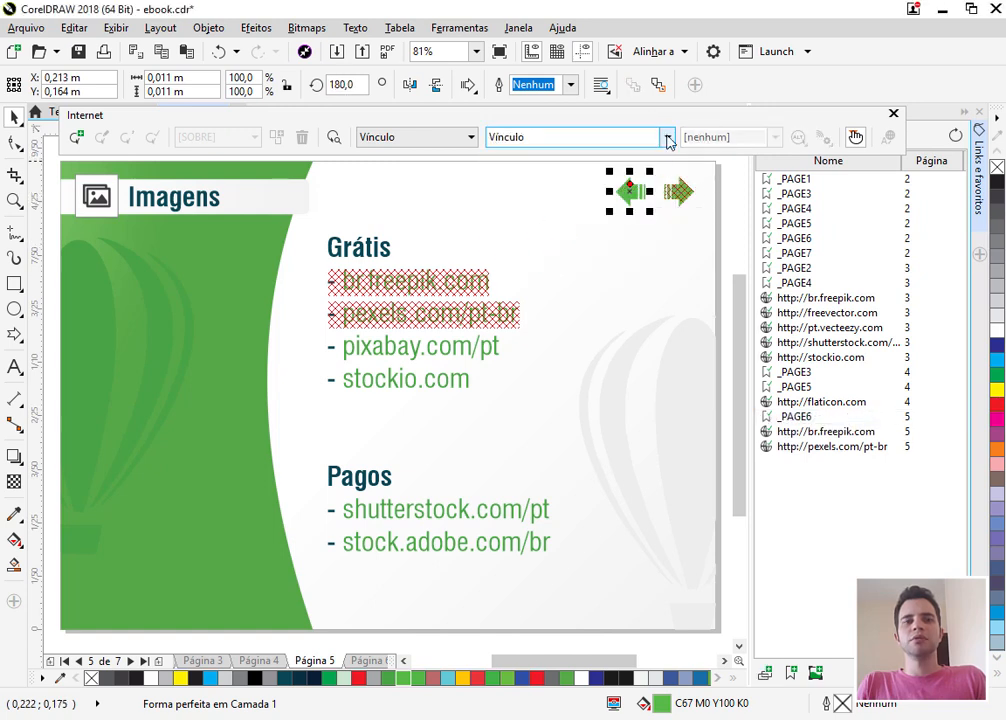
{"action": "left_click", "coordinate": [666, 137]}
{"action": "left_click", "coordinate": [559, 229]}
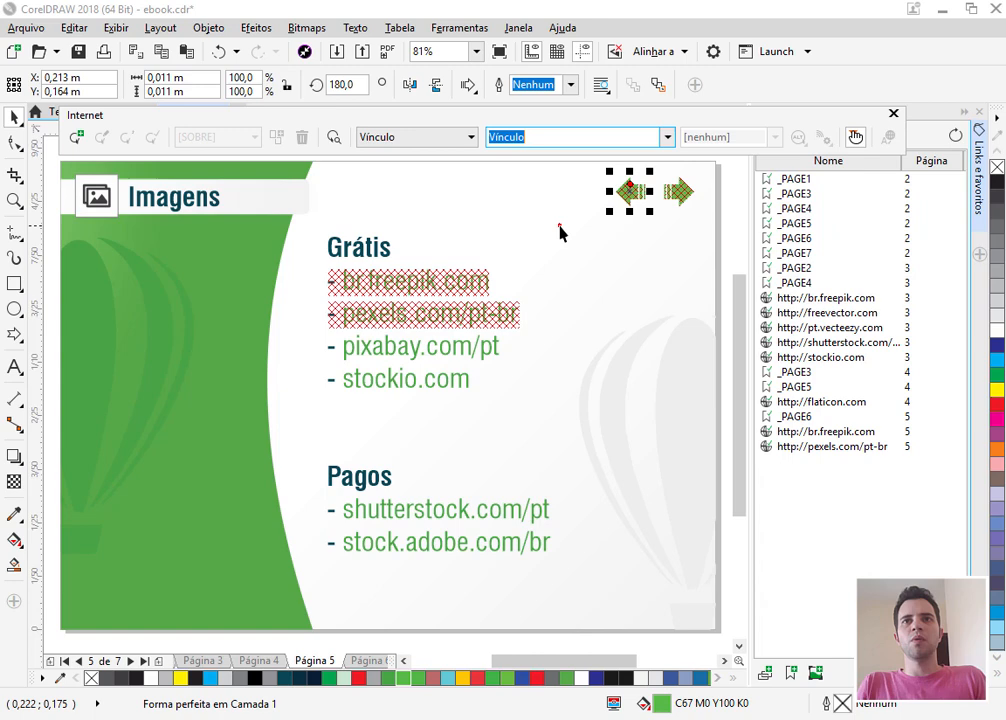
{"action": "left_click", "coordinate": [725, 219]}
Paste the two arrows onto page 6 and link the right-pointing one to Topo da página 7.
{"action": "key", "text": "Page_Down"}
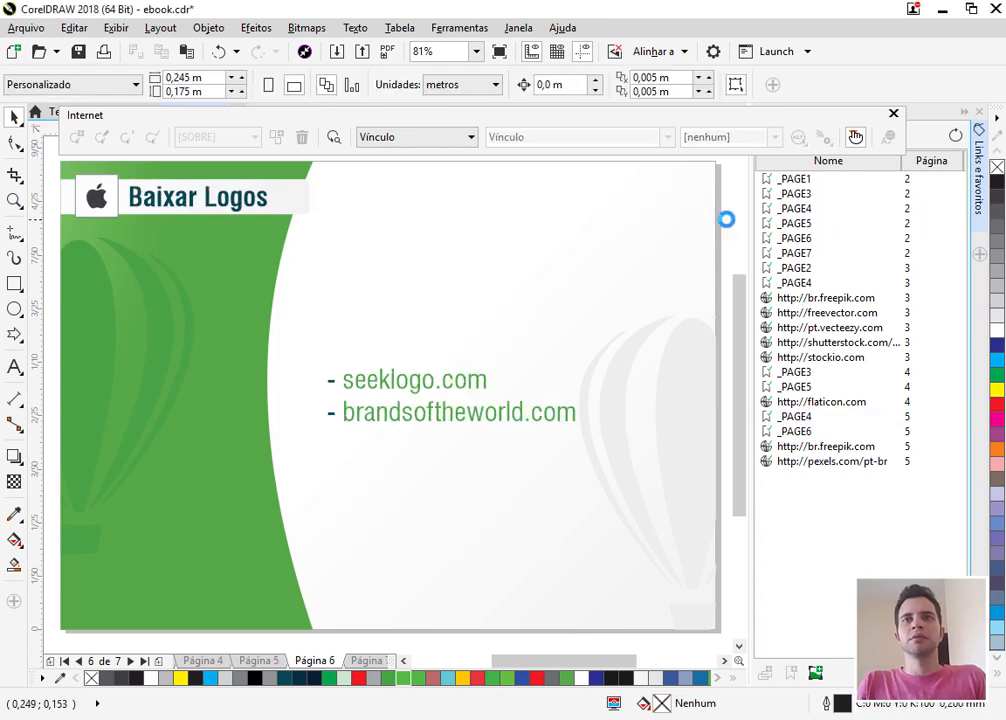
{"action": "key", "text": "ctrl+v"}
{"action": "left_click", "coordinate": [700, 204]}
{"action": "left_click", "coordinate": [672, 190]}
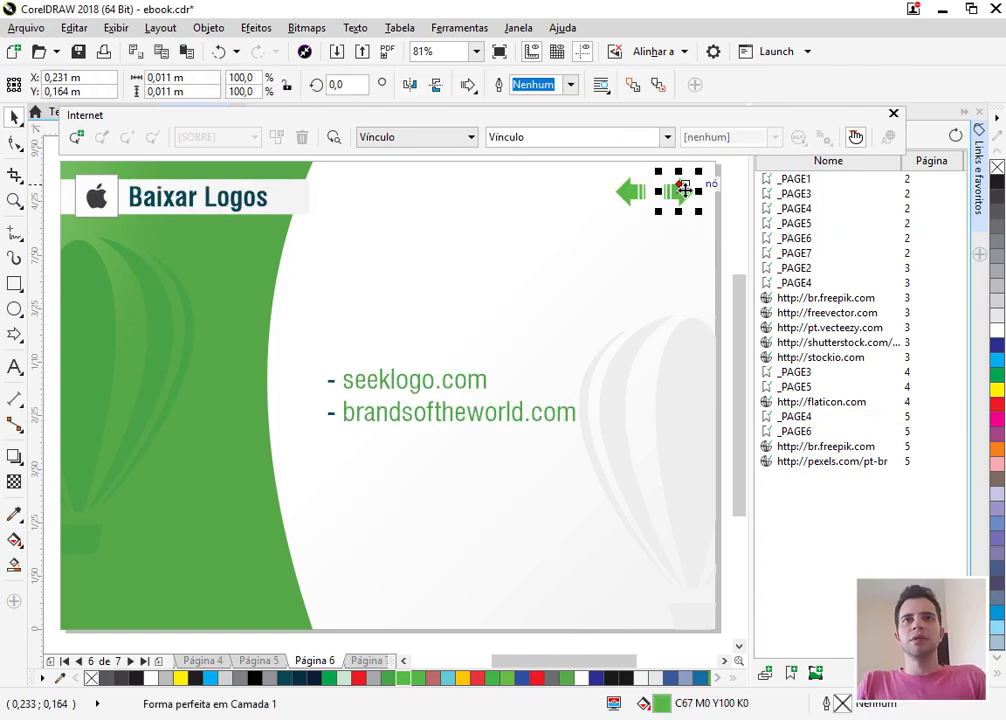
{"action": "left_click", "coordinate": [667, 138]}
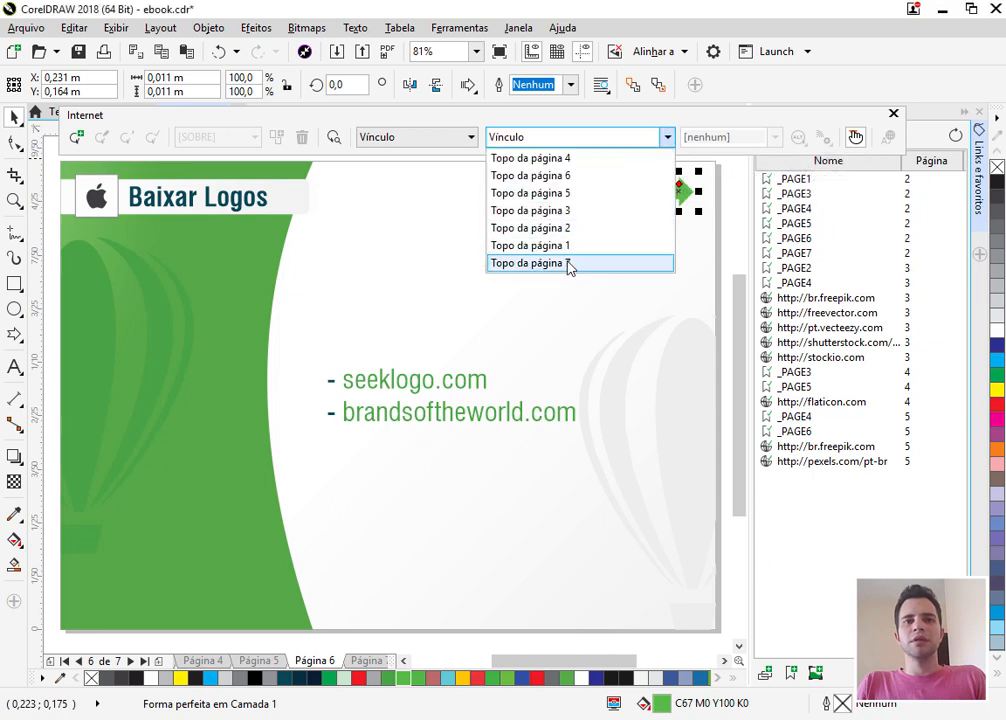
{"action": "left_click", "coordinate": [567, 263]}
Link the left-pointing arrow on page 6 to Topo da página 5.
{"action": "left_click", "coordinate": [630, 190]}
{"action": "left_click", "coordinate": [667, 138]}
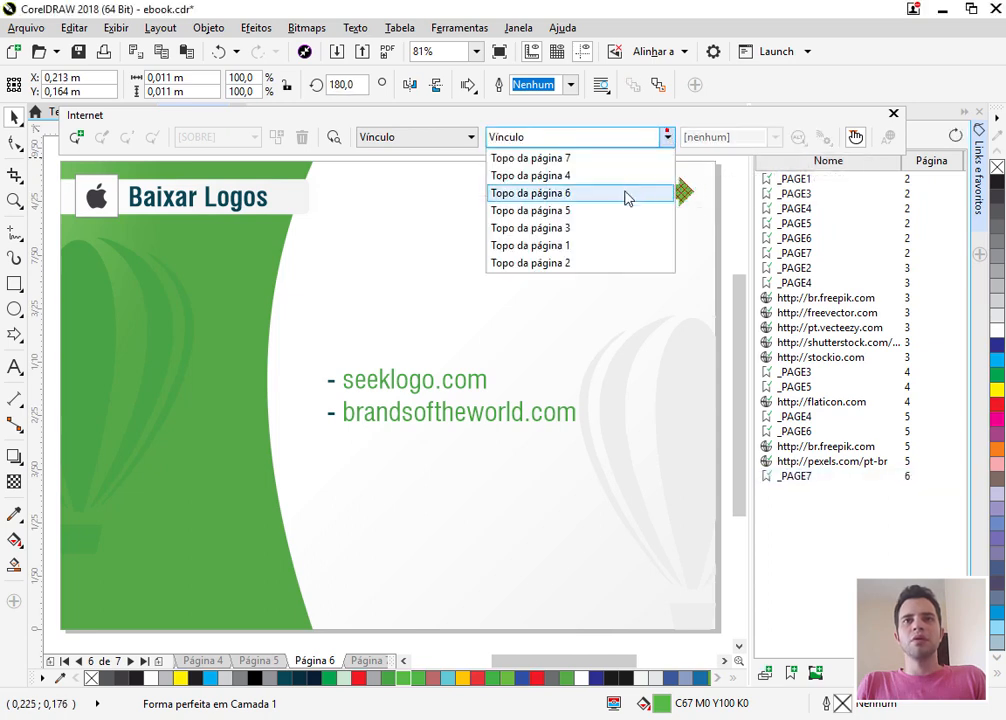
{"action": "left_click", "coordinate": [561, 211]}
{"action": "left_click", "coordinate": [660, 299]}
Delete the right-pointing arrow on page 7, keeping only the left-pointing one.
{"action": "key", "text": "Page_Down"}
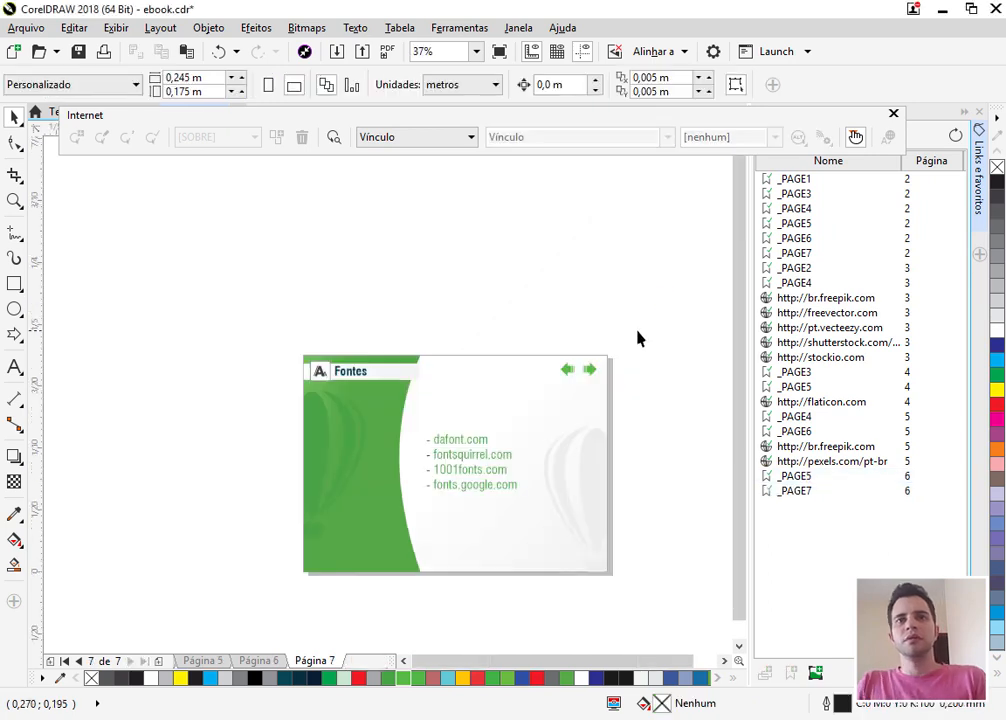
{"action": "scroll", "coordinate": [638, 337], "scroll_direction": "up", "scroll_amount": 2}
{"action": "left_click", "coordinate": [676, 190]}
{"action": "key", "text": "Delete"}
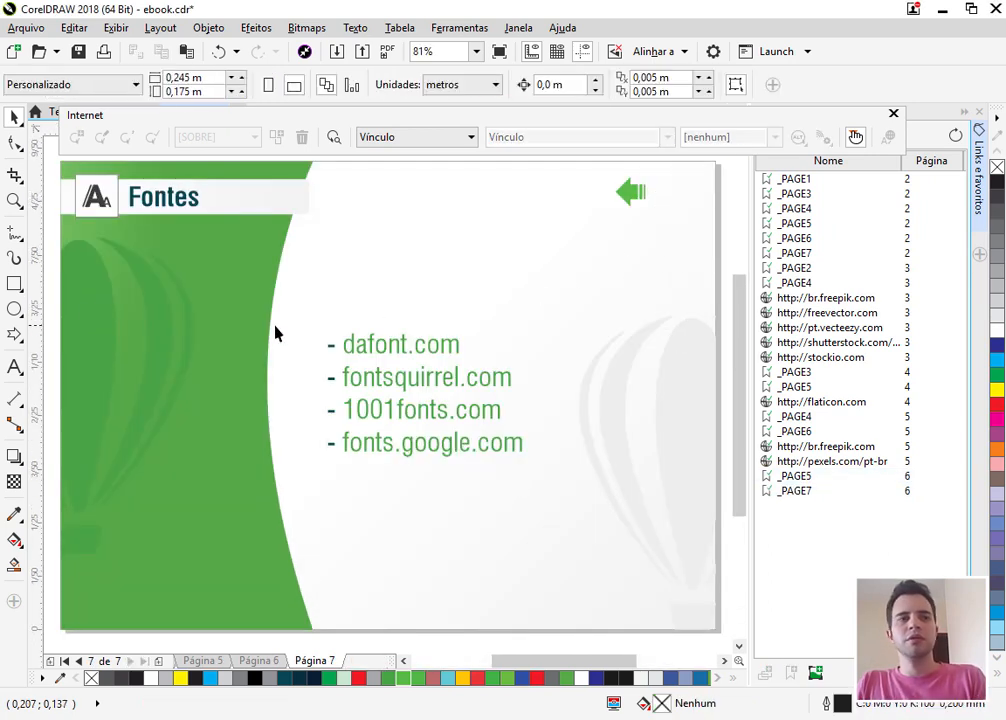
Add the artistic text "Início" beside the left-pointing arrow on page 7.
{"action": "left_click", "coordinate": [15, 367]}
{"action": "left_click", "coordinate": [662, 188]}
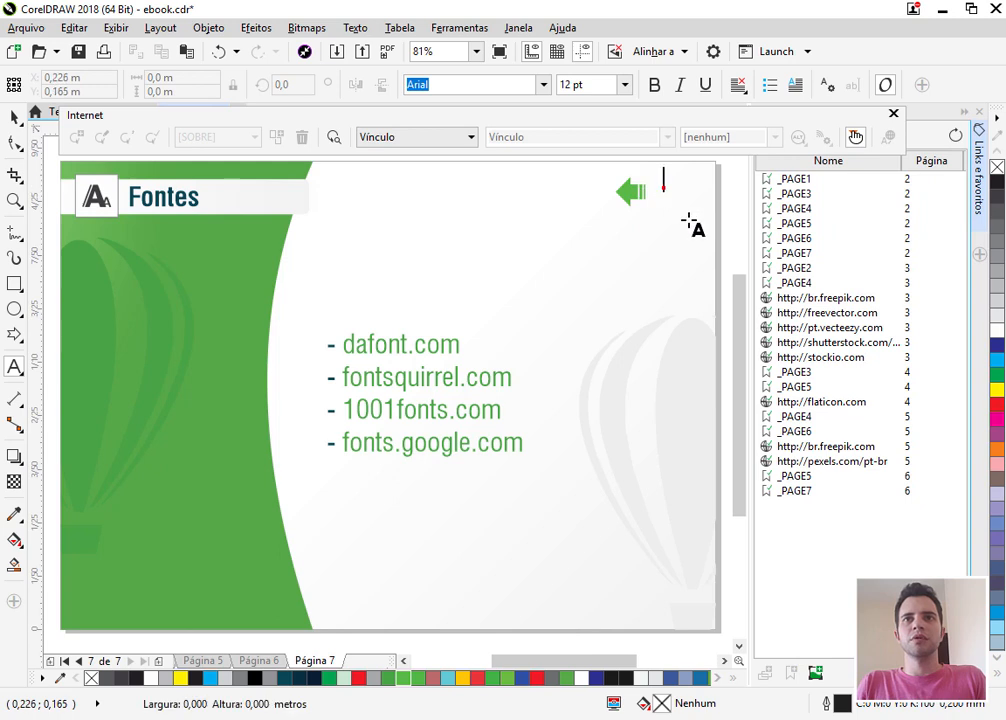
{"action": "type", "text": "Início"}
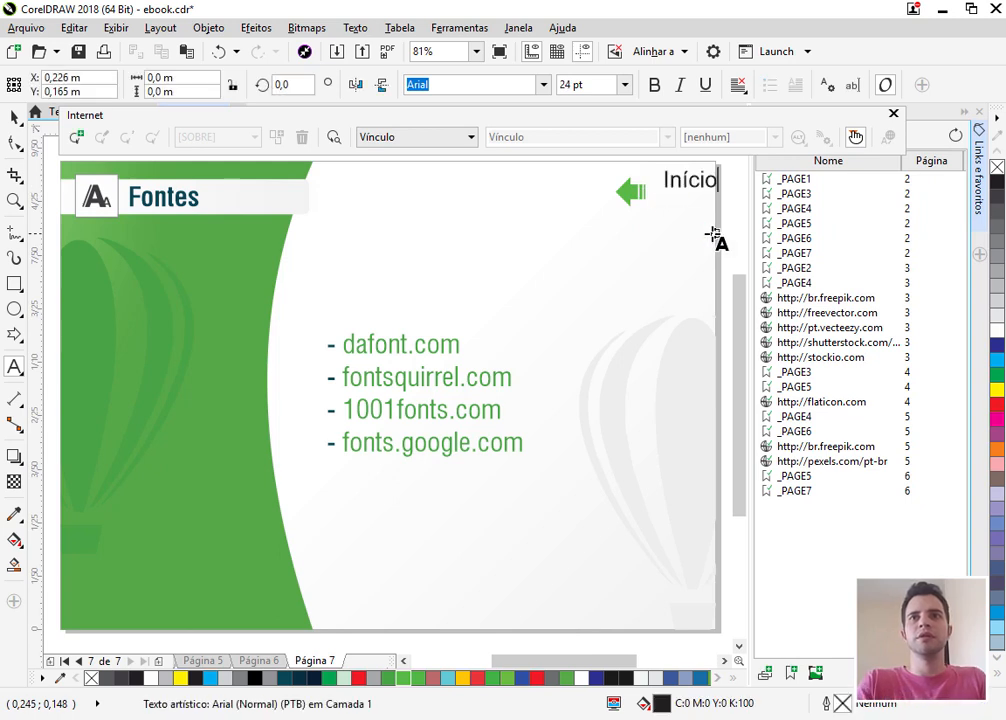
Scale the Início text down to about 15.4 pt beside the arrow and fill it with the green C67 M0 Y100 K0.
{"action": "left_click", "coordinate": [12, 120]}
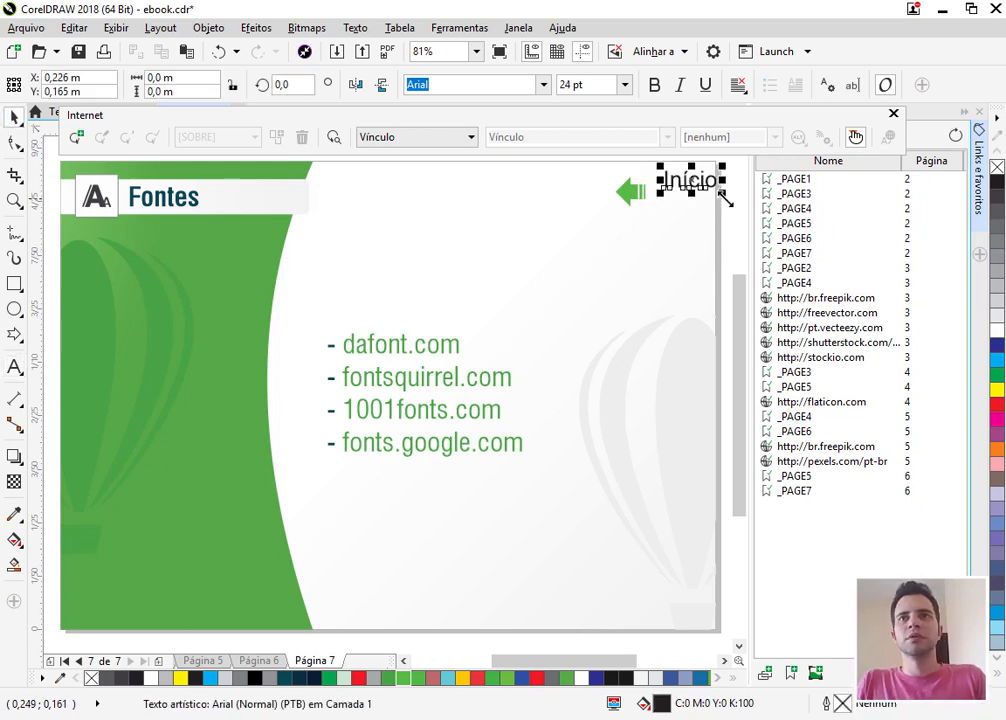
{"action": "left_click_drag", "start_coordinate": [723, 197], "coordinate": [705, 215]}
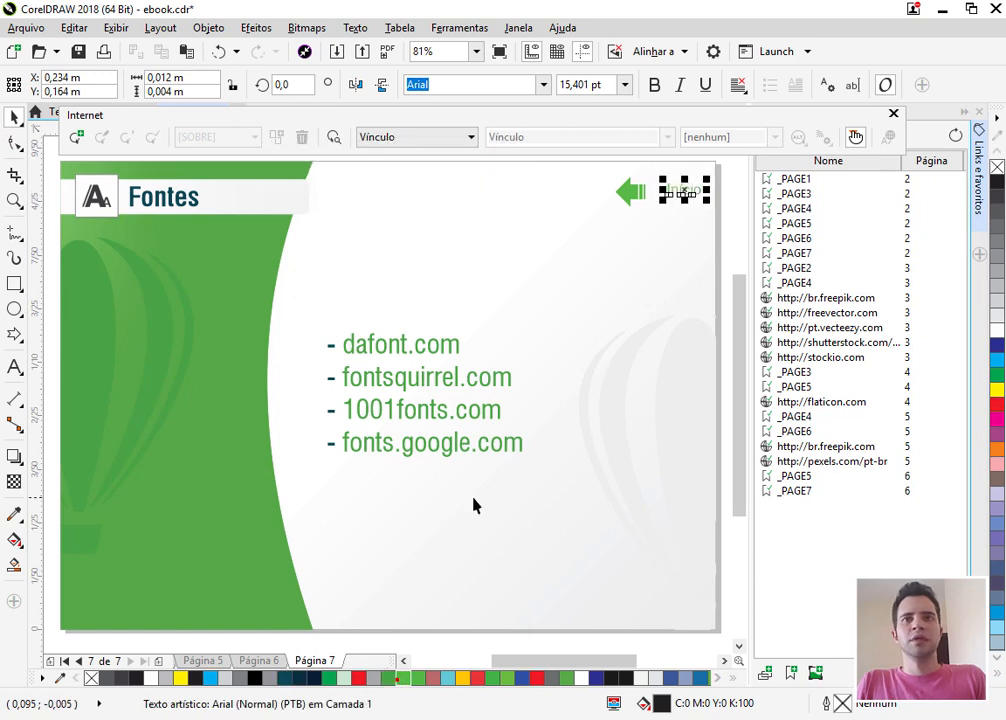
{"action": "left_click", "coordinate": [316, 678]}
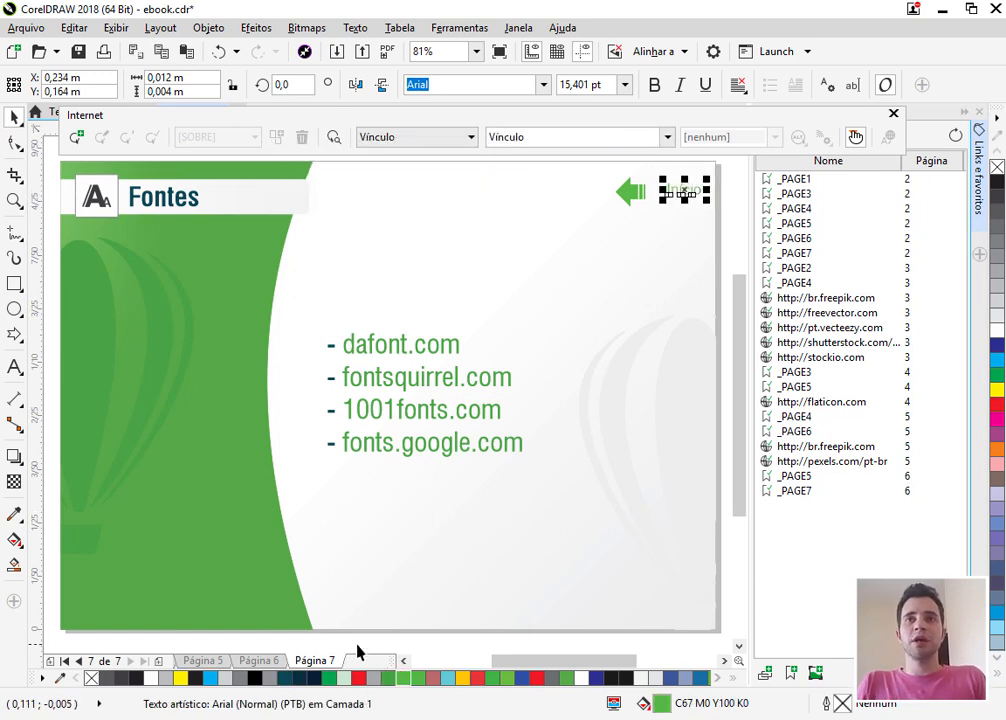
Link the Início text to Topo da página 1 and the left-pointing arrow on page 7 to Topo da página 6.
{"action": "left_click", "coordinate": [667, 138]}
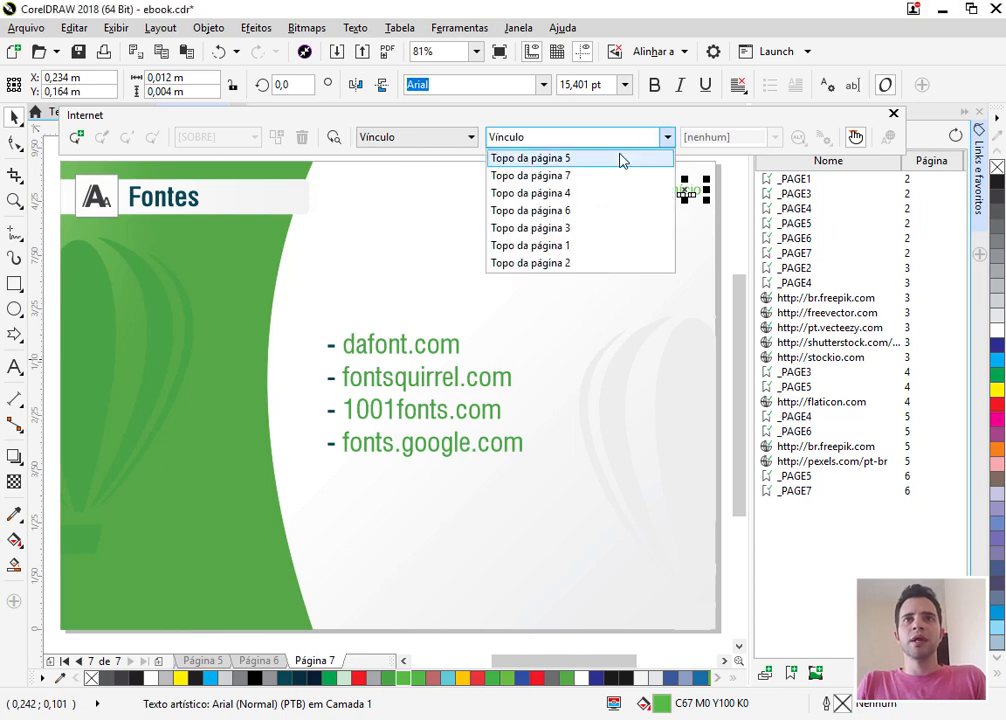
{"action": "left_click", "coordinate": [557, 247]}
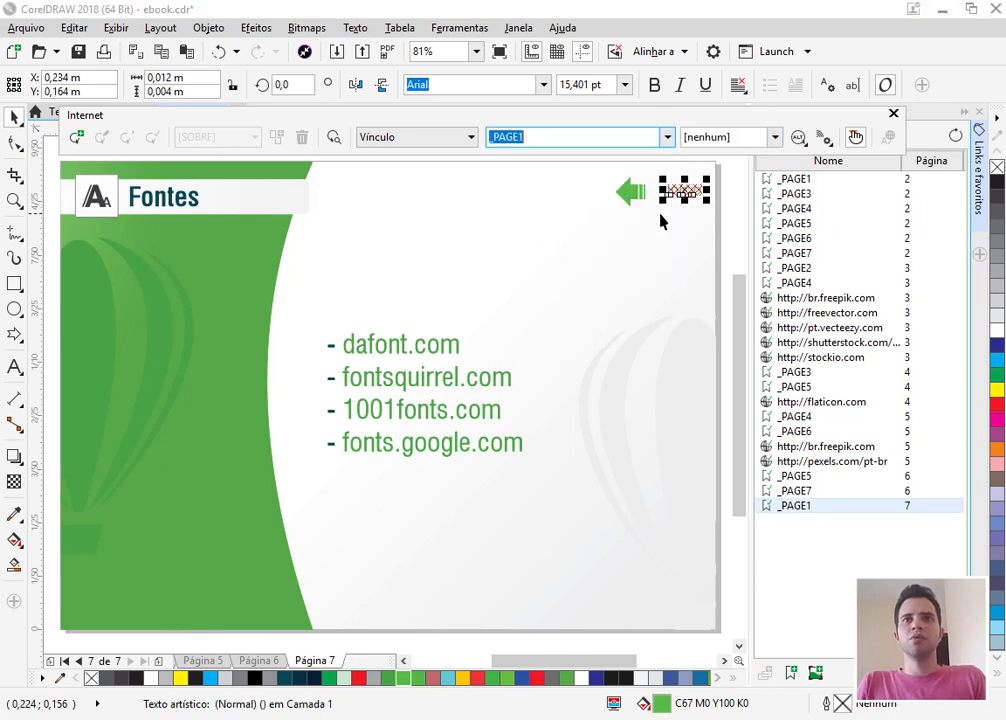
{"action": "left_click", "coordinate": [635, 200]}
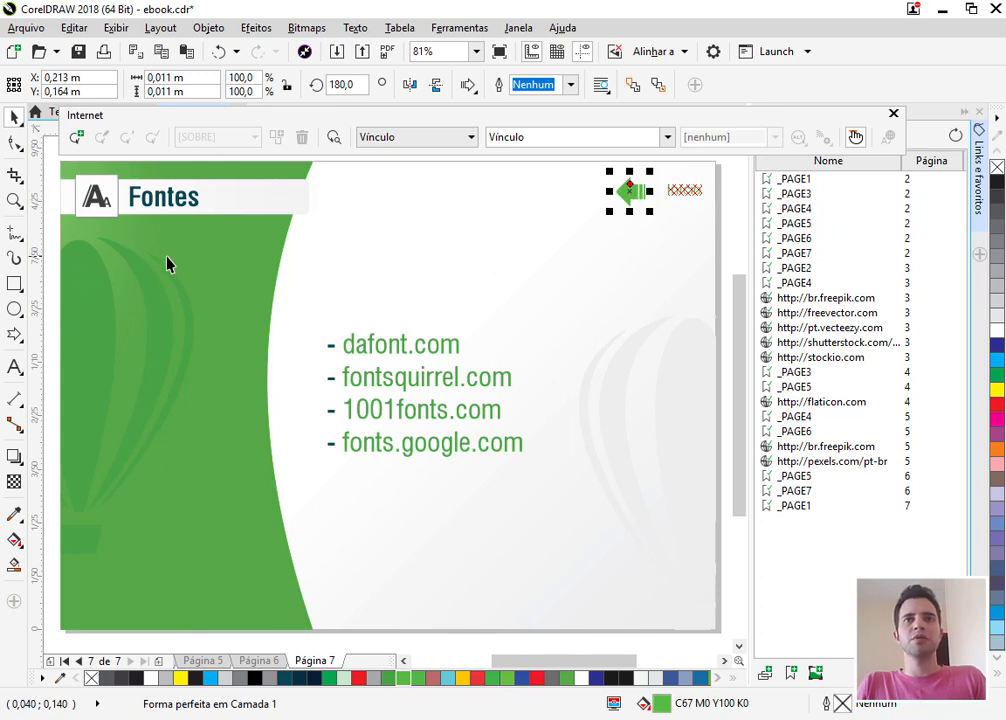
{"action": "left_click", "coordinate": [667, 138]}
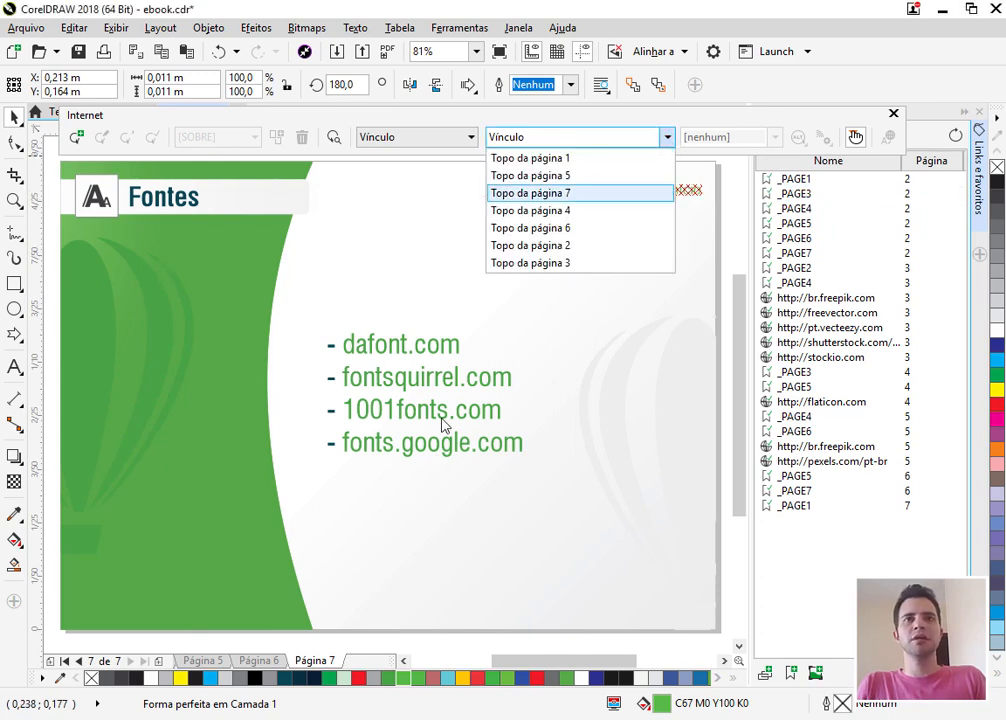
{"action": "left_click", "coordinate": [551, 230]}
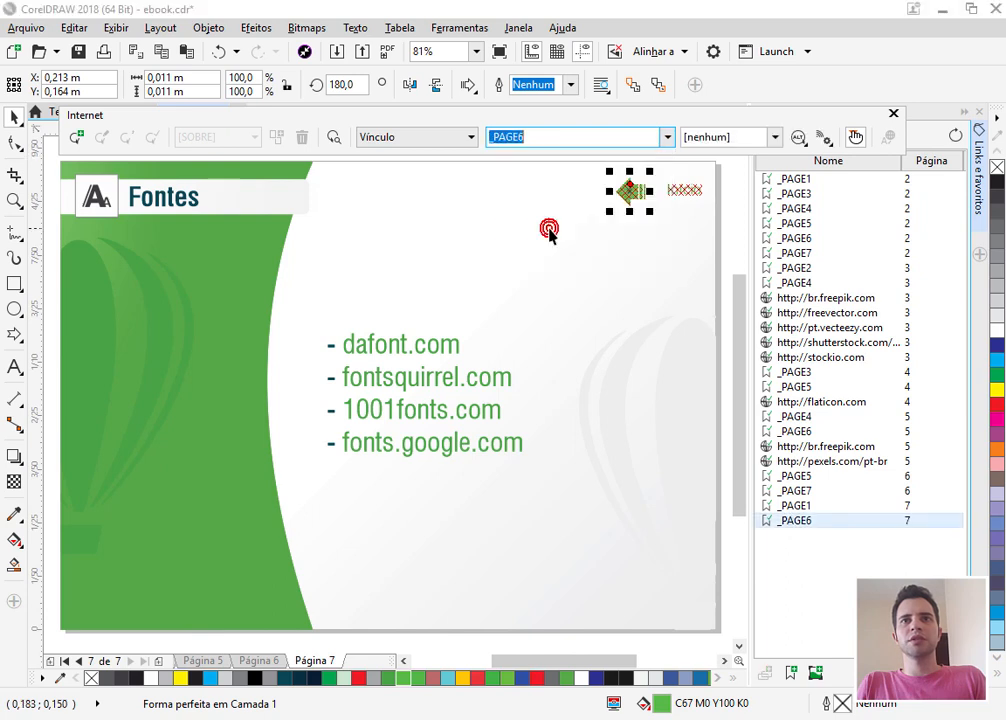
{"action": "left_click", "coordinate": [566, 326]}
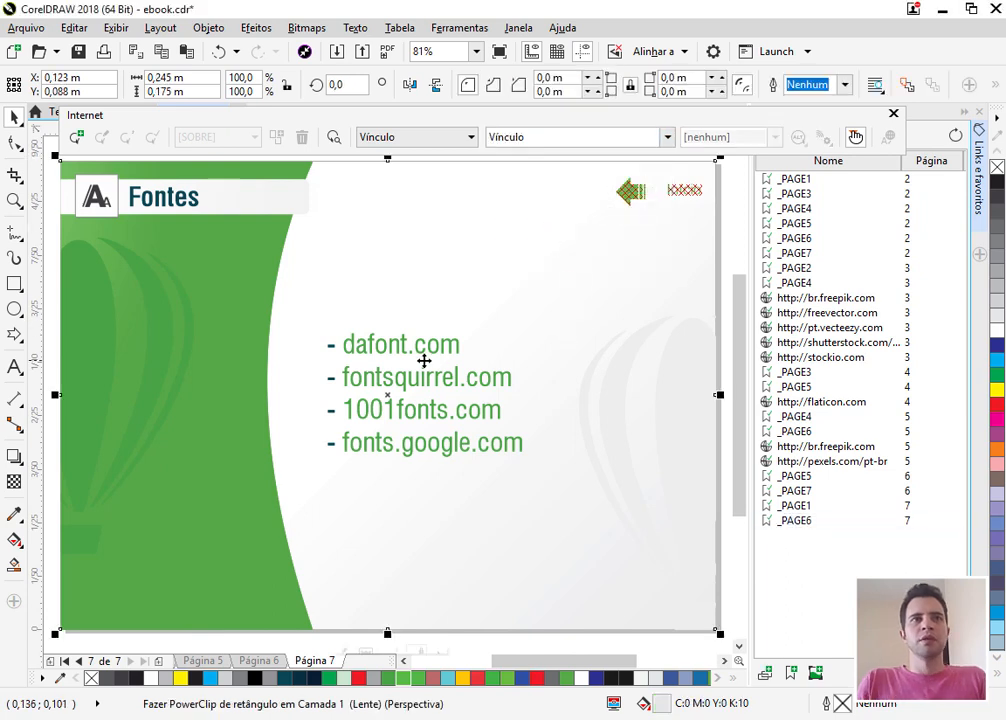
Page back through the e-book to the cover and return to the index to check the linked arrows and entries.
{"action": "key", "text": "Page_Up"}
{"action": "key", "text": "Page_Up"}
{"action": "key", "text": "Page_Up"}
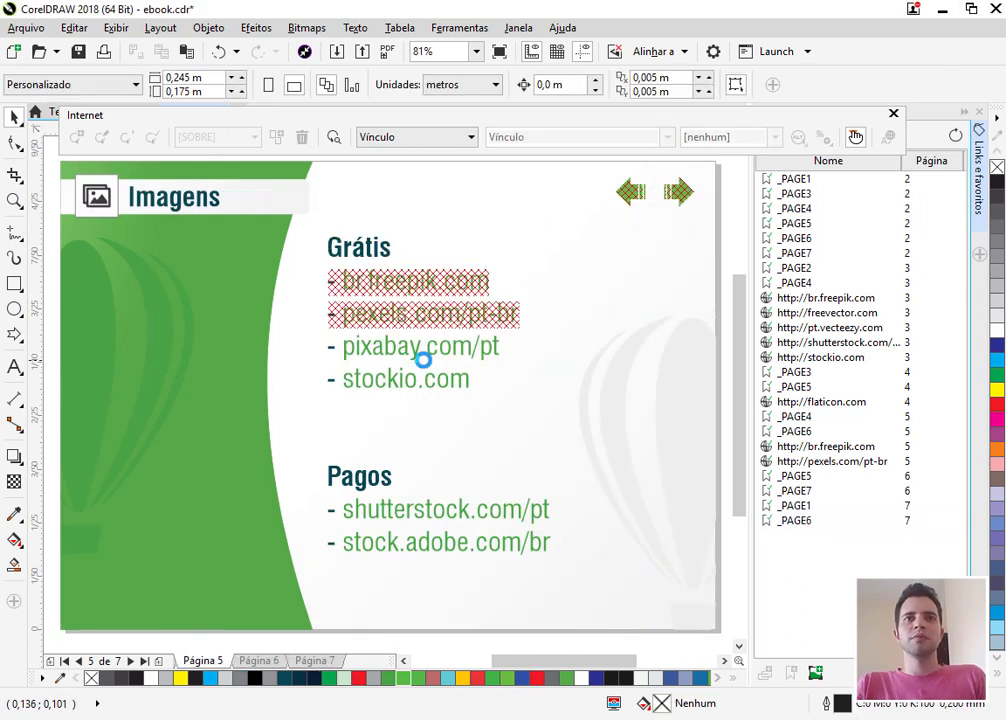
{"action": "key", "text": "Page_Up"}
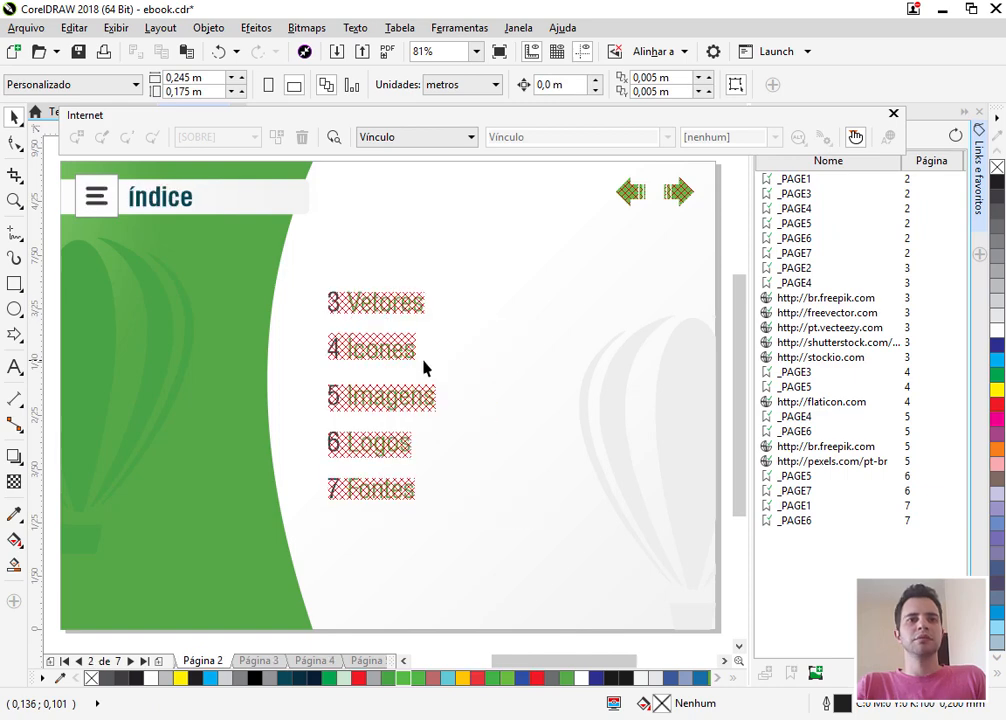
{"action": "key", "text": "Page_Up"}
{"action": "key", "text": "Page_Down"}
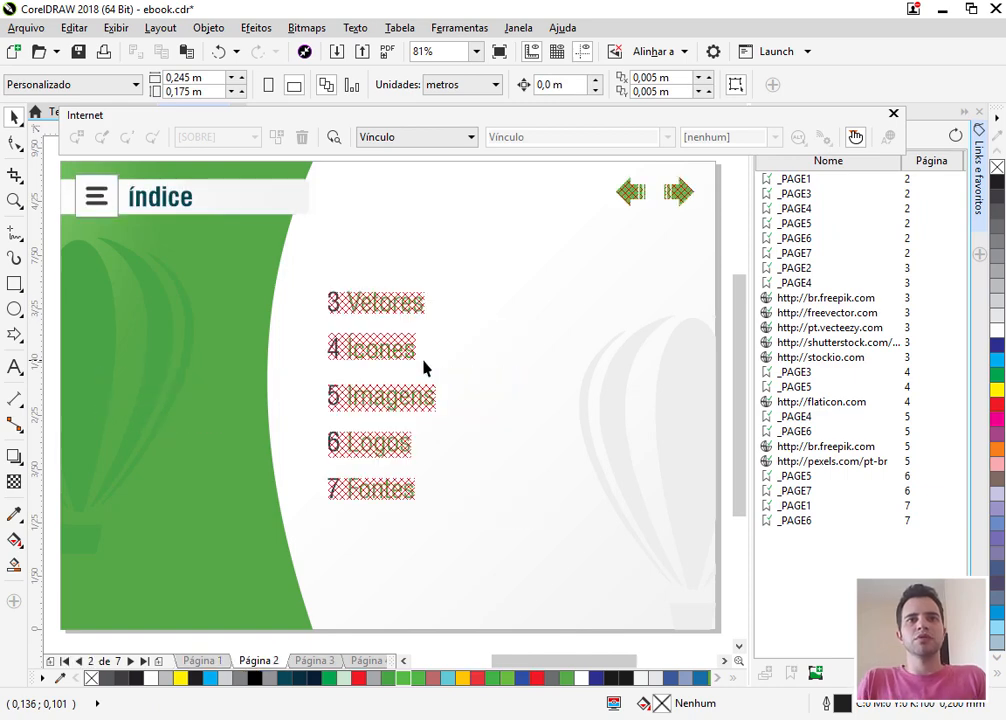
{"action": "left_click", "coordinate": [364, 299]}
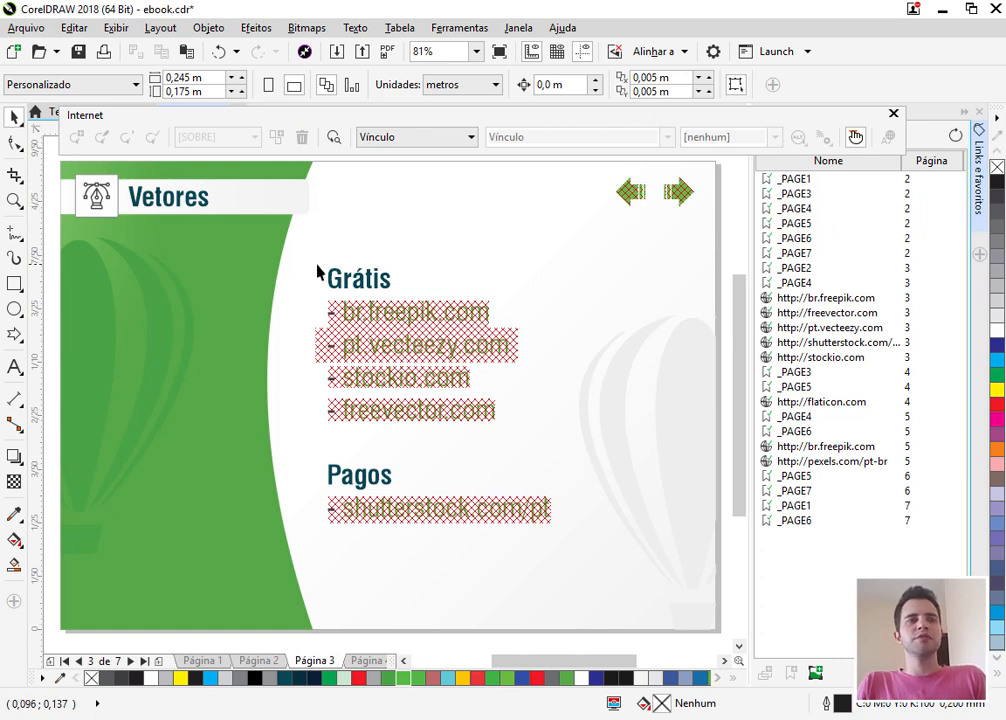
{"action": "left_click", "coordinate": [387, 52]}
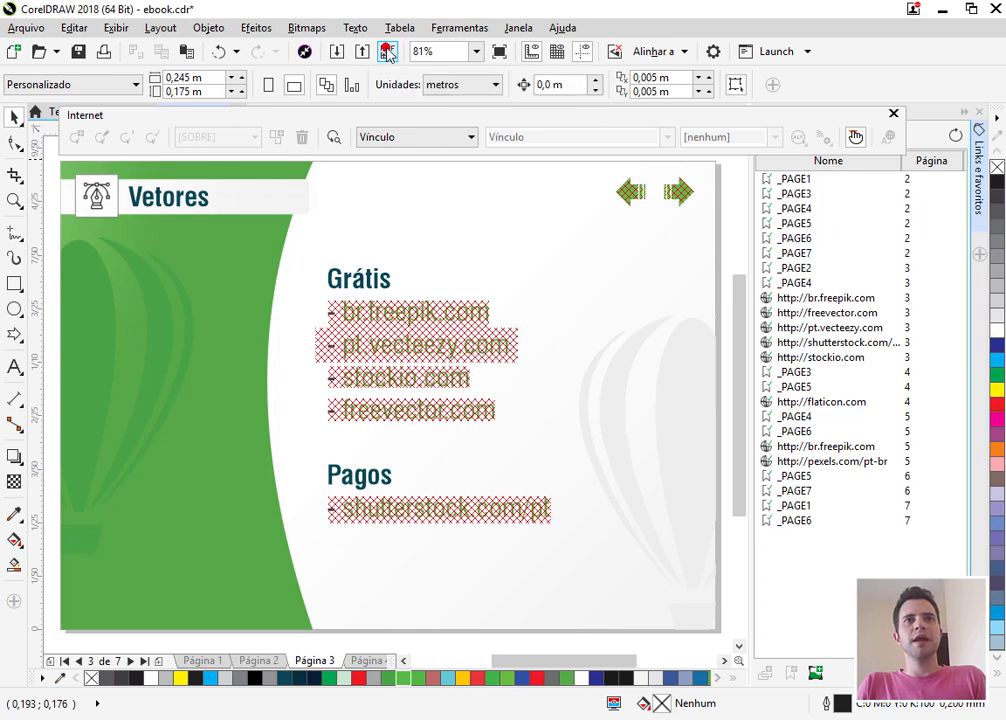
{"action": "left_click", "coordinate": [454, 464]}
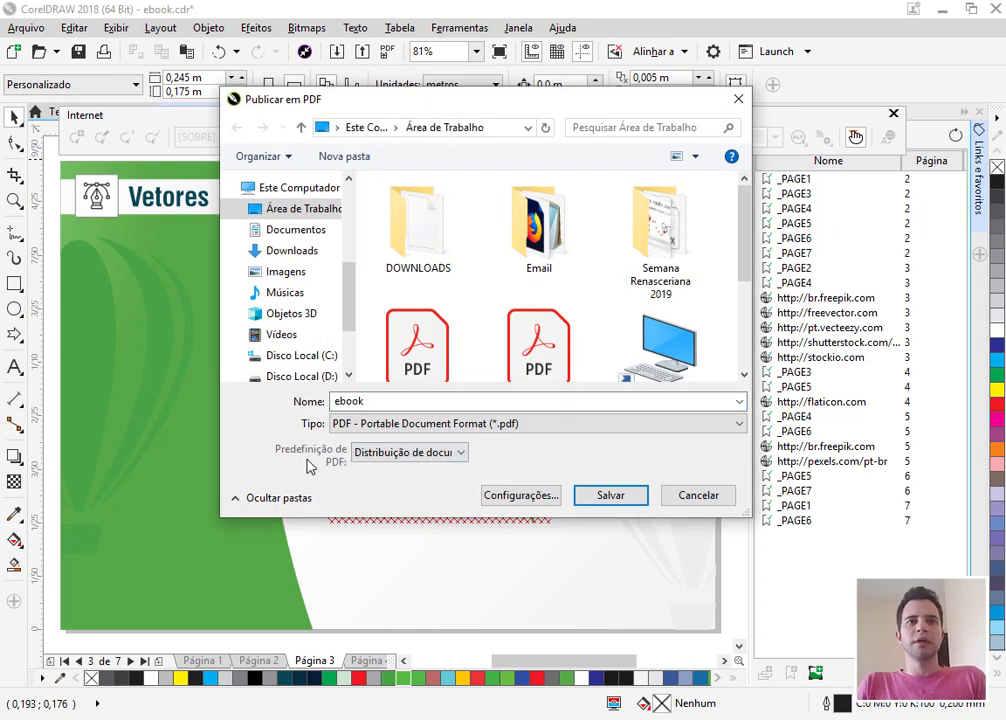
{"action": "left_click", "coordinate": [403, 453]}
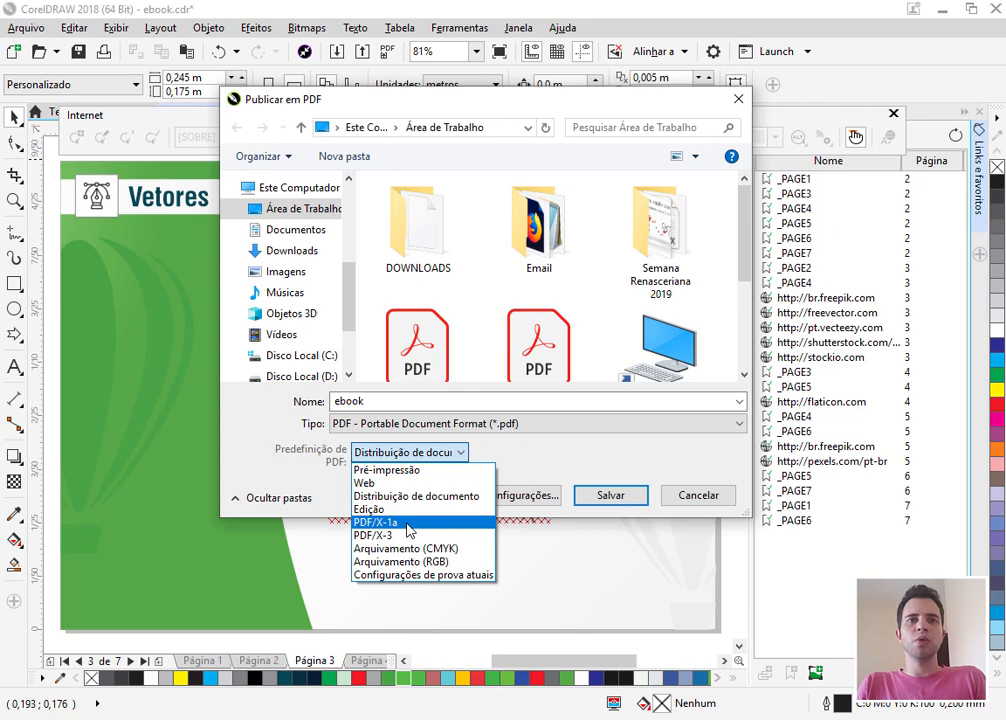
{"action": "left_click", "coordinate": [707, 497]}
{"action": "left_click", "coordinate": [705, 497]}
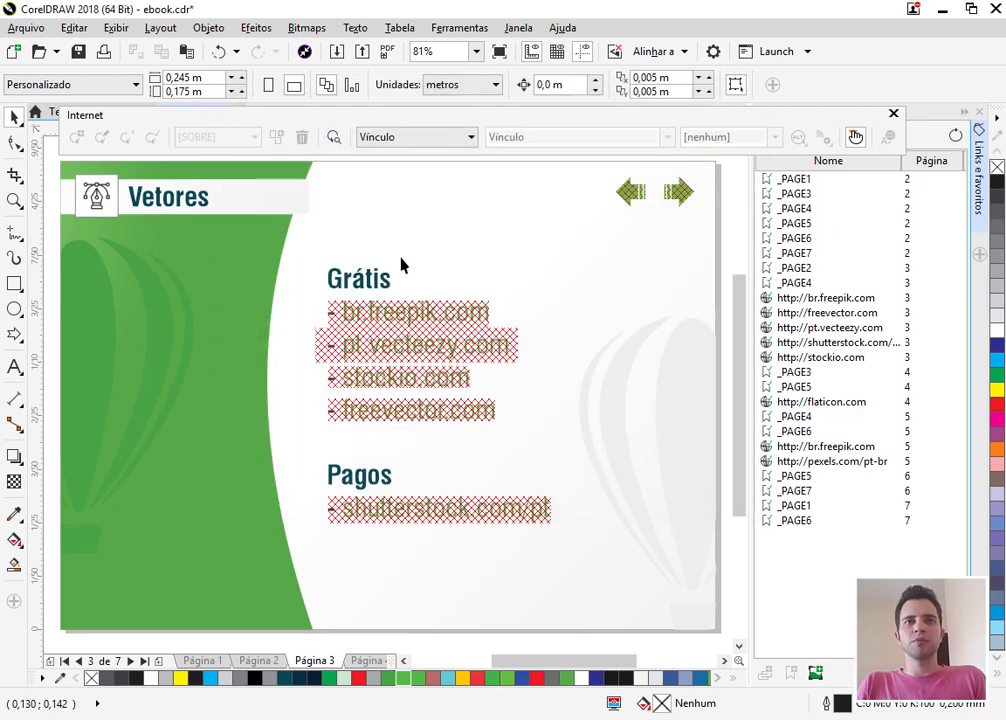
Select the Grátis heading on page 3 and run the Converter.ConvertAllToCurves macro from the ConvertAllToCurves project.
{"action": "scroll", "coordinate": [401, 270], "scroll_direction": "down", "scroll_amount": 2}
{"action": "scroll", "coordinate": [270, 225], "scroll_direction": "up", "scroll_amount": 2}
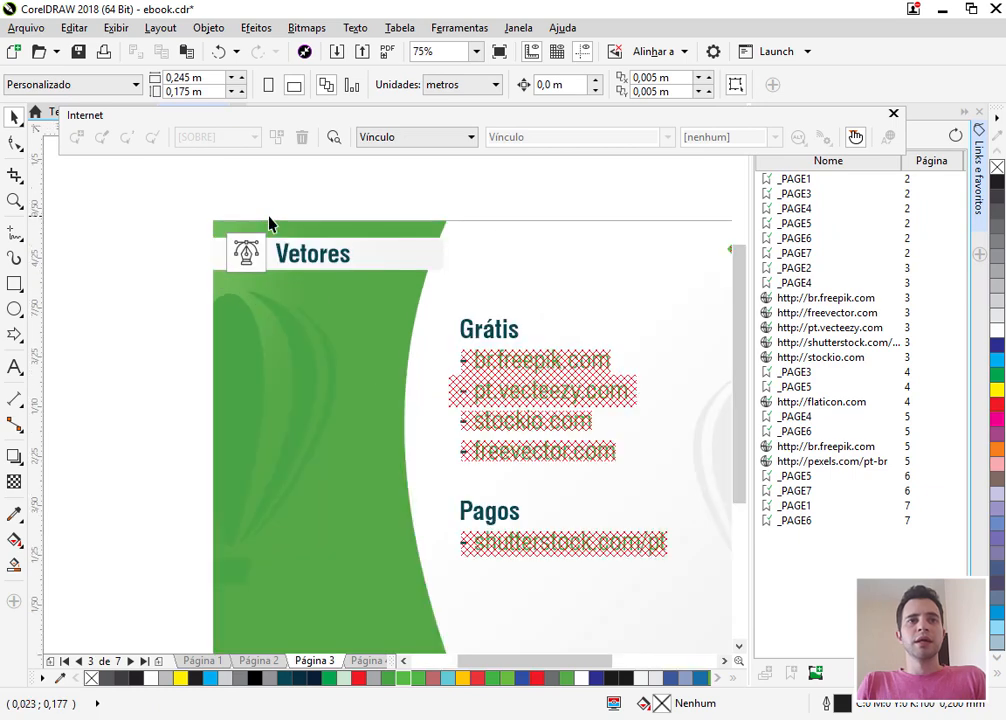
{"action": "left_click", "coordinate": [468, 335]}
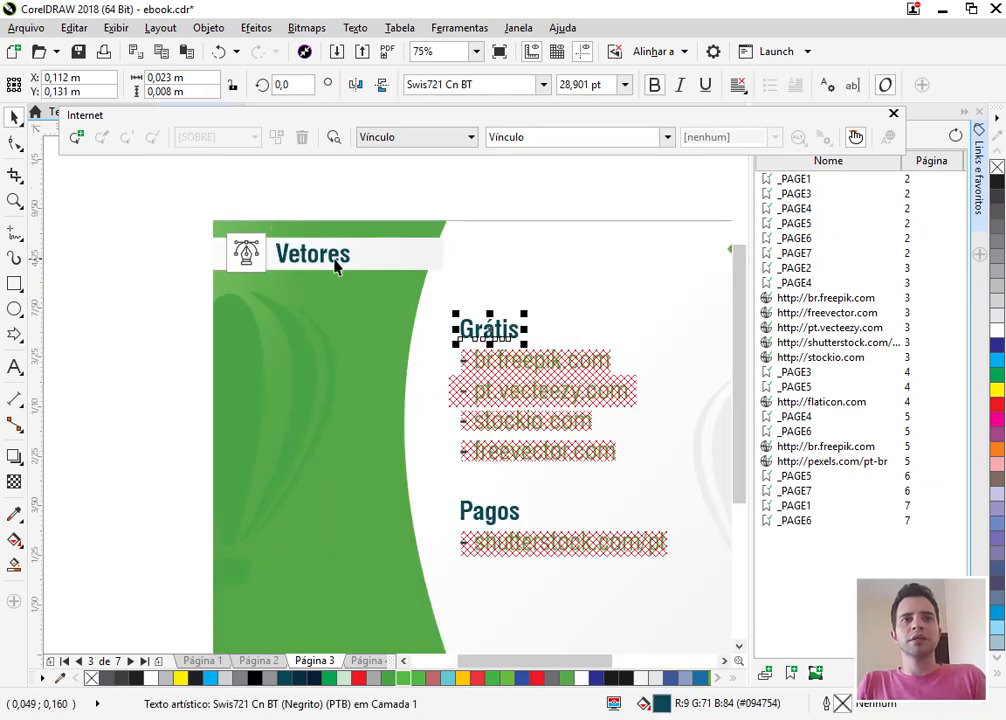
{"action": "scroll", "coordinate": [335, 265], "scroll_direction": "down", "scroll_amount": 2}
{"action": "scroll", "coordinate": [335, 265], "scroll_direction": "up", "scroll_amount": 2}
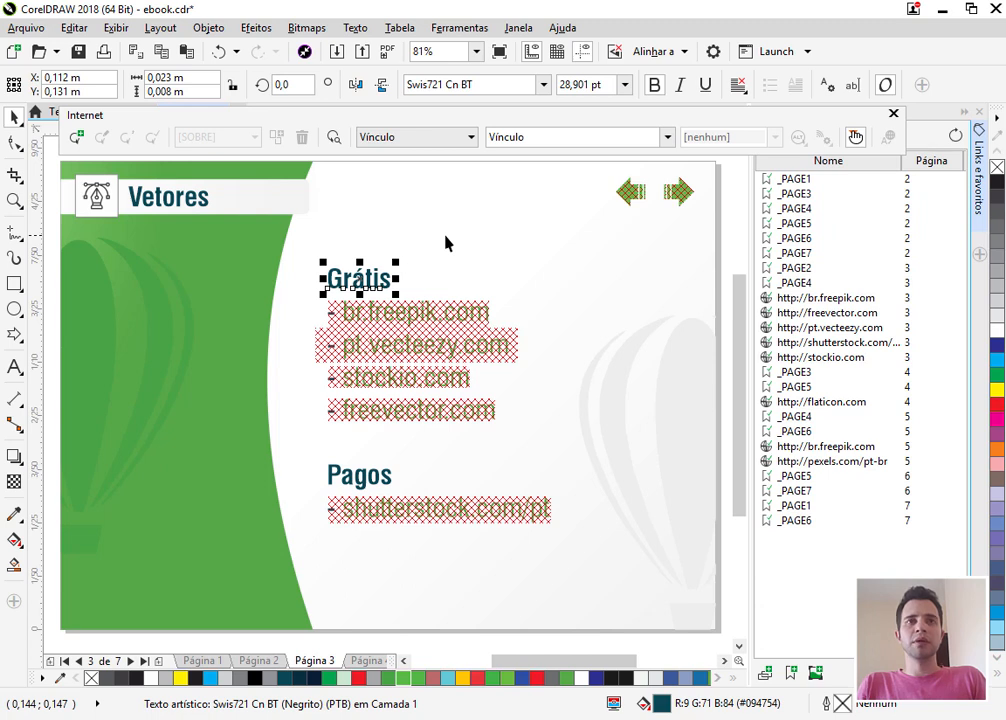
{"action": "left_click", "coordinate": [459, 28]}
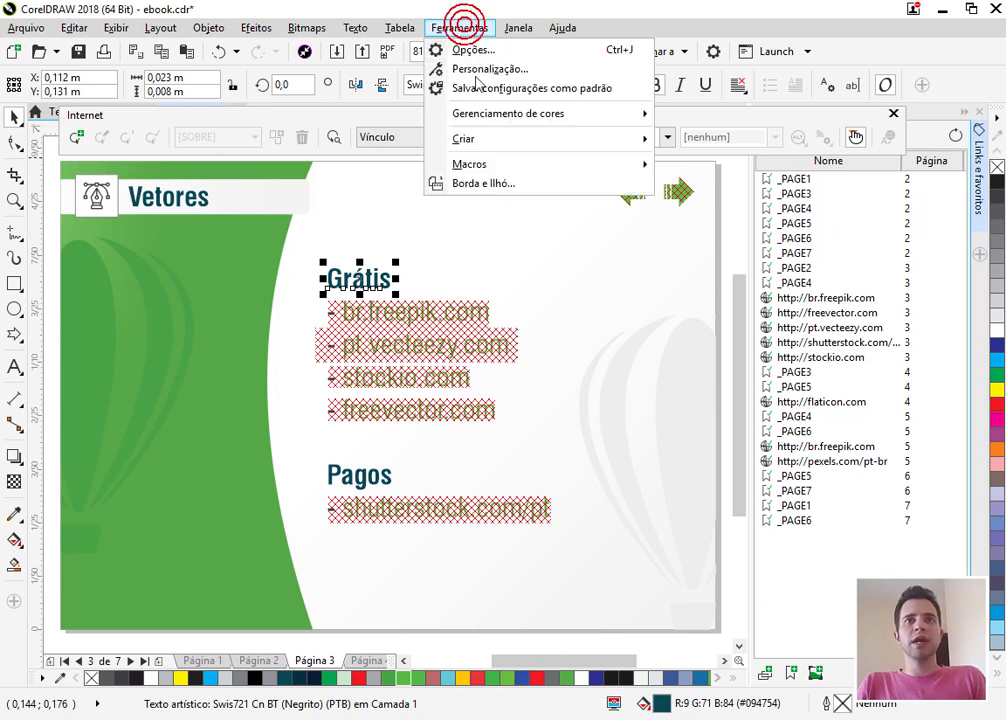
{"action": "mouse_move", "coordinate": [500, 165]}
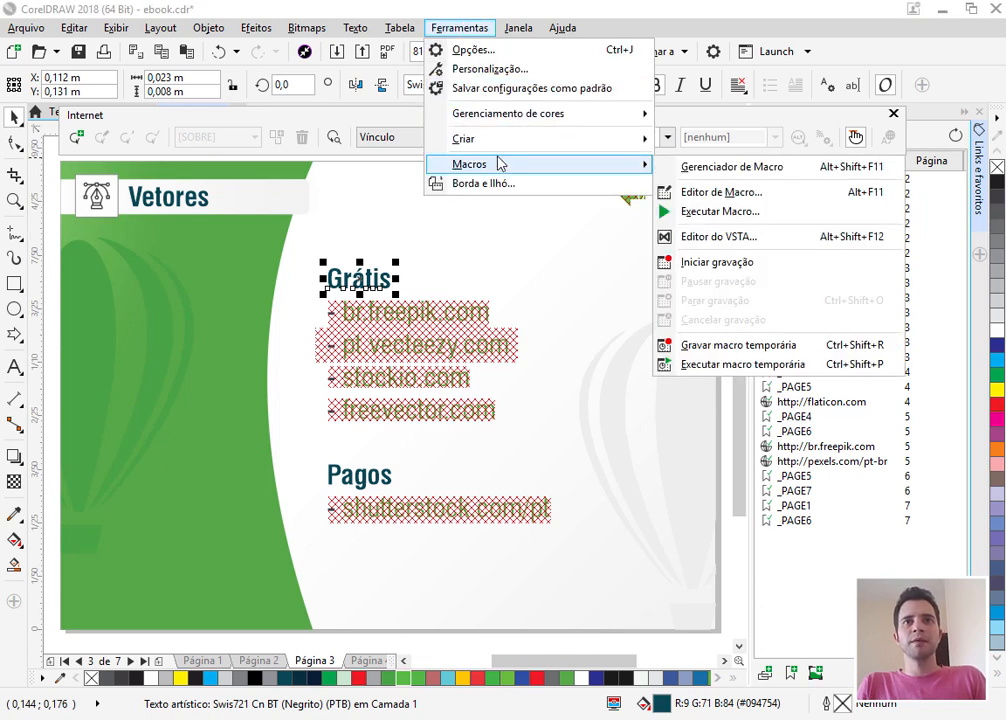
{"action": "left_click", "coordinate": [683, 211]}
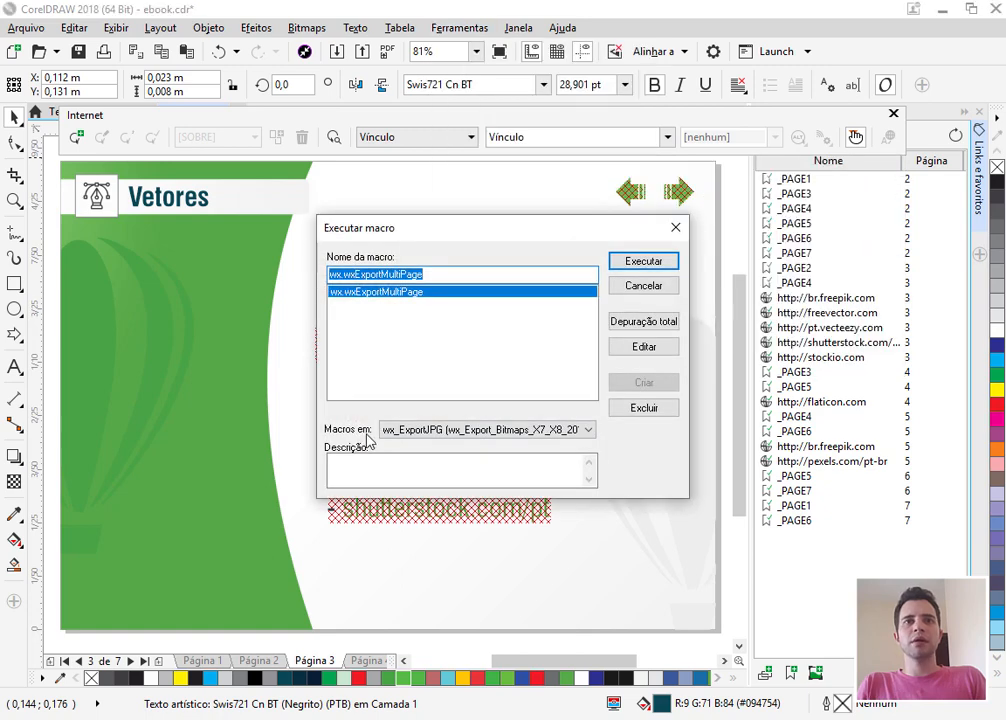
{"action": "left_click", "coordinate": [447, 430]}
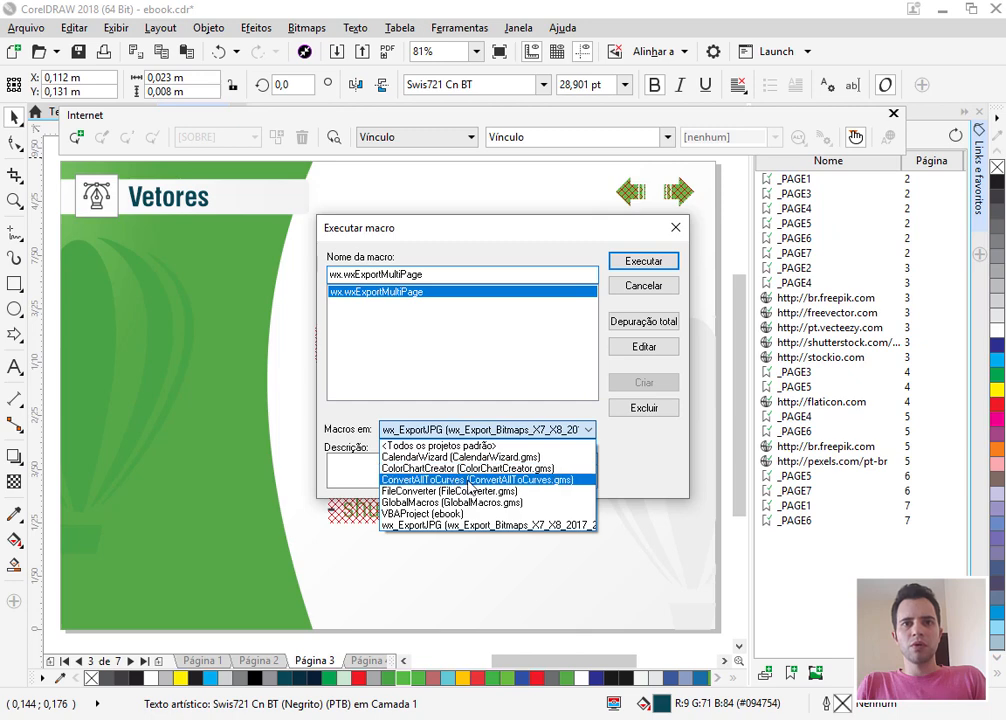
{"action": "left_click", "coordinate": [470, 480]}
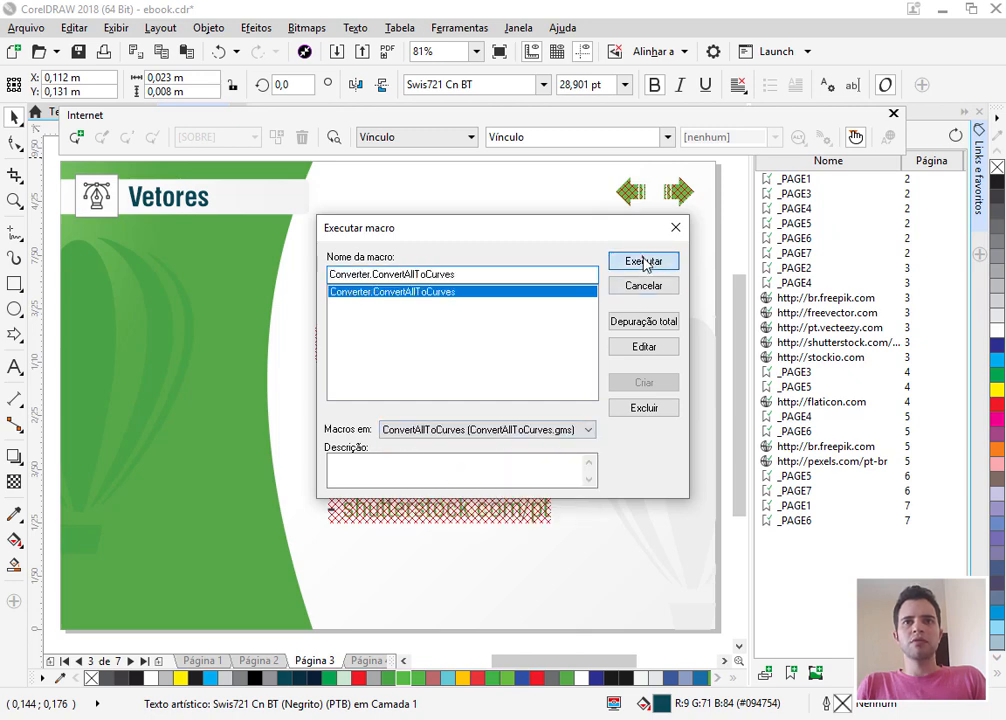
{"action": "left_click", "coordinate": [643, 261]}
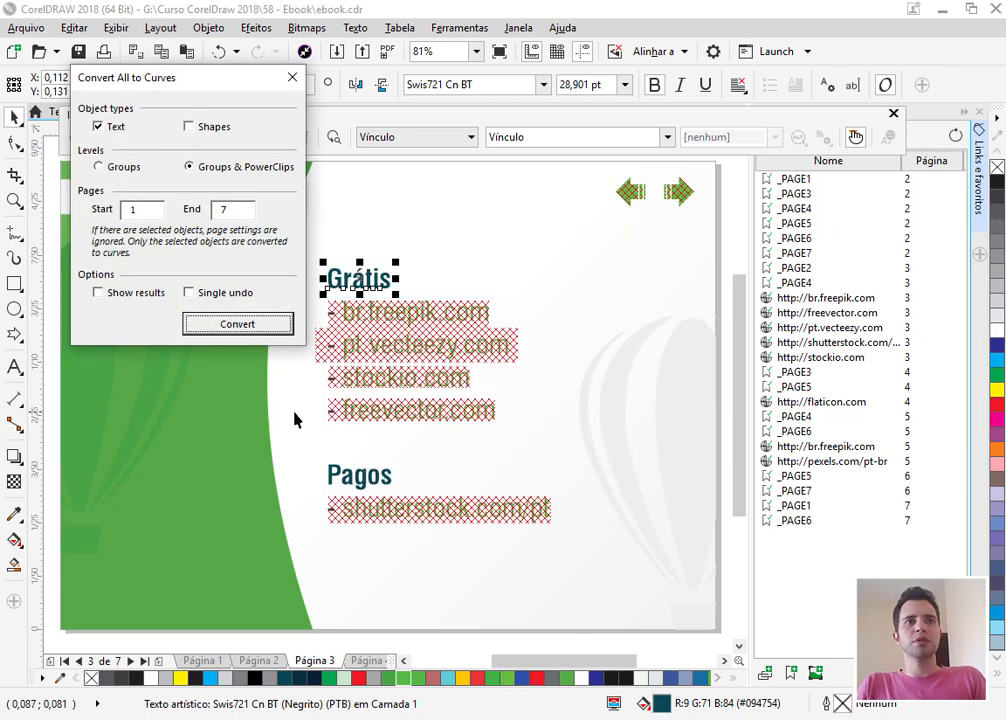
Convert the Grátis heading and the freevector.com line on page 3 to curves with the macro.
{"action": "left_click", "coordinate": [240, 324]}
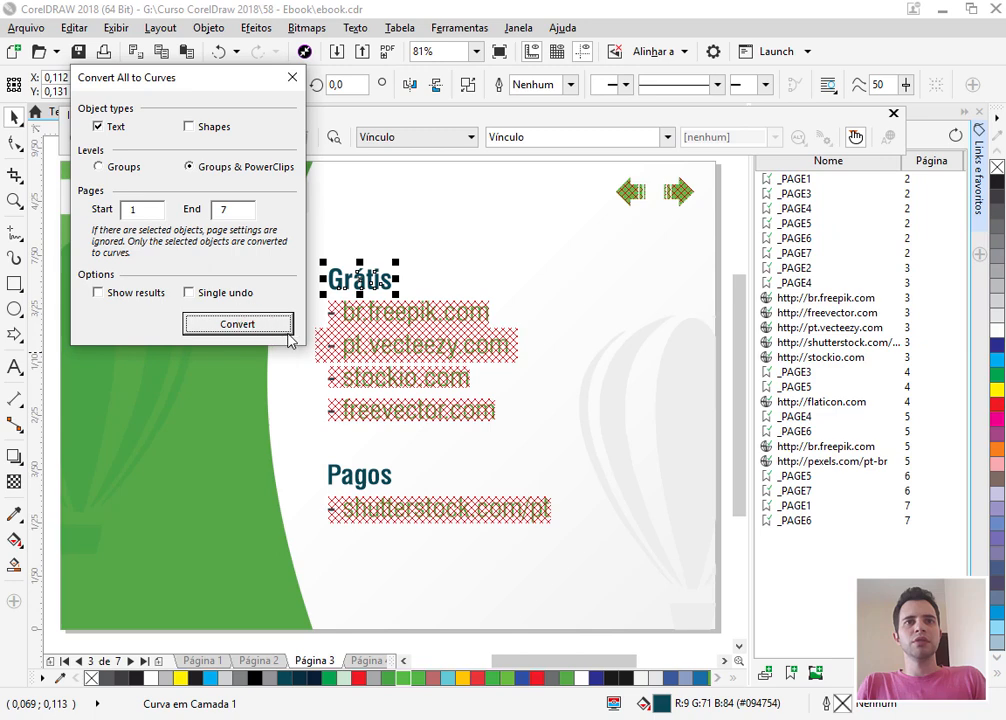
{"action": "left_click", "coordinate": [350, 335]}
{"action": "left_click", "coordinate": [430, 408]}
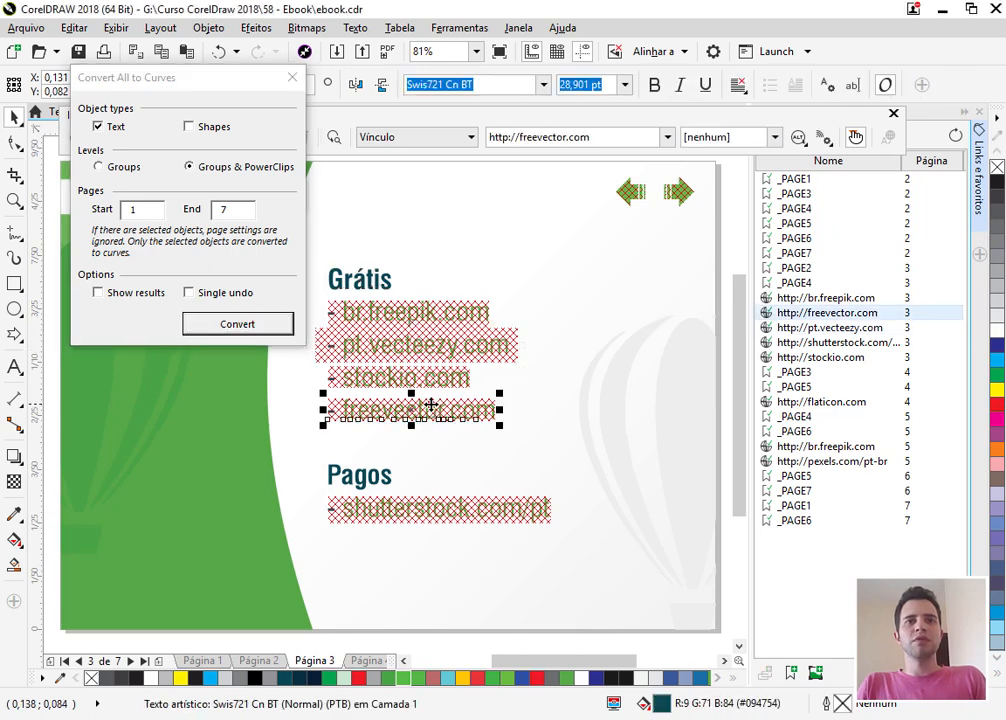
{"action": "left_click", "coordinate": [175, 79]}
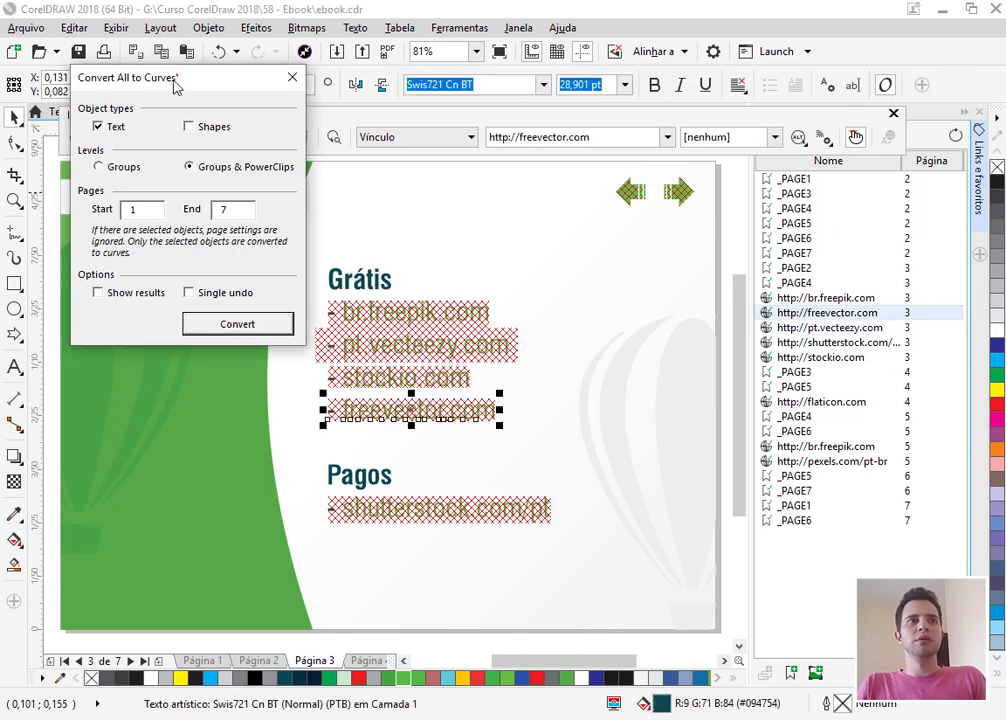
{"action": "left_click", "coordinate": [13, 148]}
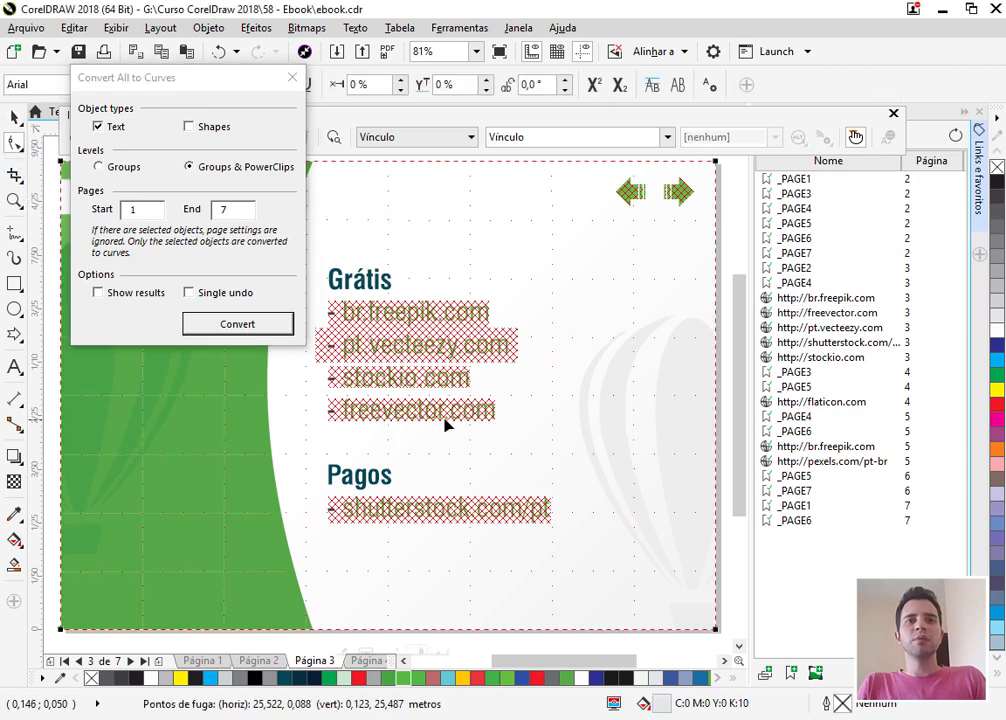
{"action": "left_click", "coordinate": [247, 327]}
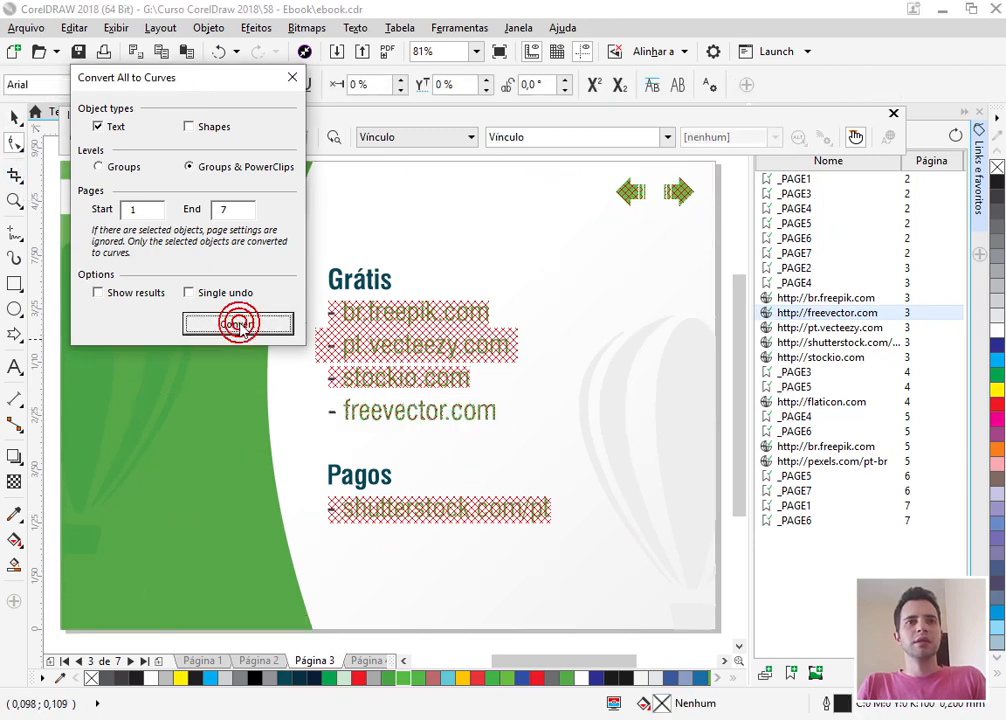
Convert the text on pages 1 to 7 to curves, including groups and PowerClips, with nothing selected, and close the macro.
{"action": "left_click", "coordinate": [413, 509]}
{"action": "left_click", "coordinate": [413, 510]}
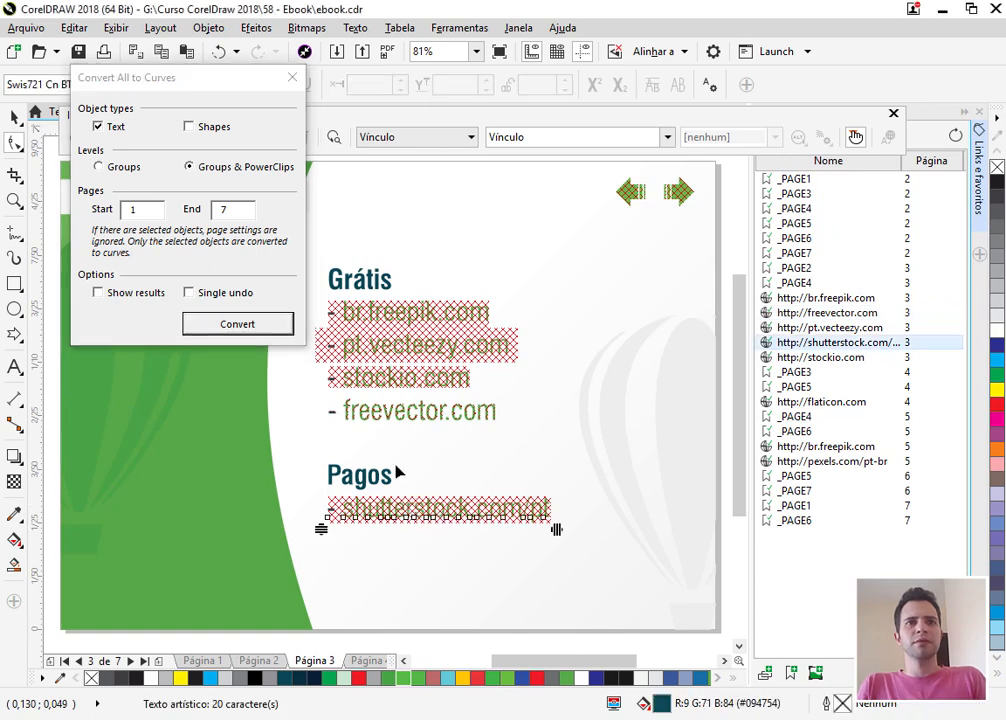
{"action": "left_click", "coordinate": [13, 115]}
{"action": "scroll", "coordinate": [552, 265], "scroll_direction": "down", "scroll_amount": 2}
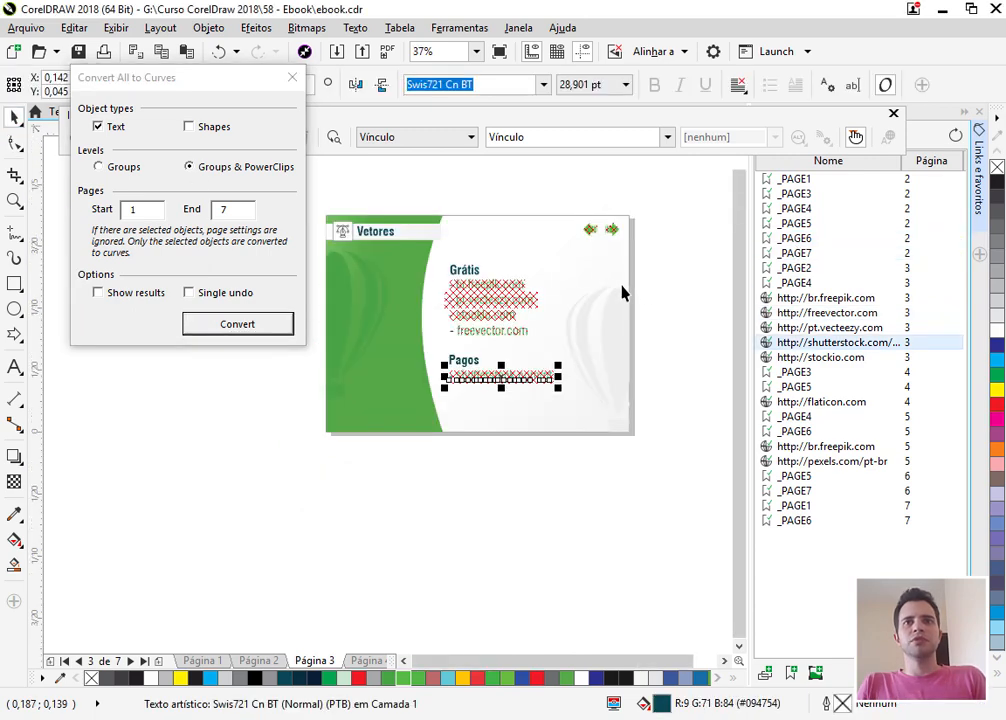
{"action": "left_click", "coordinate": [678, 287]}
{"action": "left_click", "coordinate": [214, 656]}
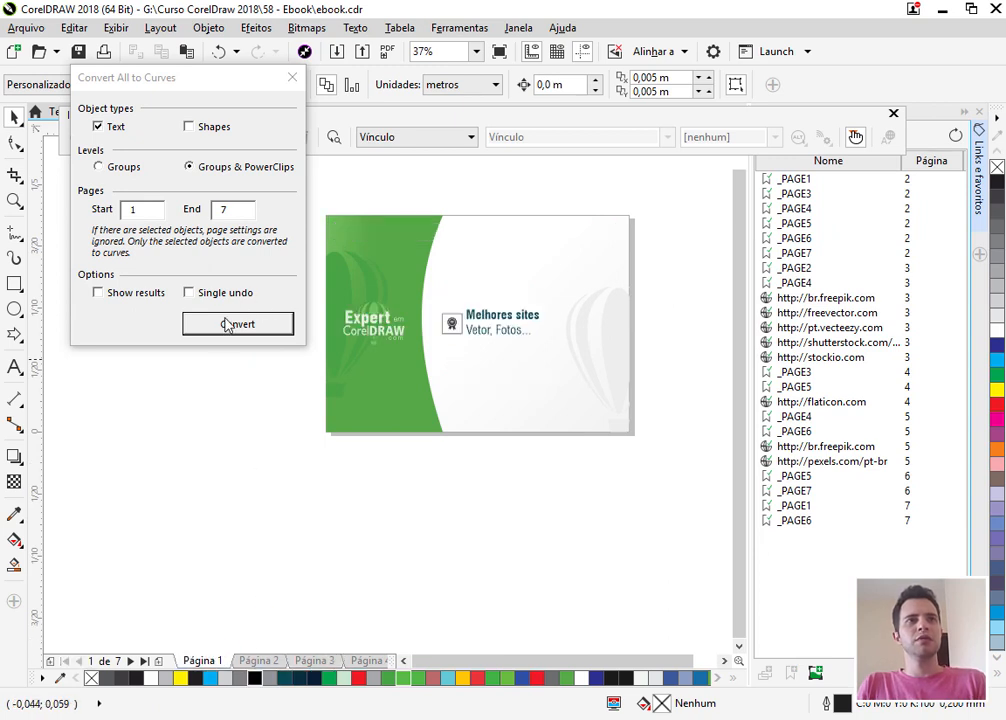
{"action": "left_click", "coordinate": [226, 325]}
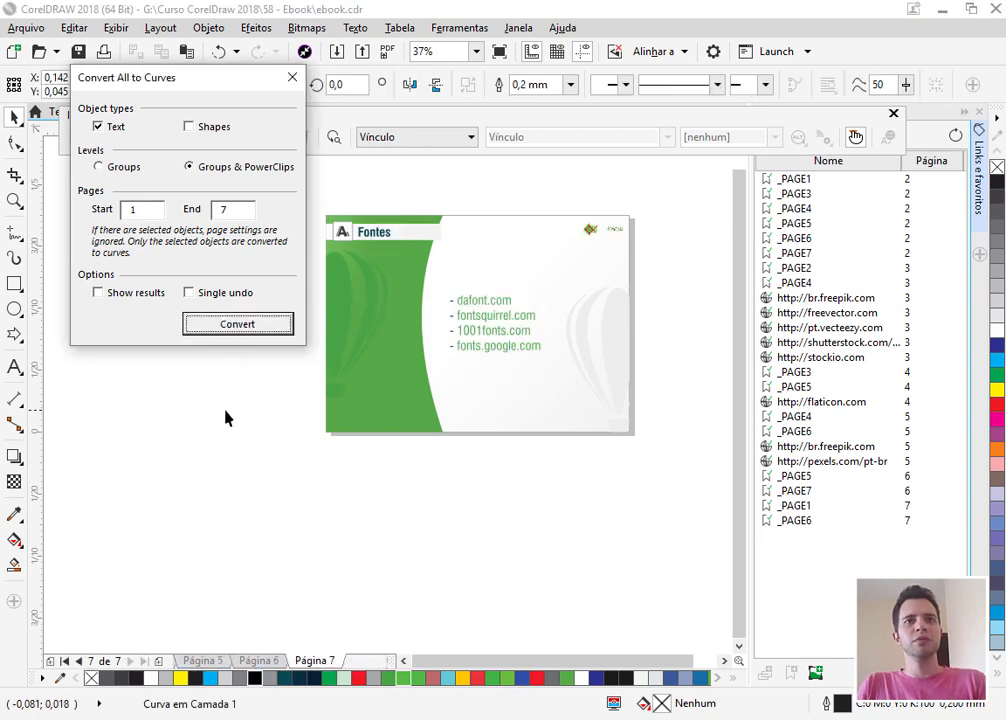
{"action": "left_click", "coordinate": [507, 346]}
{"action": "left_click", "coordinate": [505, 348], "text": "ctrl"}
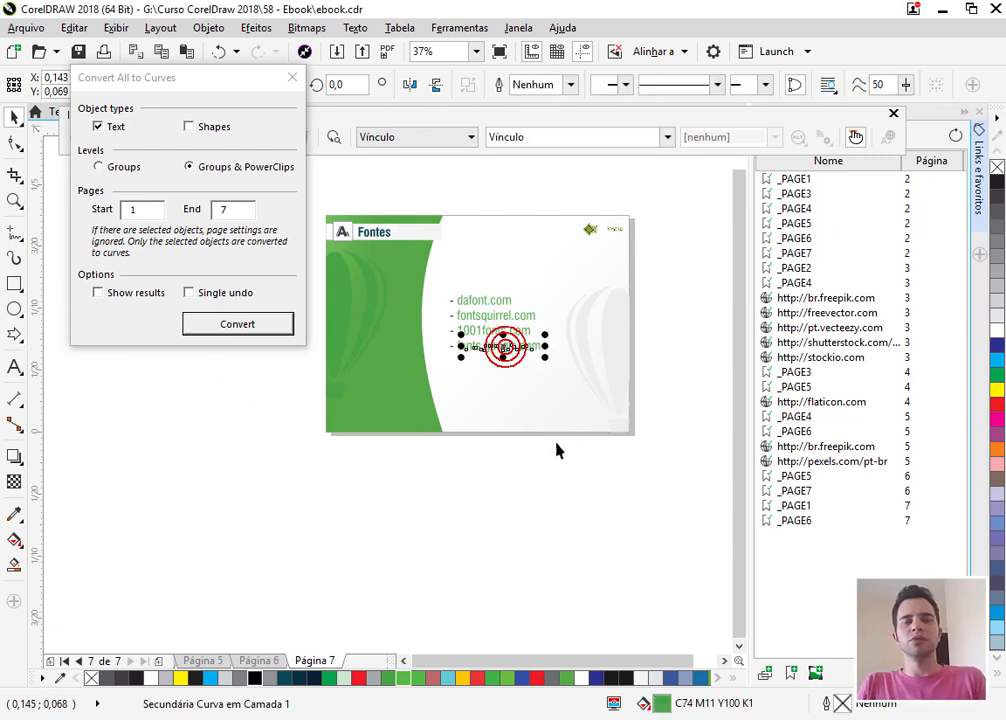
{"action": "left_click", "coordinate": [552, 477]}
{"action": "scroll", "coordinate": [552, 477], "scroll_direction": "up", "scroll_amount": 2}
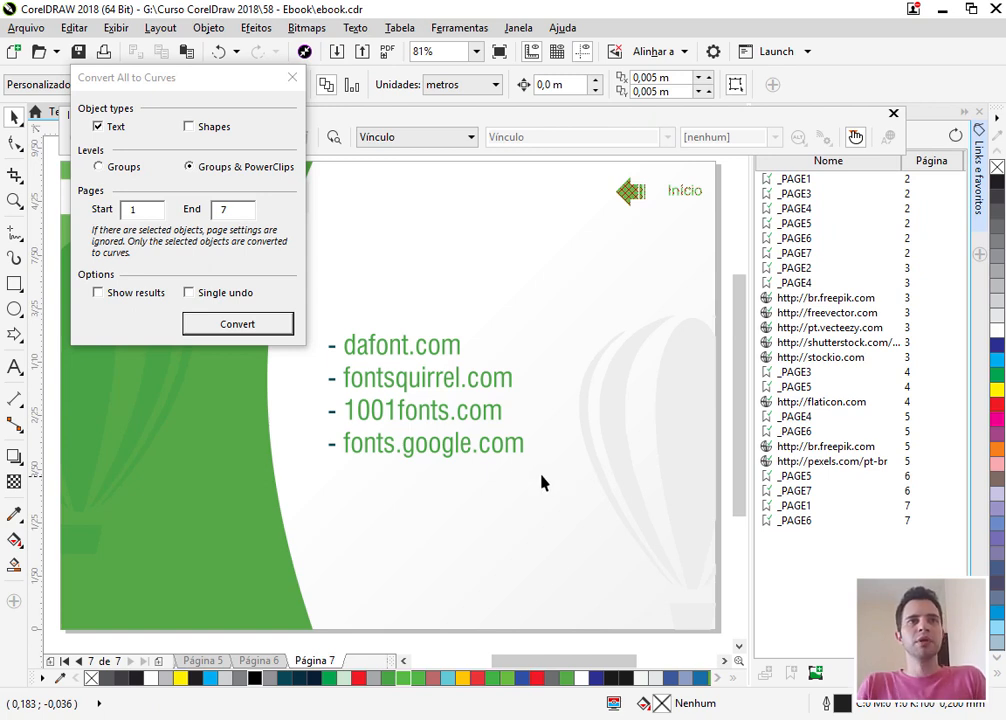
{"action": "left_click", "coordinate": [292, 77]}
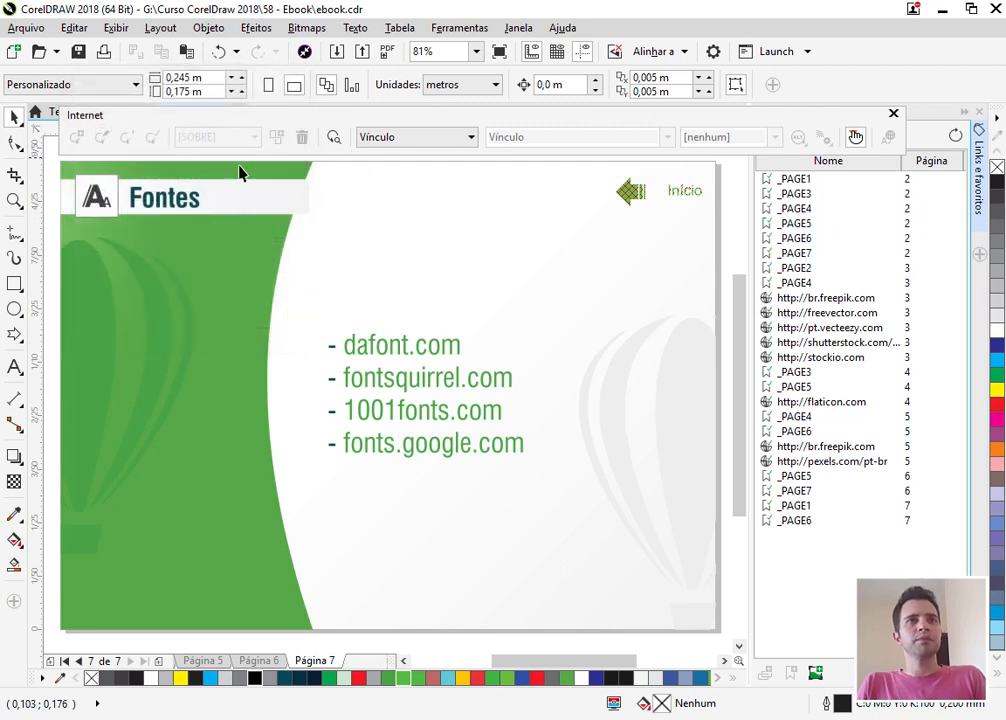
Start publishing the document to PDF with the name ebook and the Distribuição de documento preset.
{"action": "left_click", "coordinate": [388, 51]}
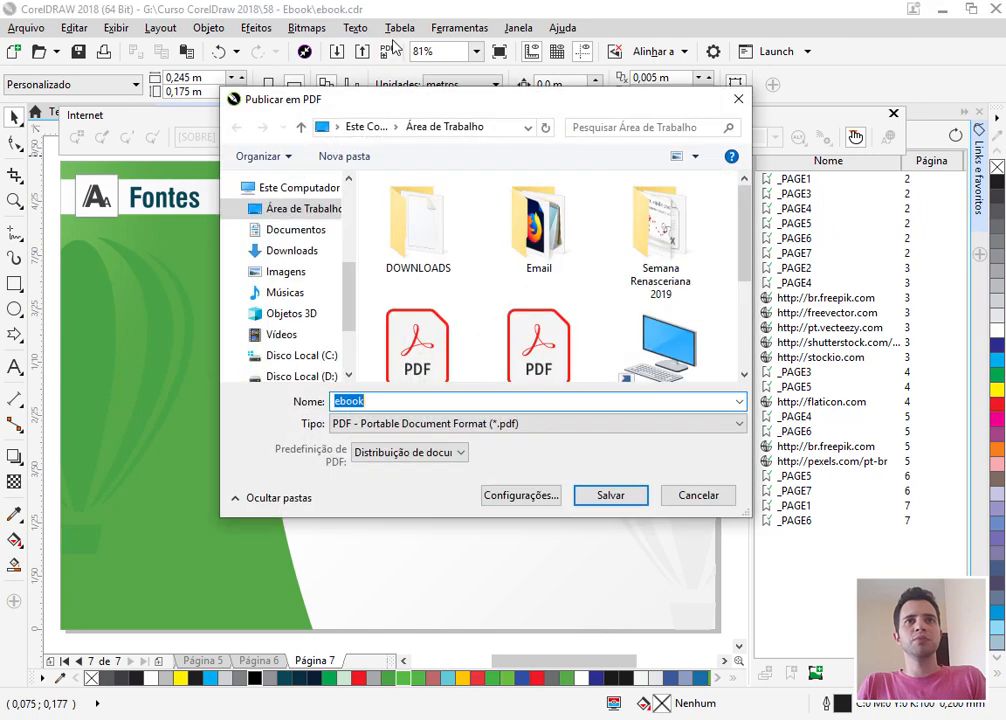
{"action": "left_click", "coordinate": [405, 455]}
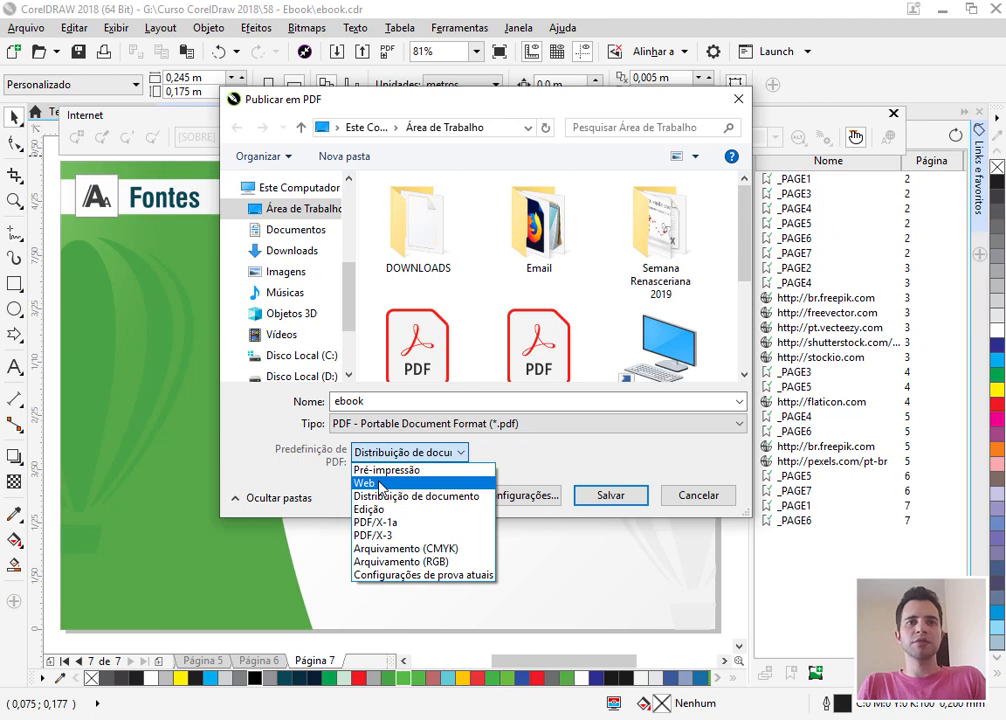
{"action": "left_click", "coordinate": [427, 500]}
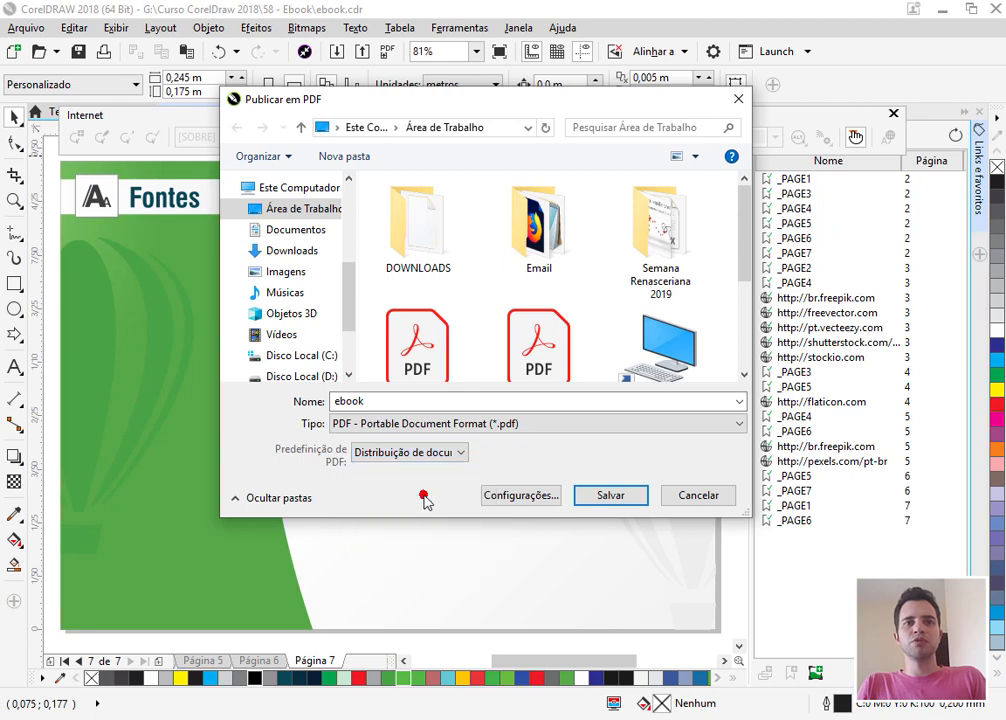
Review the PDF settings for hyperlinks, bookmarks and exporting text as curves, and leave them without applying changes.
{"action": "left_click", "coordinate": [546, 500]}
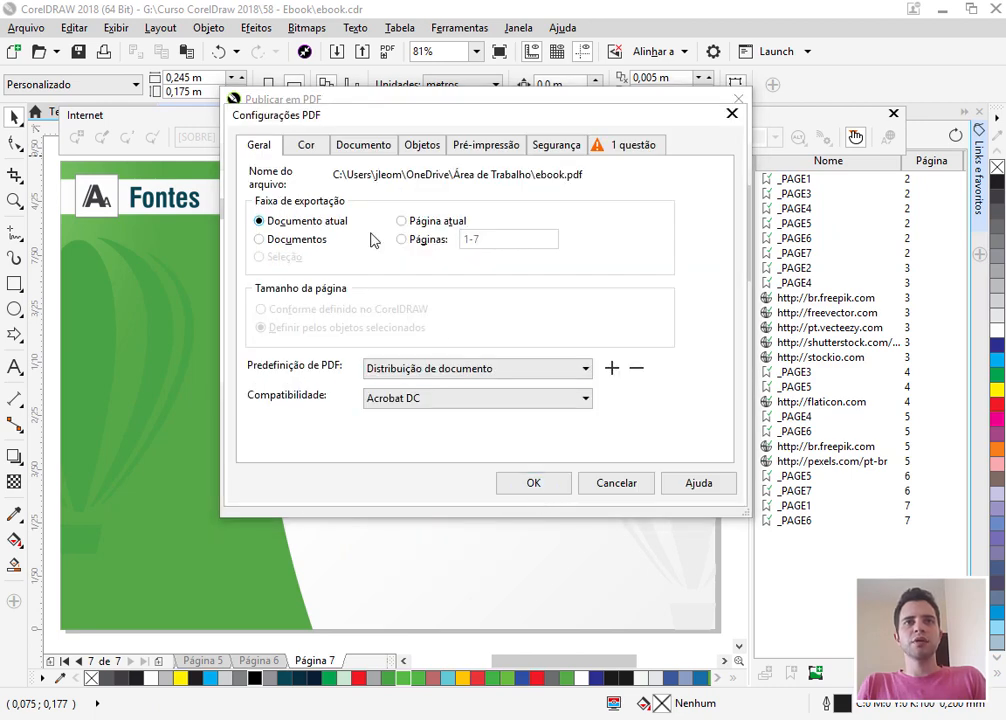
{"action": "left_click", "coordinate": [367, 146]}
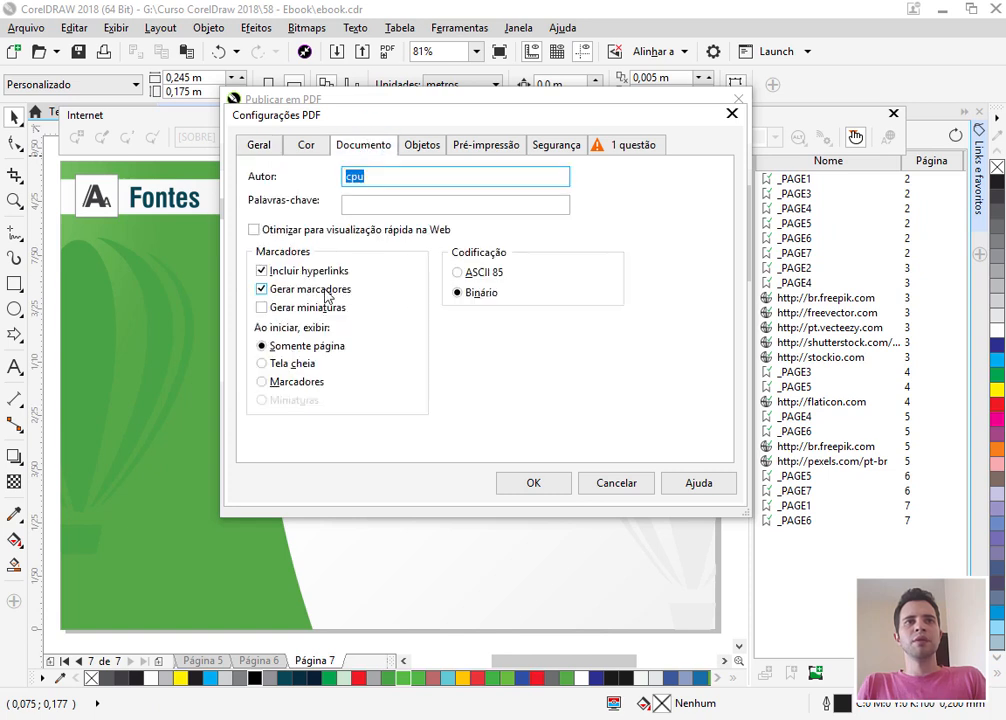
{"action": "left_click", "coordinate": [262, 271]}
{"action": "left_click", "coordinate": [262, 271]}
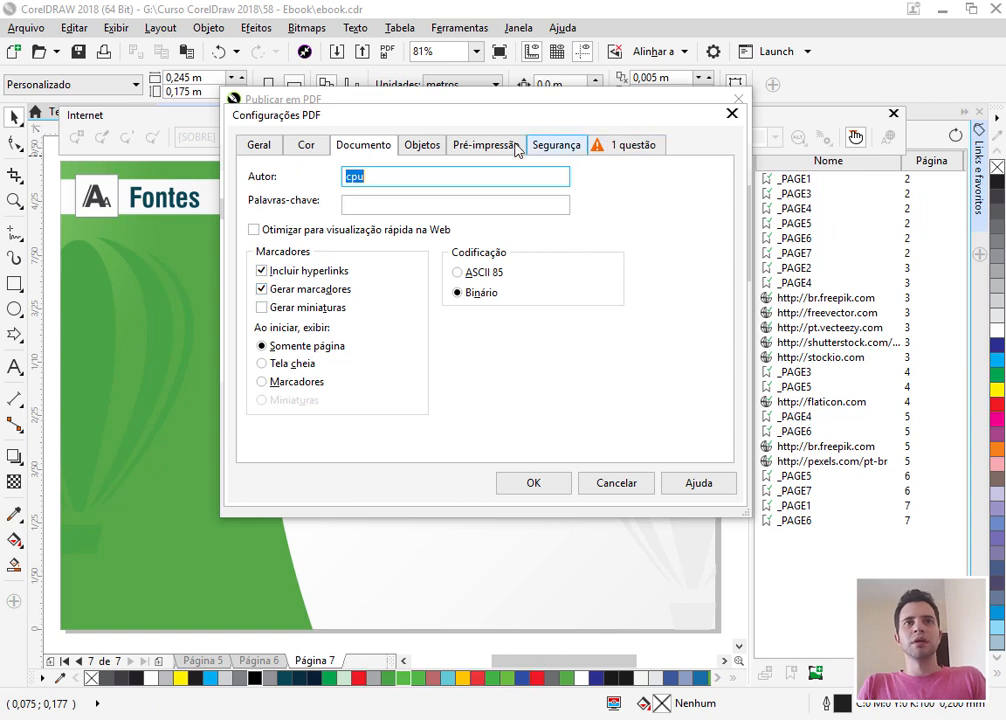
{"action": "left_click", "coordinate": [421, 148]}
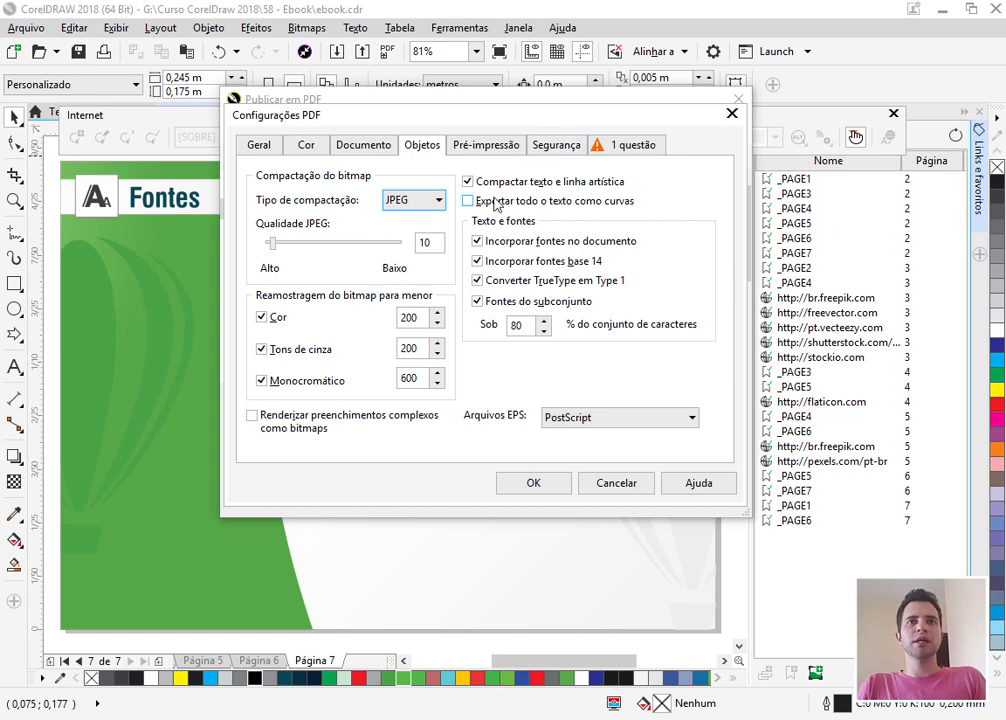
{"action": "left_click", "coordinate": [618, 483]}
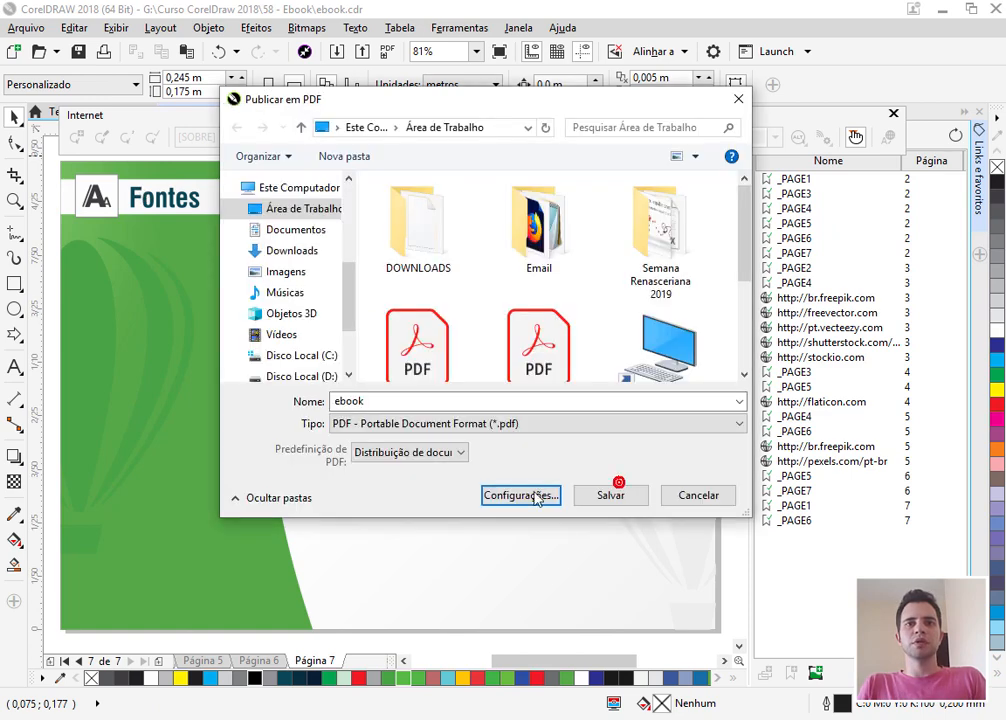
Save the PDF as ebook, switch to it in Adobe Acrobat Reader and go to the index on page 2.
{"action": "left_click", "coordinate": [612, 496]}
{"action": "left_click", "coordinate": [540, 370]}
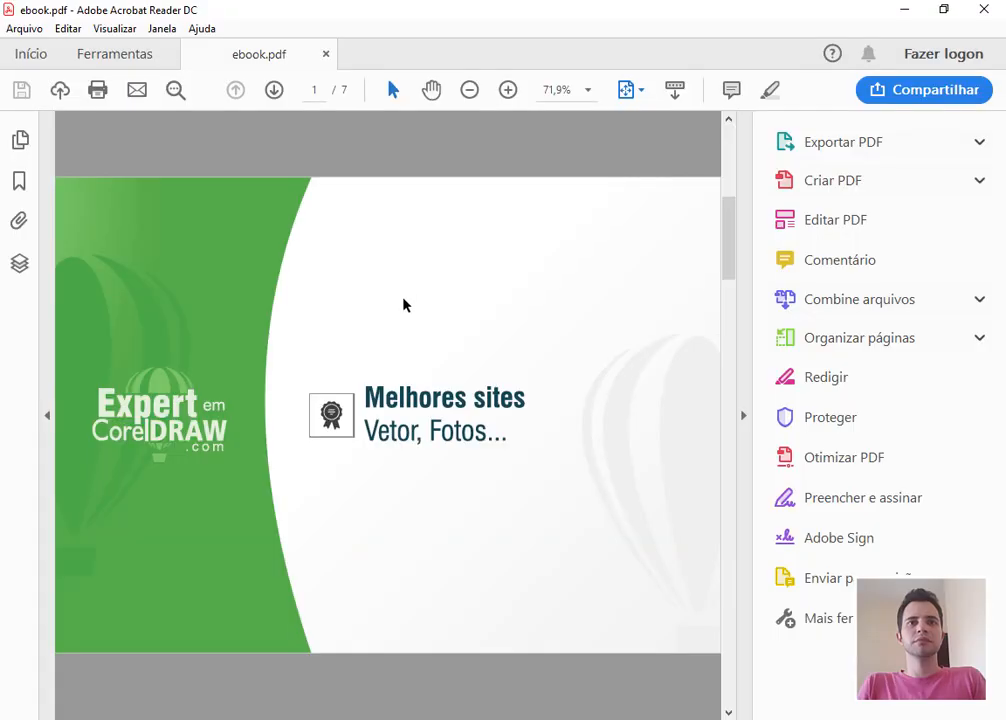
{"action": "scroll", "coordinate": [427, 359], "scroll_direction": "down", "scroll_amount": 2}
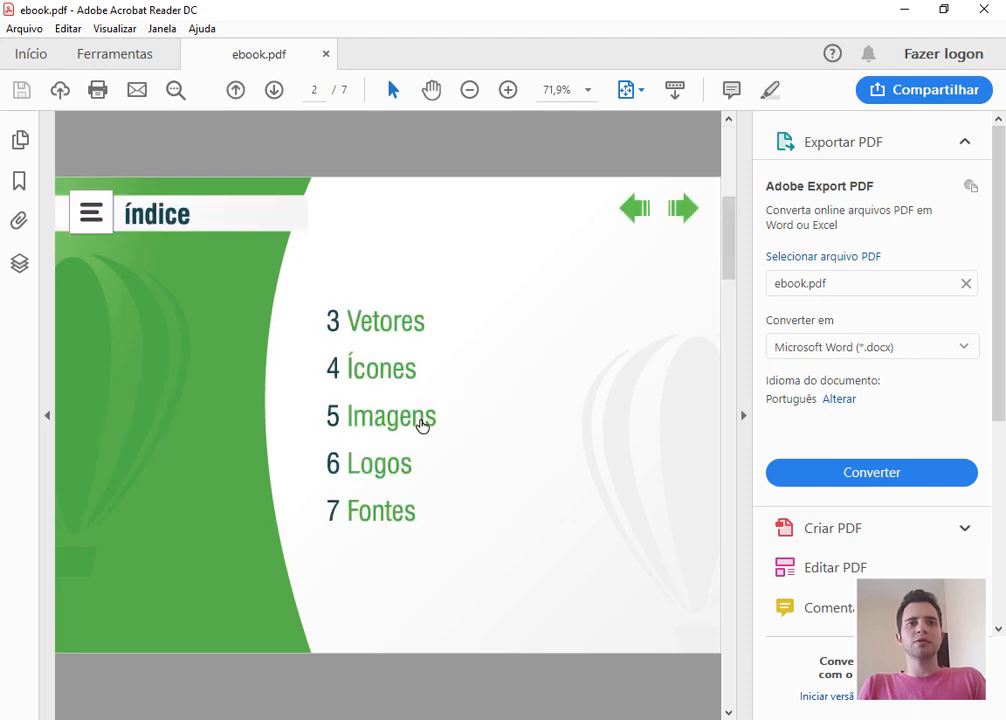
Test the Imagens index link and that page's pexels.com/pt-br and br.freepik.com web links, returning to the PDF after each site.
{"action": "left_click", "coordinate": [421, 425]}
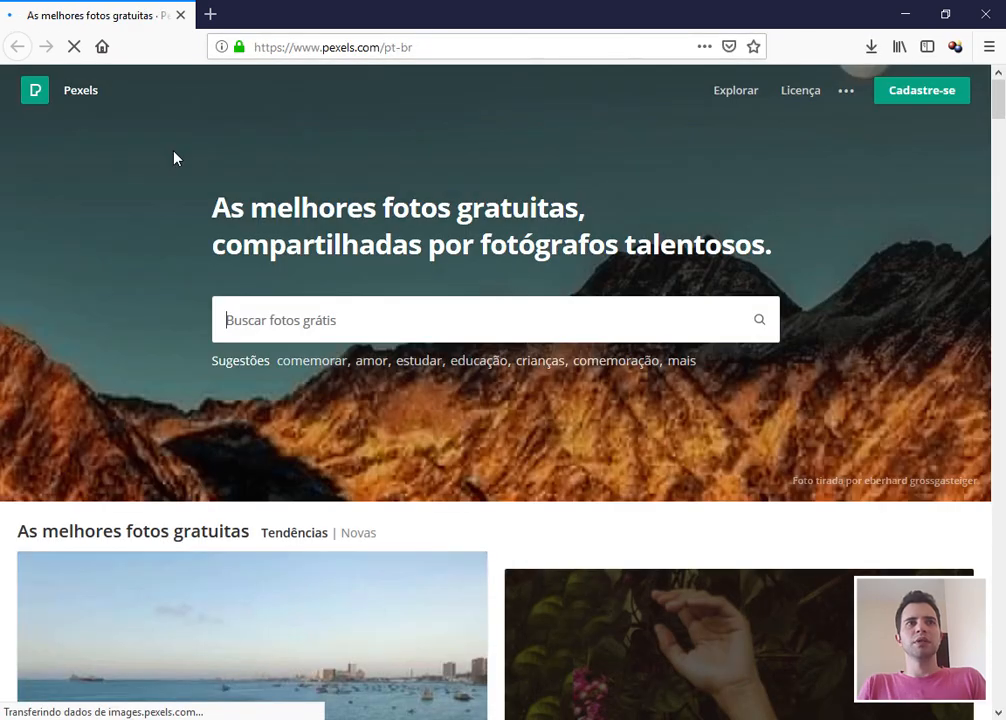
{"action": "left_click", "coordinate": [910, 12]}
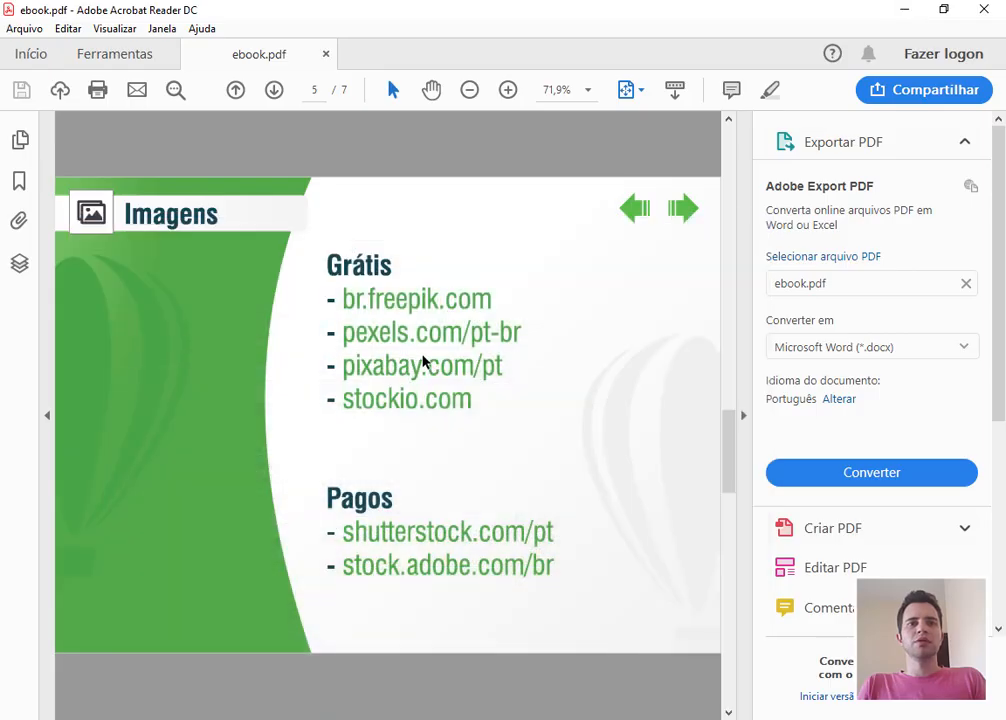
{"action": "left_click", "coordinate": [410, 299]}
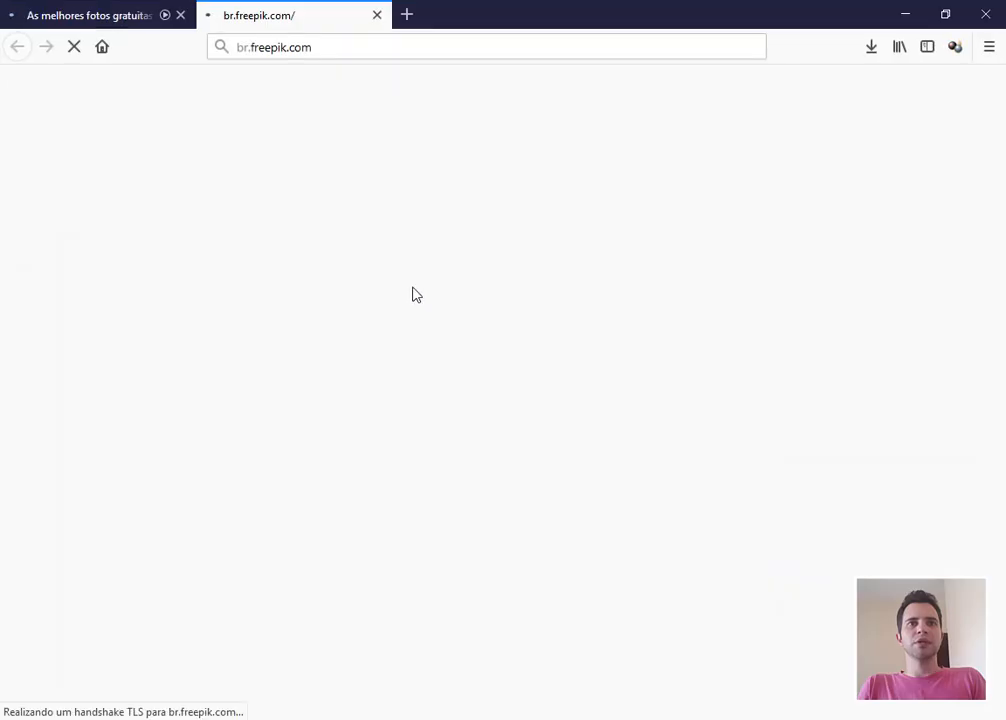
{"action": "left_click", "coordinate": [335, 45]}
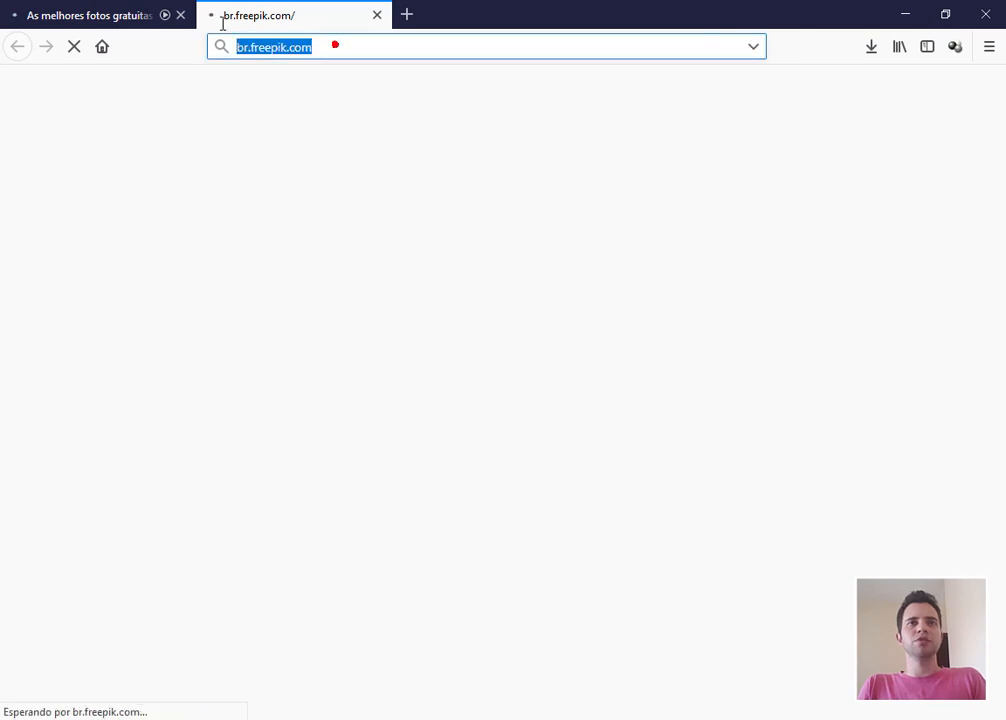
{"action": "left_click", "coordinate": [908, 13]}
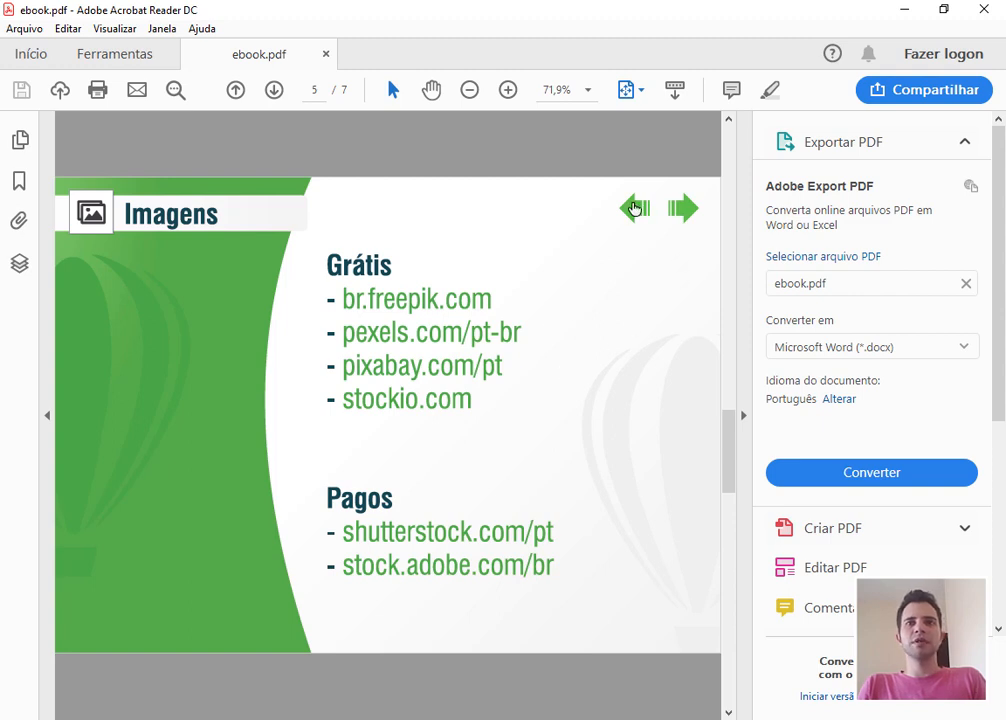
Test the next-page arrow from Imagens through to the Fontes page, and its Início link back to the cover.
{"action": "double_click", "coordinate": [683, 210]}
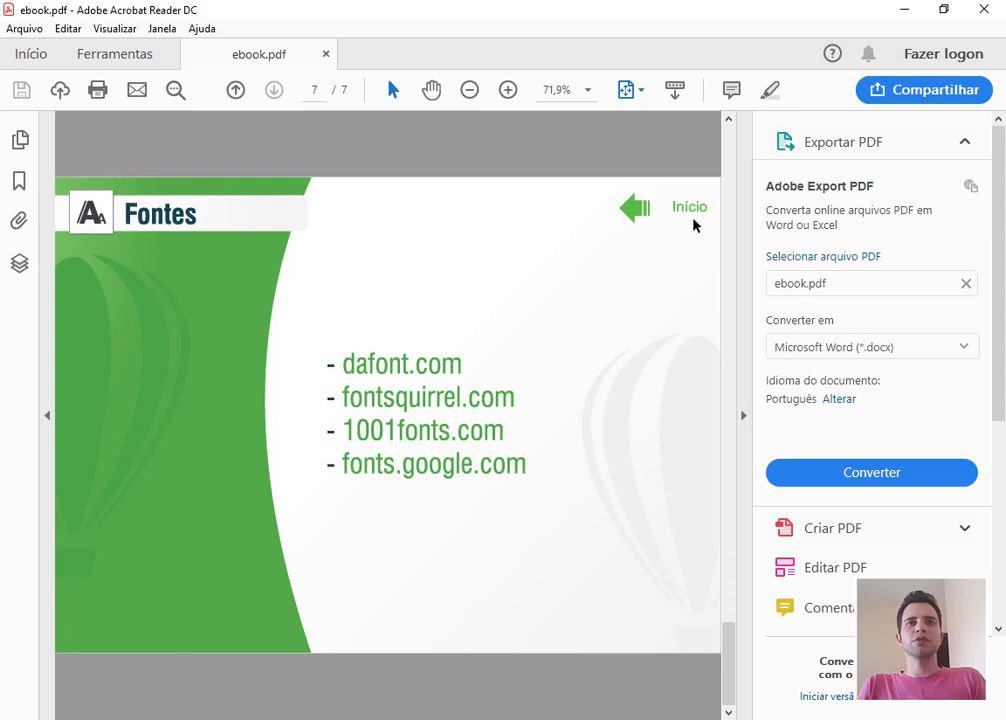
{"action": "left_click", "coordinate": [697, 212]}
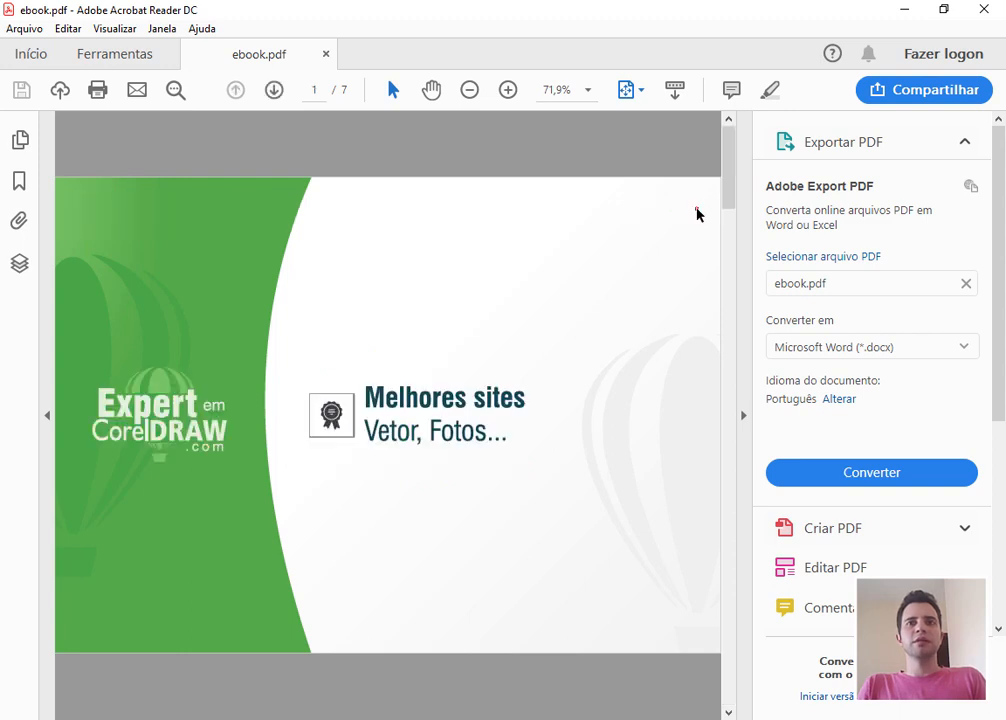